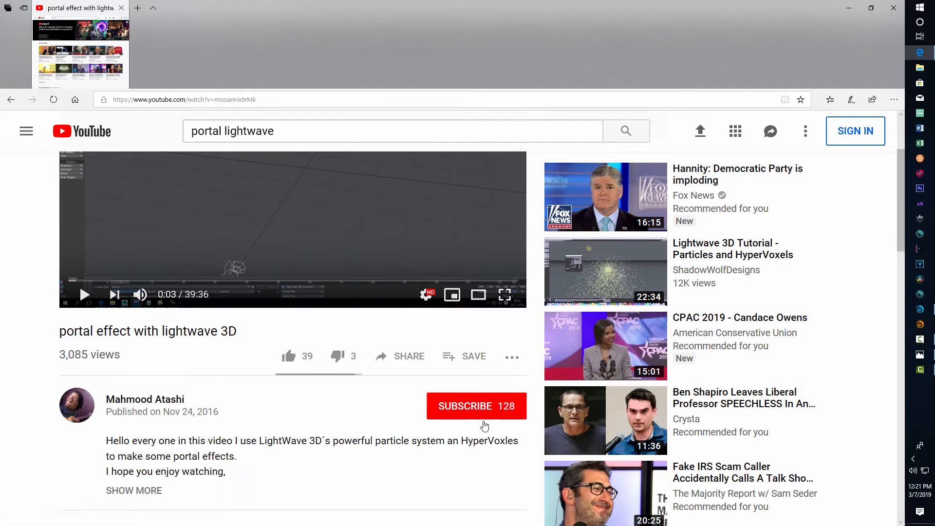
pyautogui.scroll(1, 507, 442)
pyautogui.scroll(1, 506, 441)
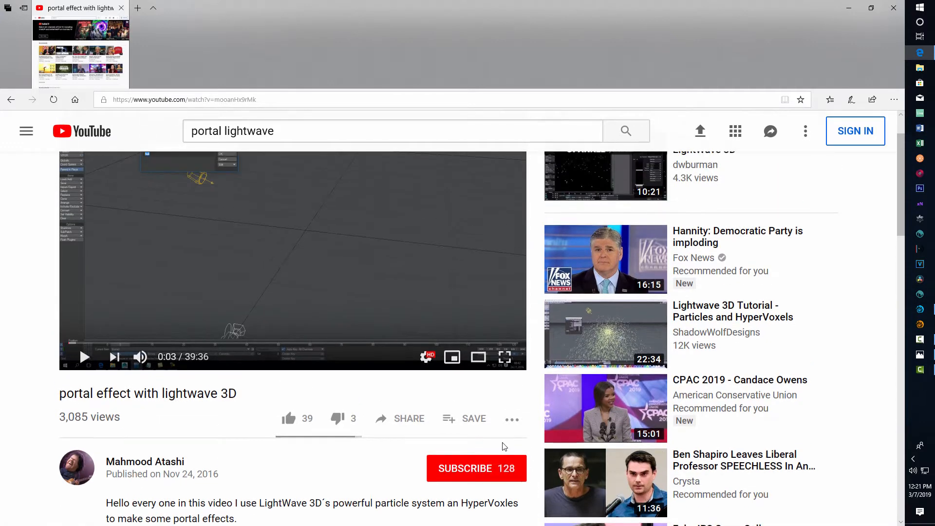
pyautogui.scroll(2, 506, 441)
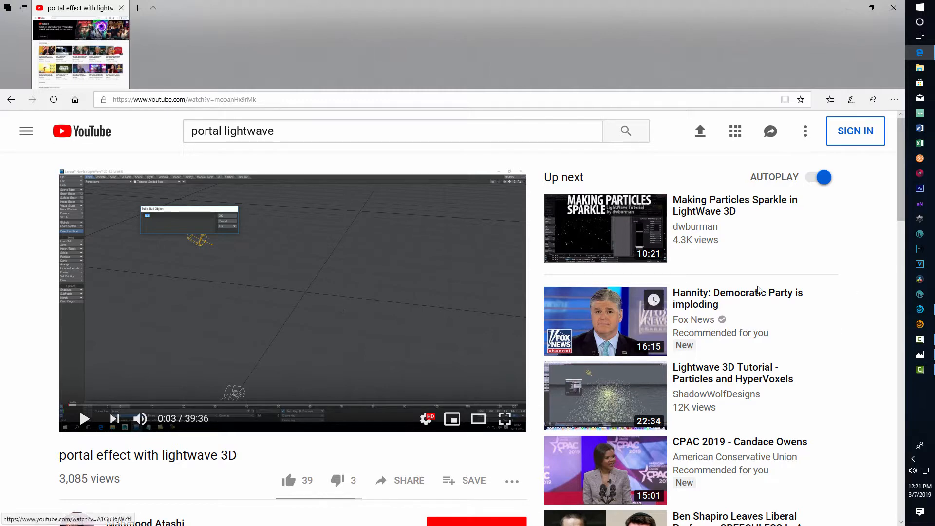
# - Switch to LightWave Layout and add a null object named Rotator
pyautogui.click(931, 314)
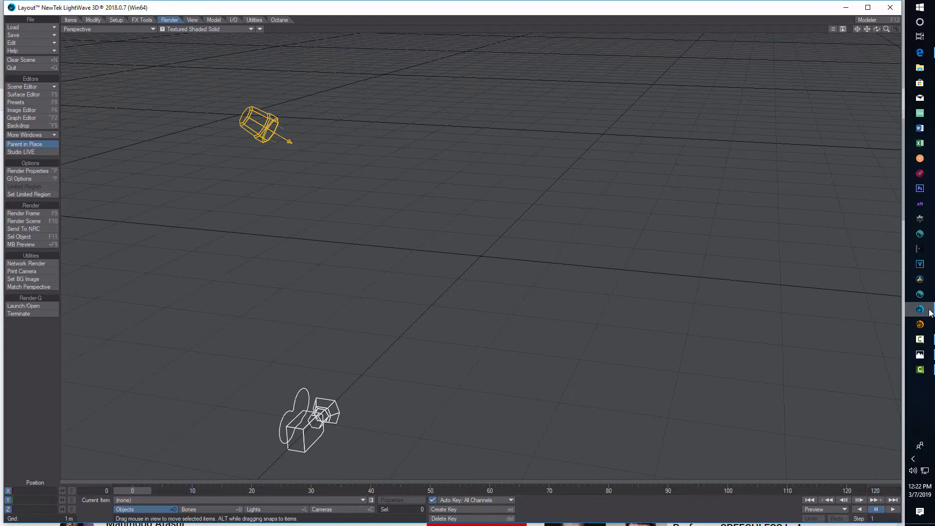
pyautogui.click(75, 20)
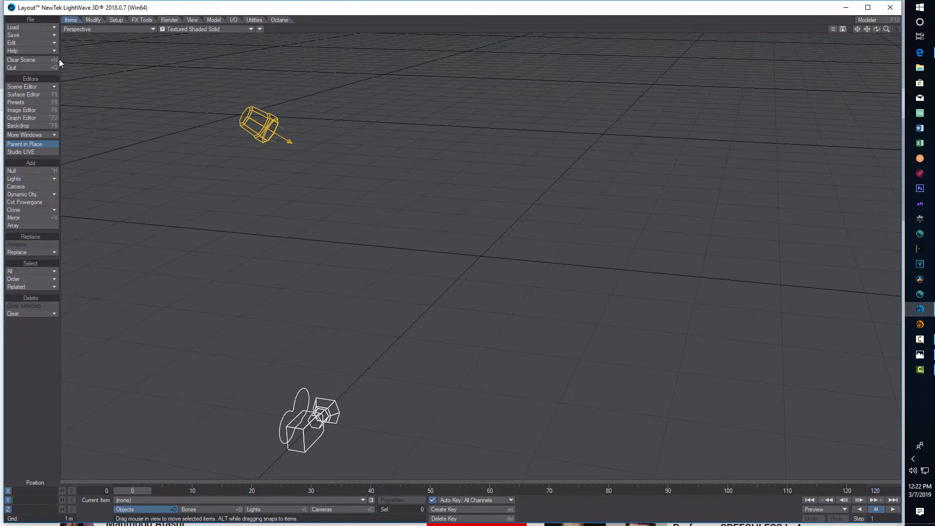
pyautogui.click(31, 170)
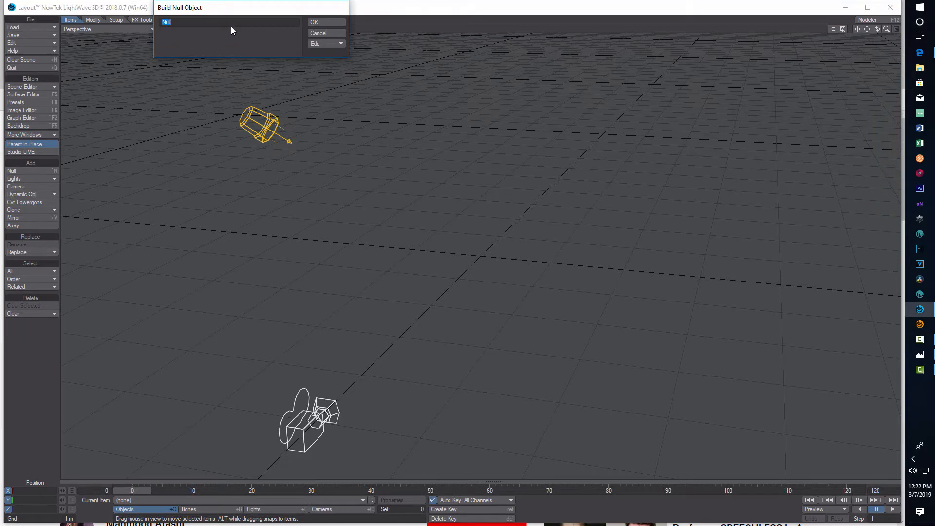
pyautogui.write('Rotator')
pyautogui.click(326, 21)
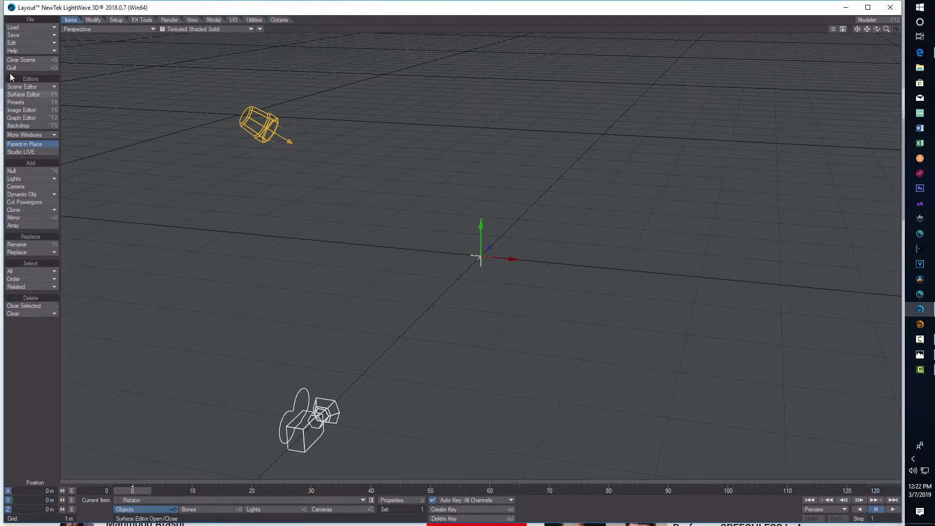
# - Add a second null named Circle1 and set its Y position to 2 m
pyautogui.click(27, 171)
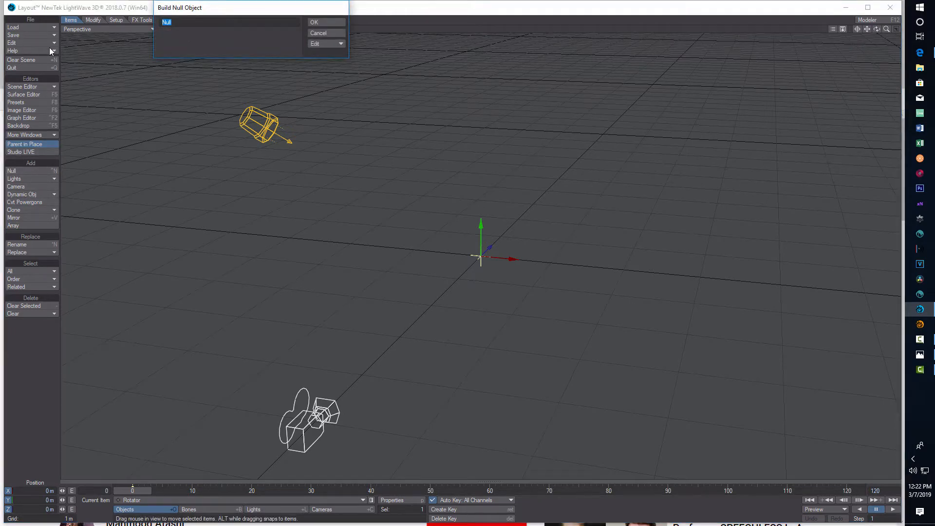
pyautogui.write('Circle1')
pyautogui.click(321, 23)
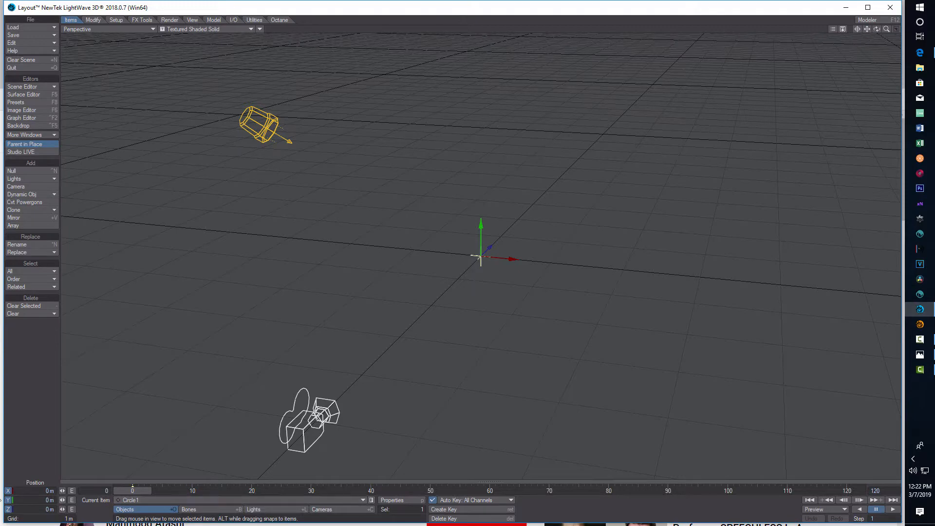
pyautogui.click(47, 501)
pyautogui.write('2')
pyautogui.press('Return')
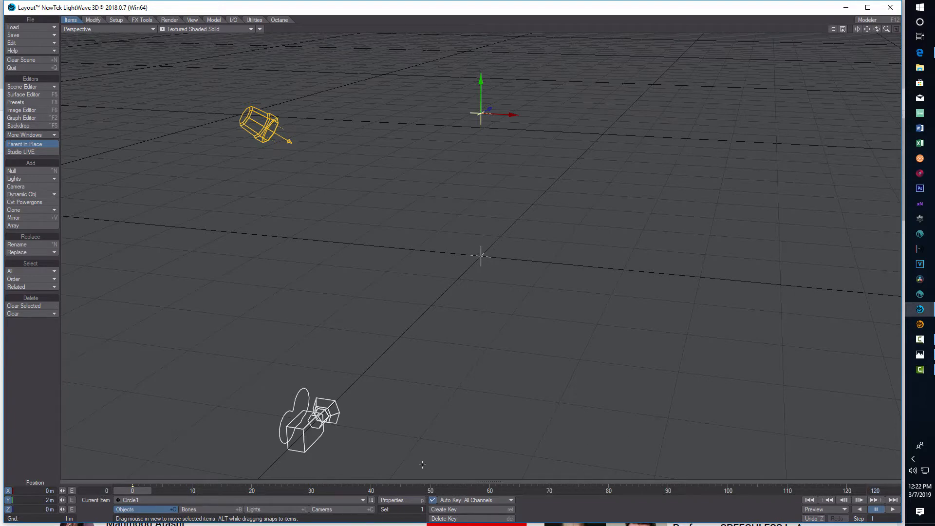
# - Make Rotator the parent item of Circle1 in its motion options
pyautogui.press('m')
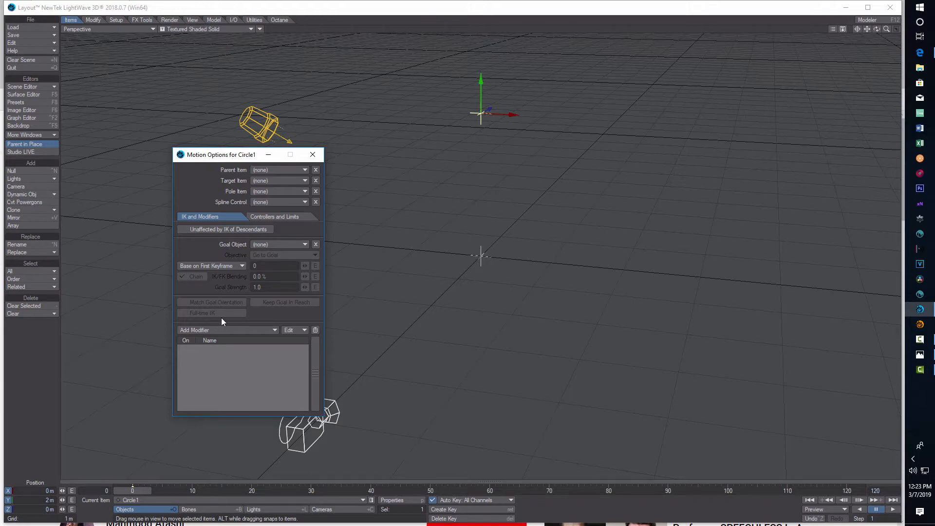
pyautogui.click(305, 171)
pyautogui.click(303, 184)
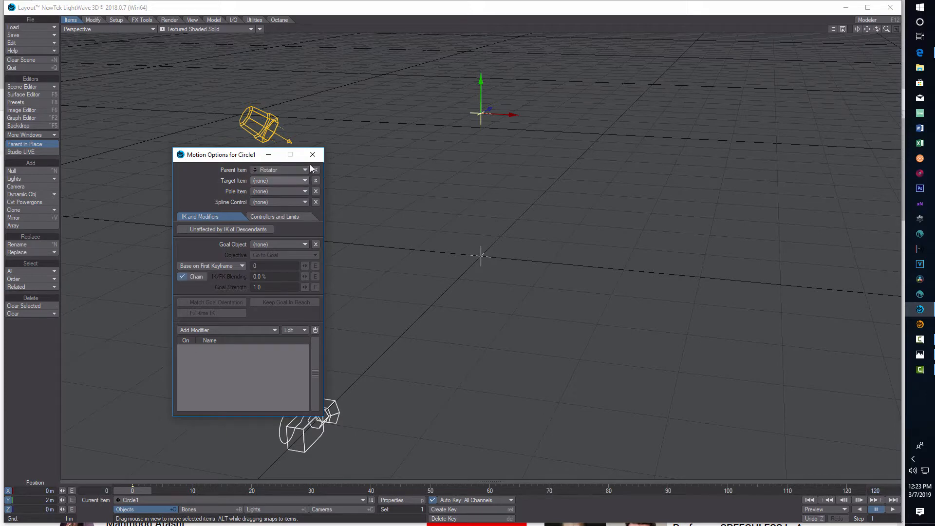
pyautogui.click(312, 154)
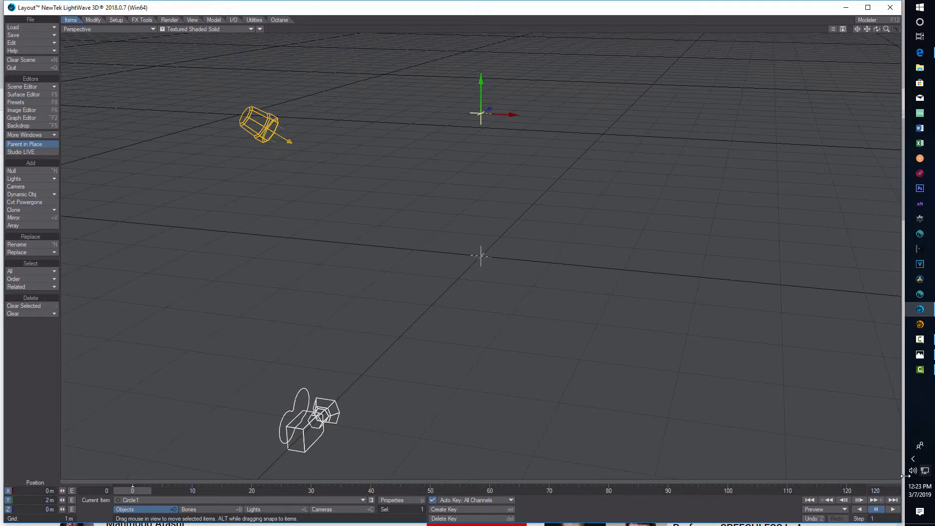
# - Extend the end of the scene's timeline to frame 240
pyautogui.click(886, 491)
pyautogui.write('240')
pyautogui.press('Return')
# - At frame 240, set the bank rotation of the Rotator null to 7200°
pyautogui.moveTo(134, 492); pyautogui.dragTo(846, 491)
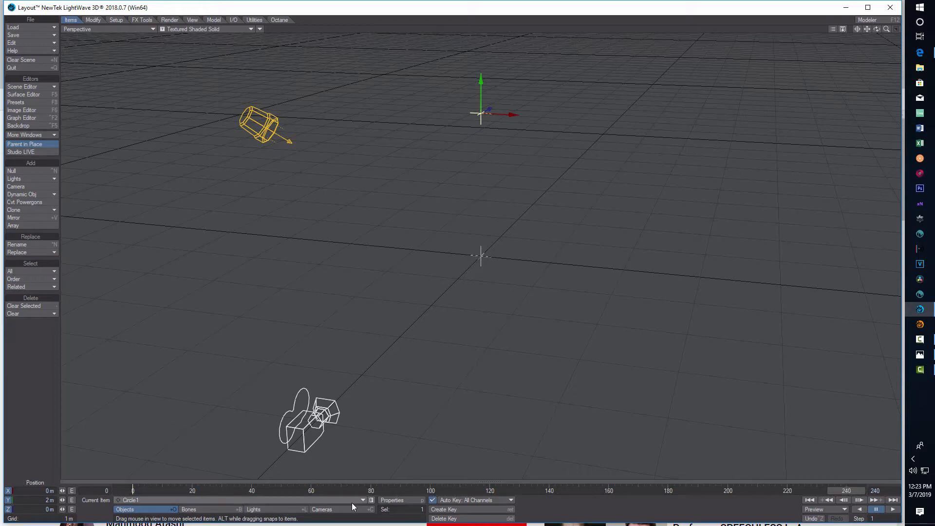
pyautogui.click(361, 493)
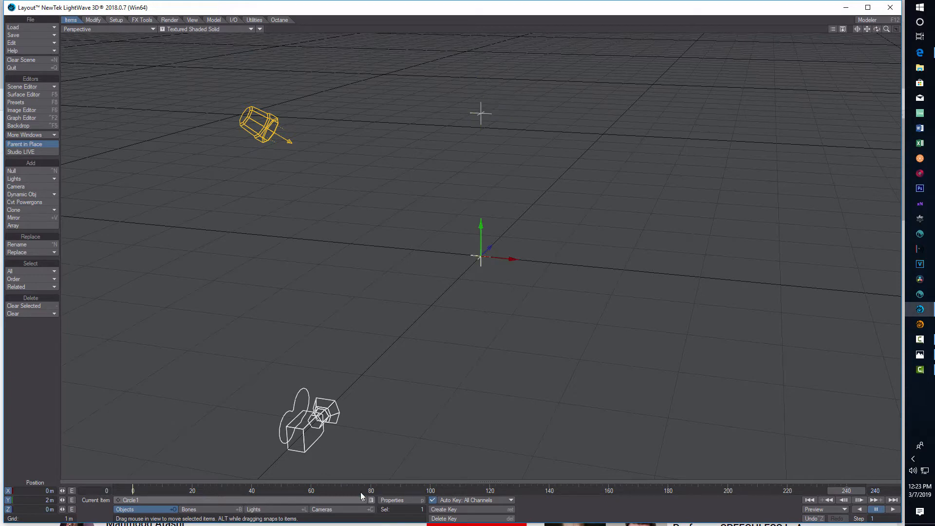
pyautogui.press('y')
pyautogui.click(38, 510)
pyautogui.write('7200')
pyautogui.press('Return')
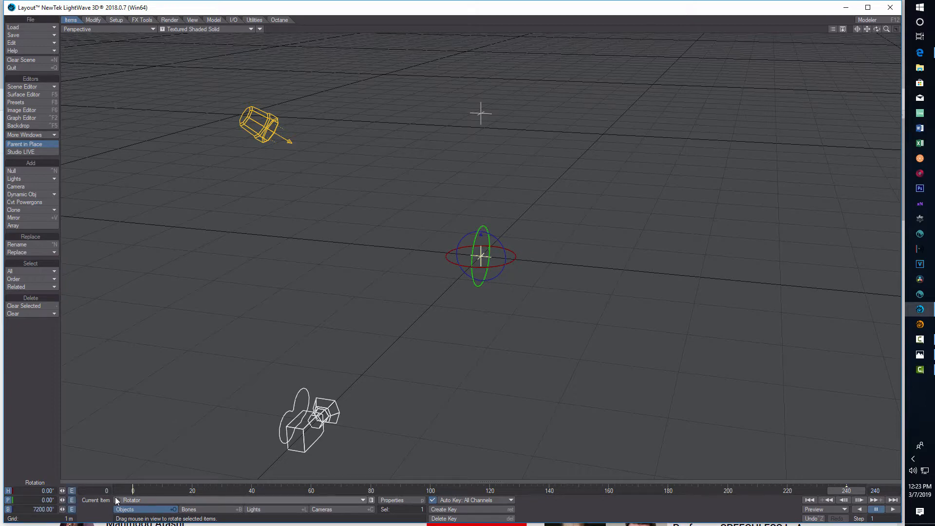
# - Play the animation to check how Circle1 orbits Rotator, and return to frame 0
pyautogui.click(894, 510)
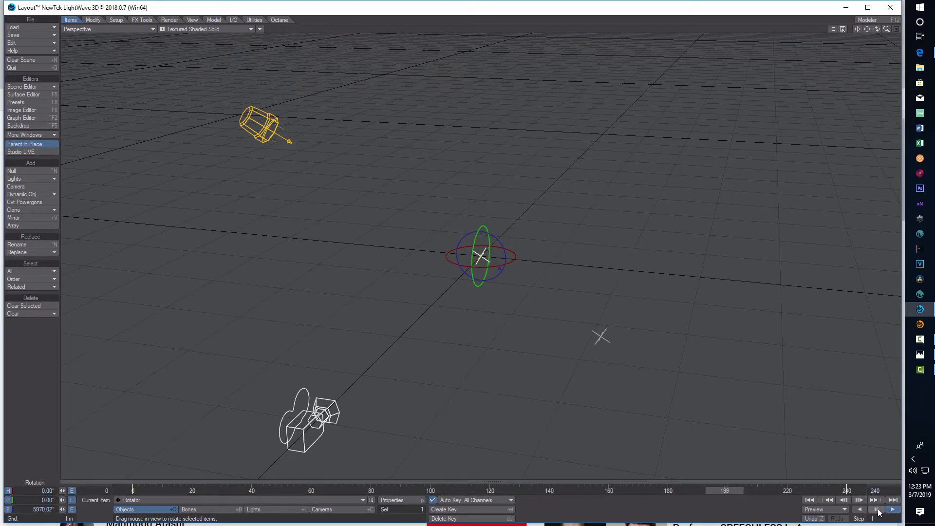
pyautogui.click(877, 509)
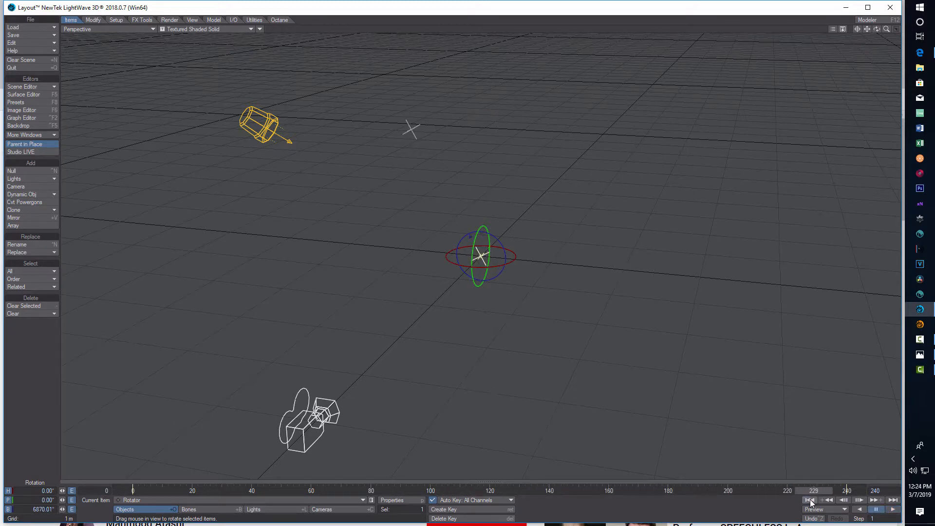
pyautogui.click(810, 501)
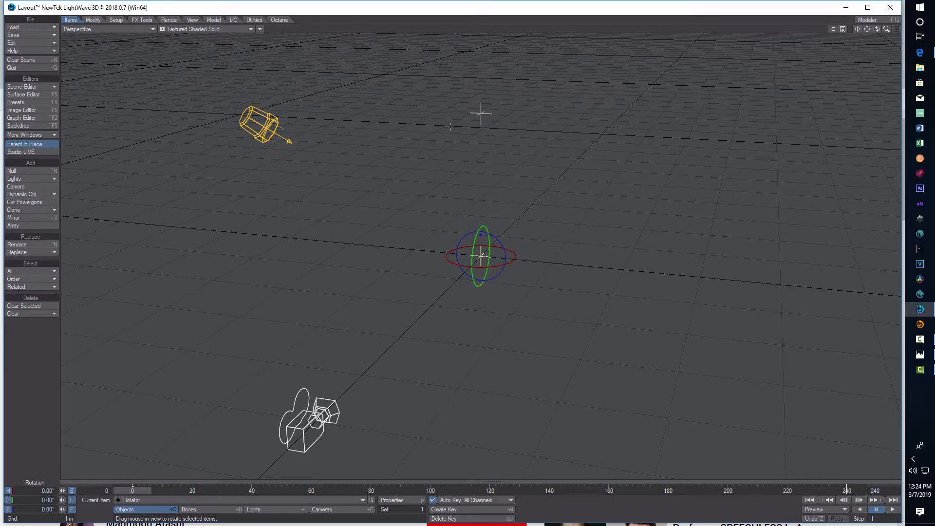
# - Add an FX_Emitter to the Circle1 null
pyautogui.click(481, 113)
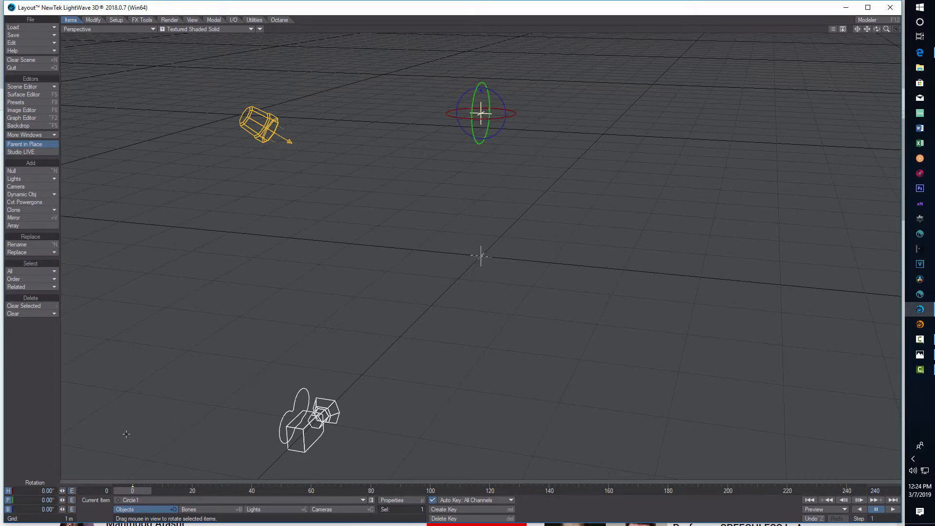
pyautogui.press('t')
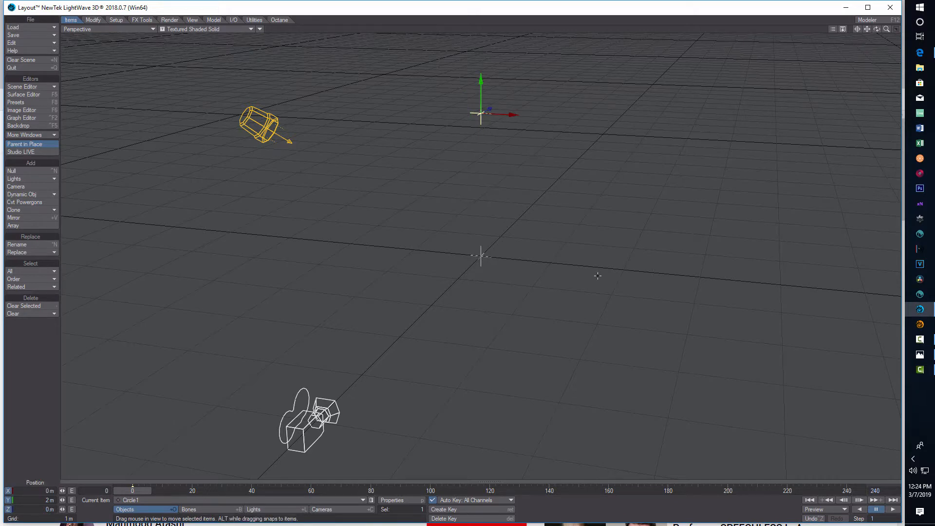
pyautogui.click(411, 501)
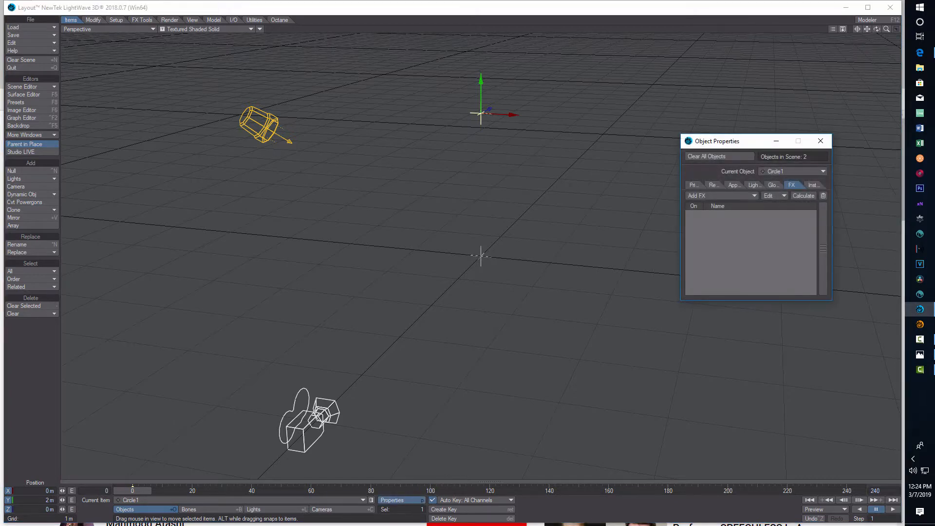
pyautogui.click(755, 197)
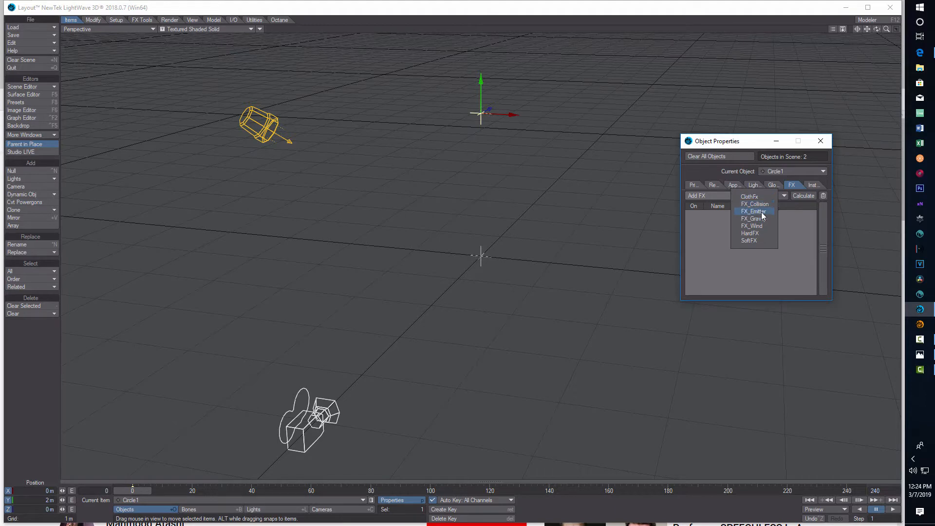
pyautogui.click(763, 212)
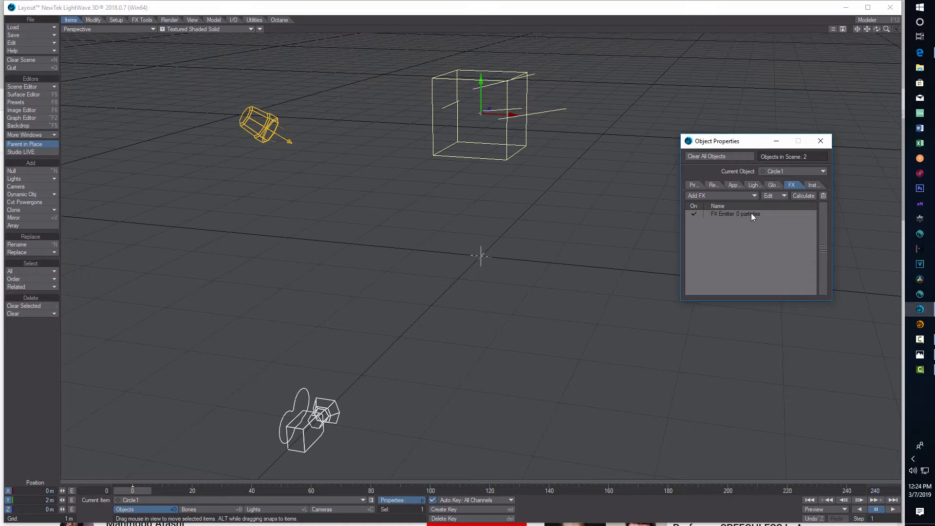
# - Open the settings of Circle1's emitter and set the birth rate to 3500
pyautogui.doubleClick(751, 213)
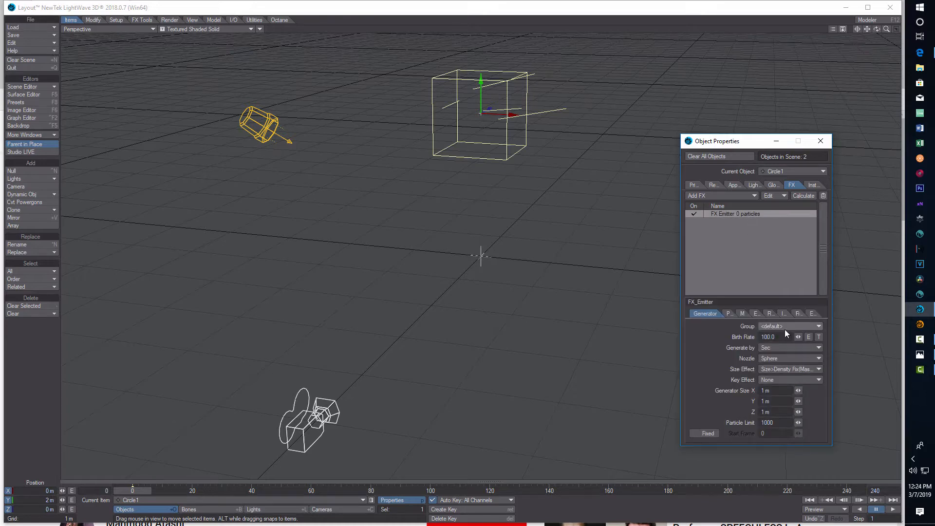
pyautogui.click(774, 337)
pyautogui.write('3500')
pyautogui.press('Tab')
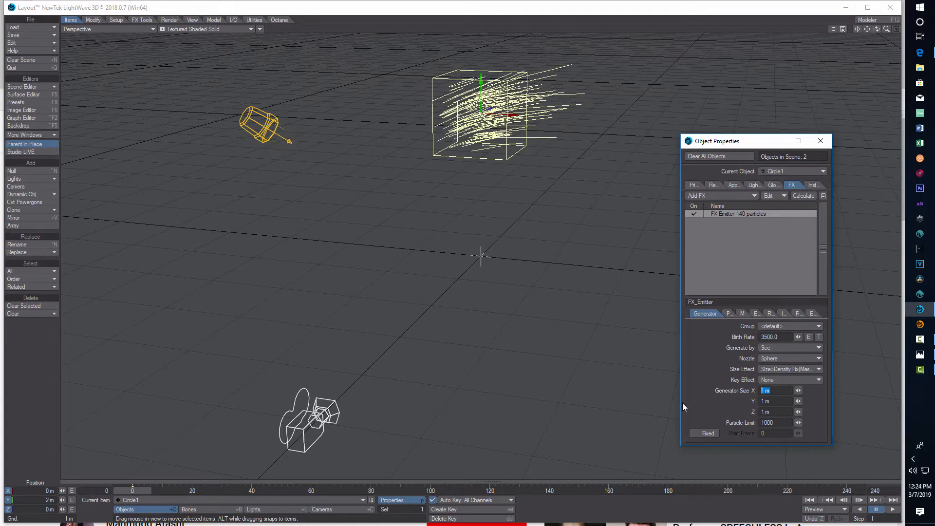
# - Set the emitter's generator size to 0.1 m in X, Y and Z and its particle limit to 1000000
pyautogui.write('.1')
pyautogui.press('Return')
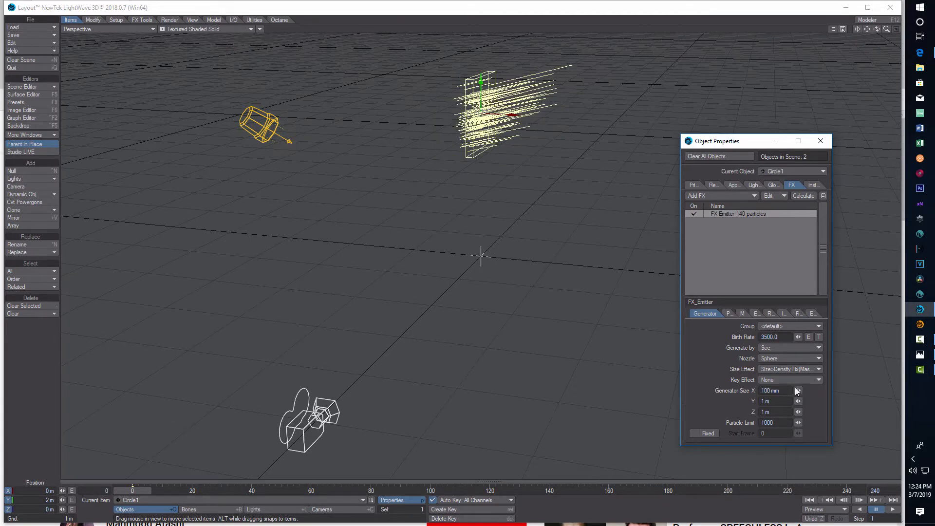
pyautogui.press('Tab')
pyautogui.write('.1')
pyautogui.press('Return')
pyautogui.press('Tab')
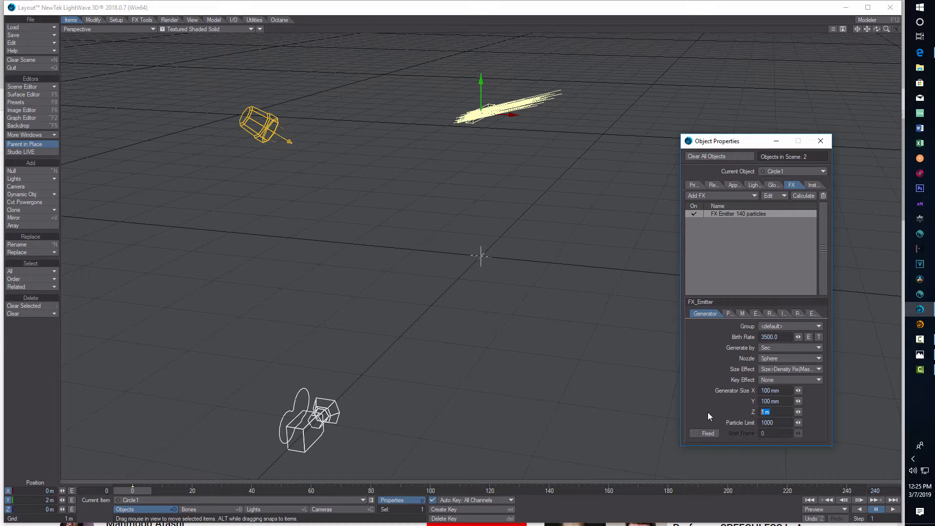
pyautogui.write('.1')
pyautogui.press('Return')
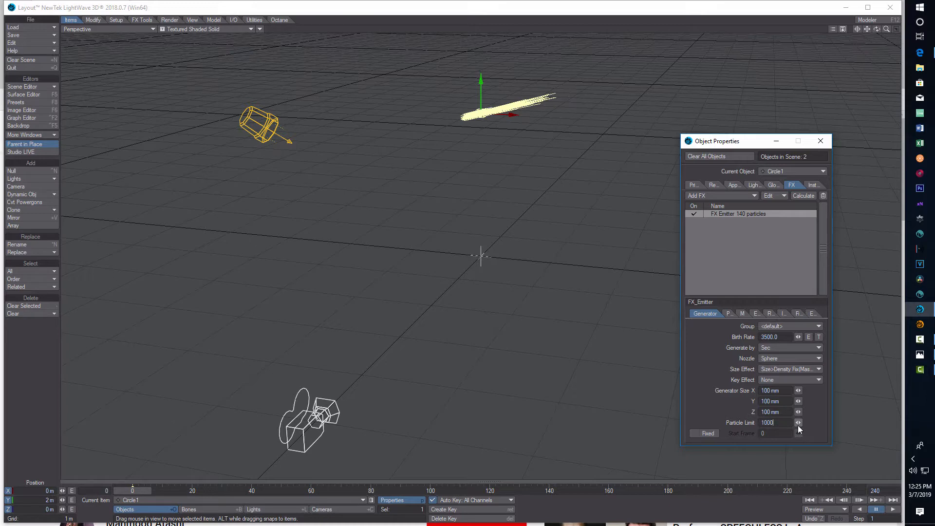
pyautogui.write('000')
# - Set the life time of the emitter's particles to 45 frames
pyautogui.click(729, 315)
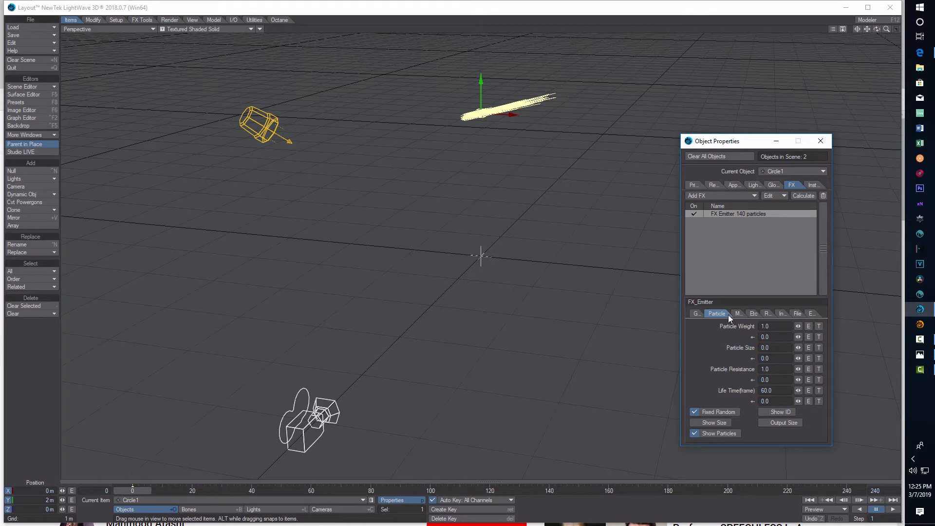
pyautogui.click(774, 390)
pyautogui.press('Return')
pyautogui.write('45')
pyautogui.press('Tab')
# - Set the vibration of the emitter's particle motion to 0.1 m/s
pyautogui.click(738, 314)
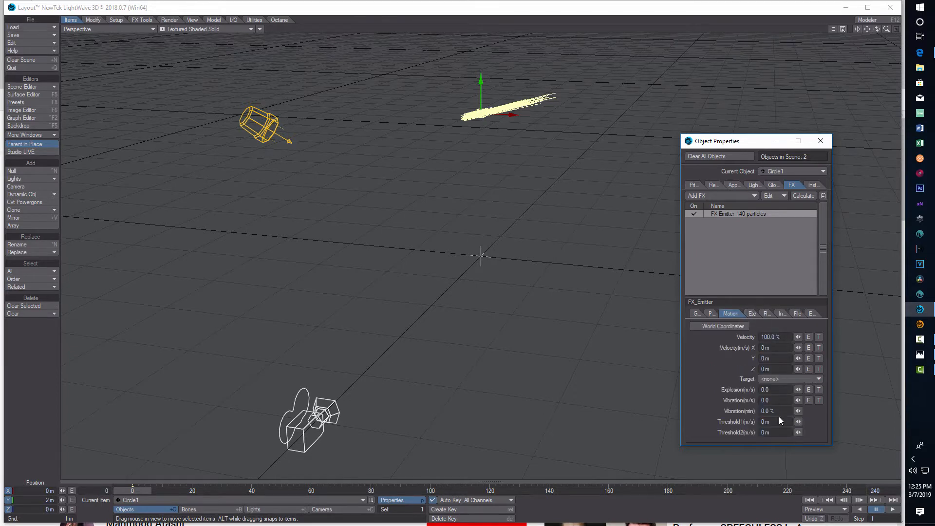
pyautogui.click(776, 400)
pyautogui.write('0.1')
pyautogui.press('Tab')
# - Set the emitter's parent motion to 1%
pyautogui.click(756, 311)
pyautogui.click(753, 315)
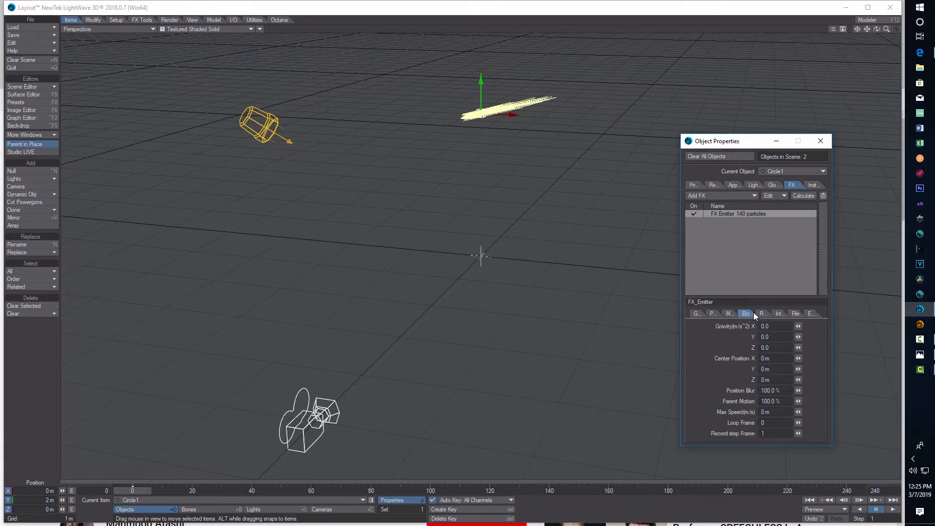
pyautogui.click(782, 401)
pyautogui.write('1')
pyautogui.press('Tab')
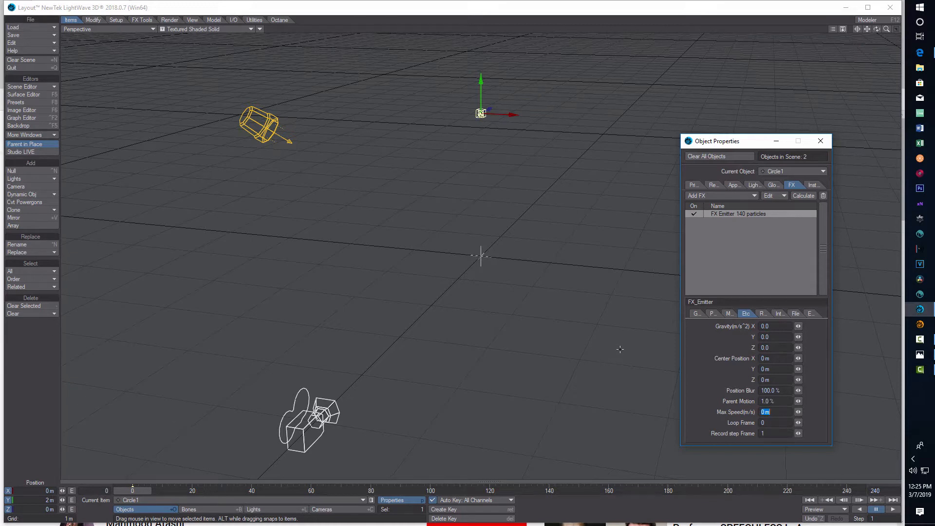
# - Minimize the object properties and play the animation to check the particle trail, pausing it partway
pyautogui.click(776, 144)
pyautogui.click(894, 510)
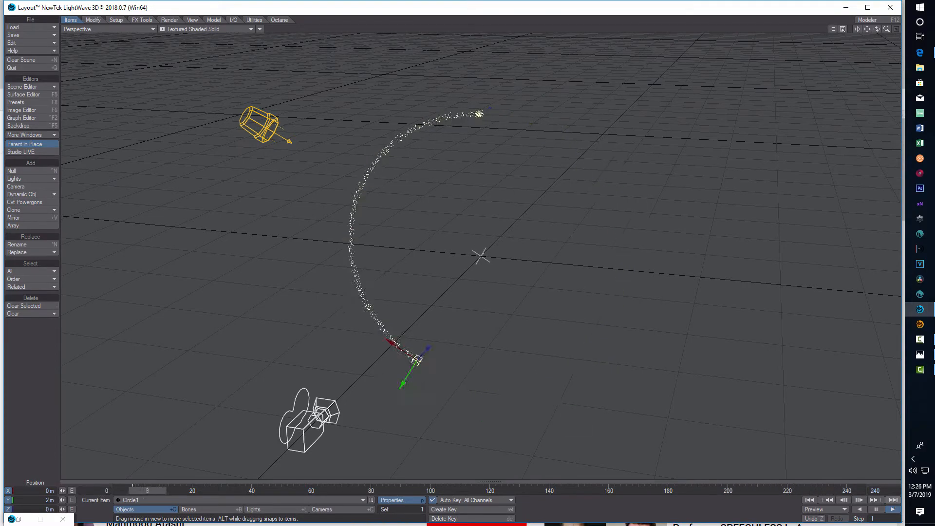
pyautogui.click(876, 509)
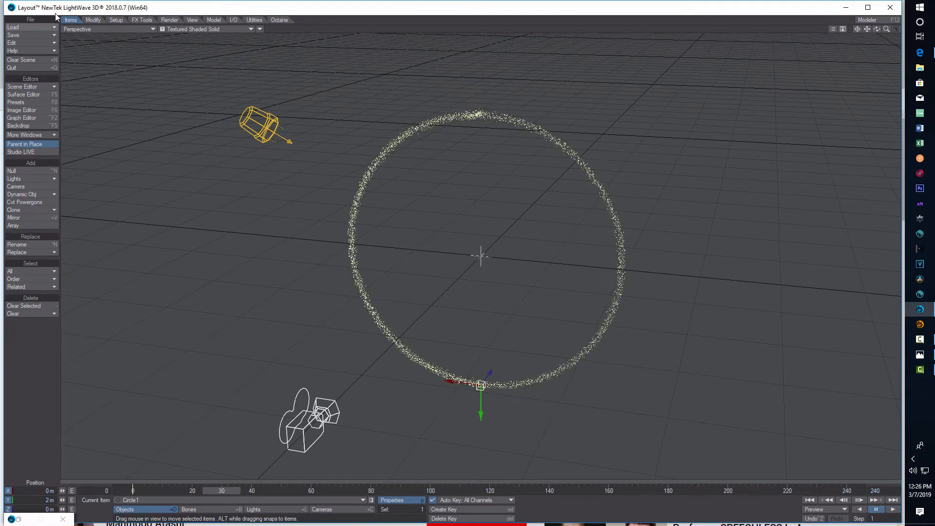
# - Clone the Circle1 emitter once
pyautogui.click(39, 210)
pyautogui.click(39, 210)
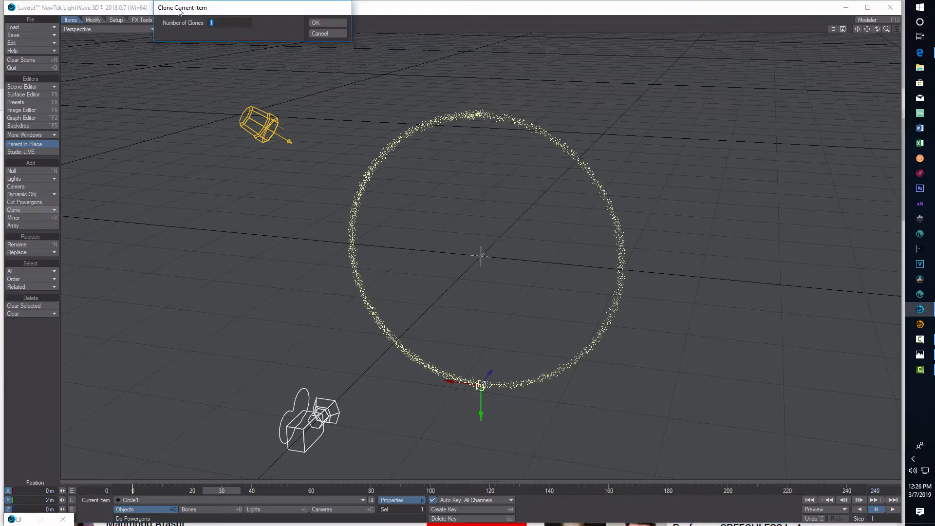
pyautogui.click(329, 25)
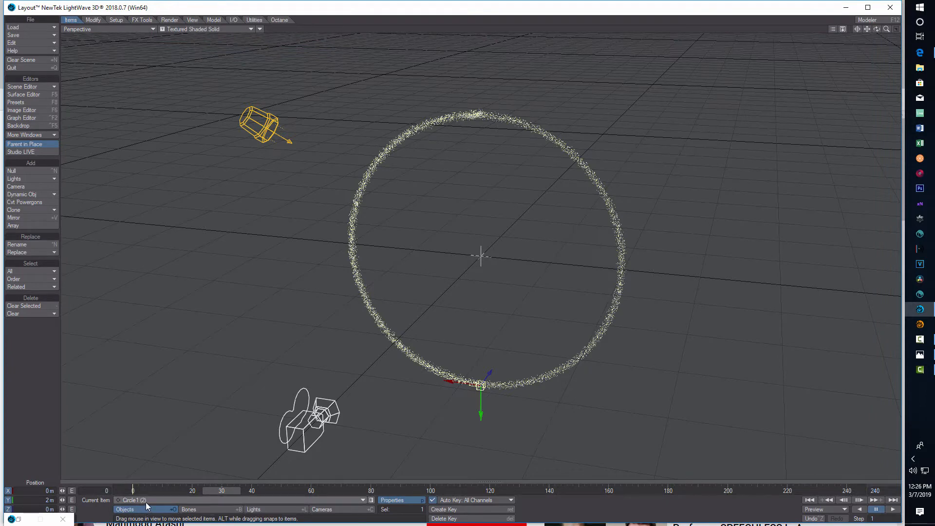
# - Open the FX_Emitter settings of the cloned emitter and set its birth rate to 7000
pyautogui.click(413, 499)
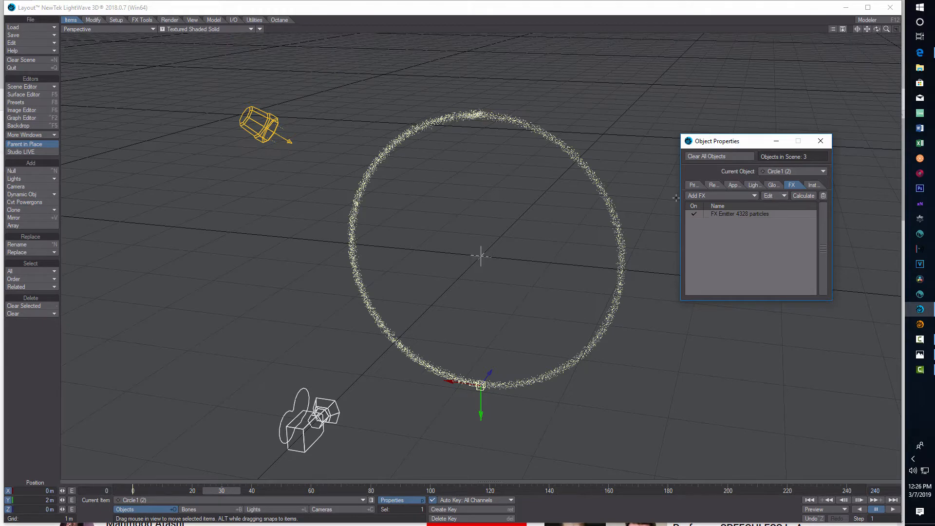
pyautogui.click(762, 215)
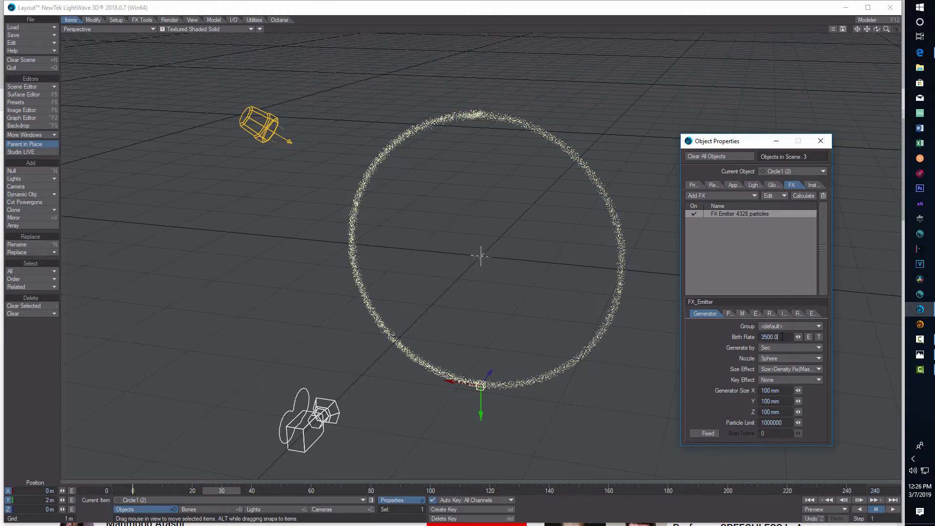
pyautogui.moveTo(782, 338); pyautogui.dragTo(686, 342)
pyautogui.write('7000')
pyautogui.press('Tab')
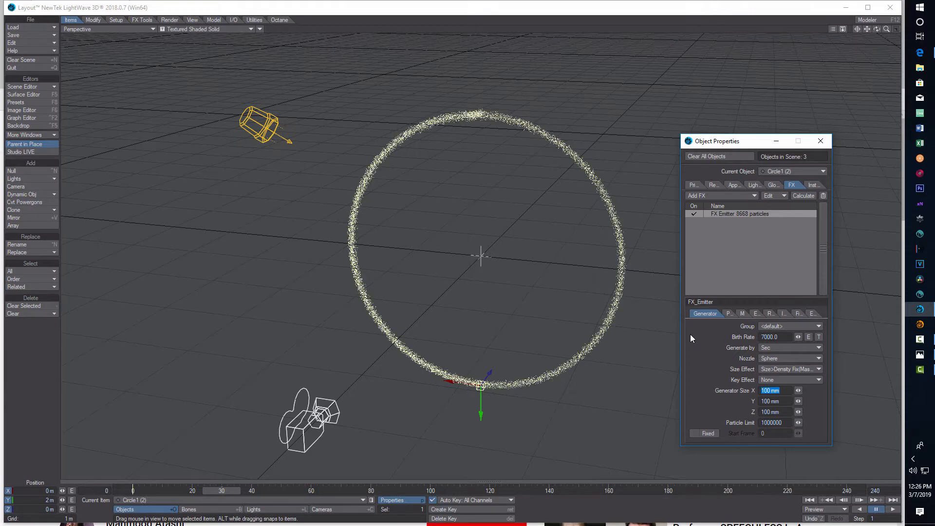
# - Set the cloned emitter's particle resistance to 0.7 with a random variation of 0.2
pyautogui.click(728, 314)
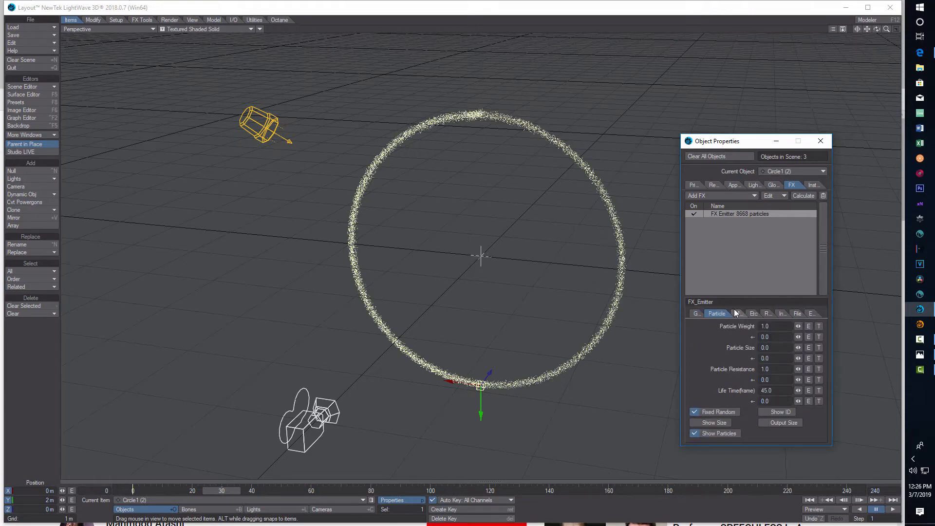
pyautogui.click(785, 369)
pyautogui.write('.7')
pyautogui.press('Tab')
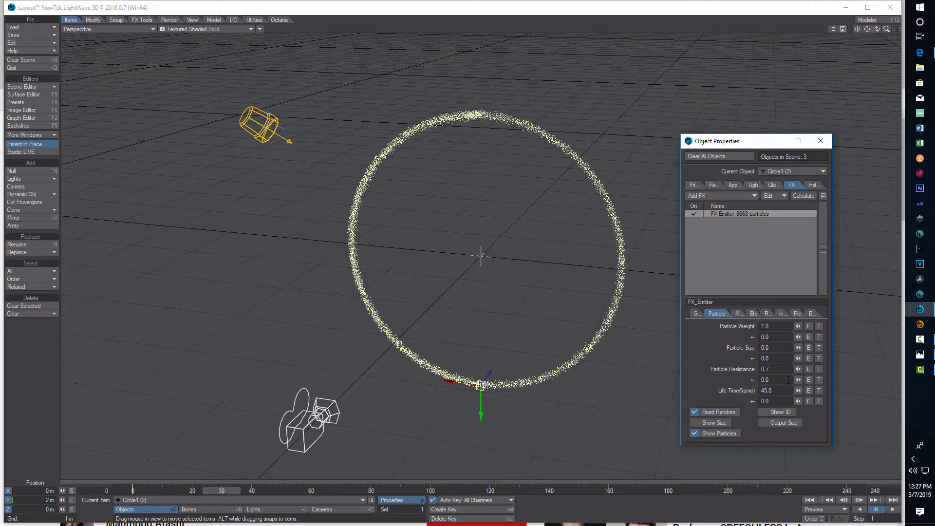
pyautogui.moveTo(706, 373); pyautogui.dragTo(690, 364)
pyautogui.press('BackSpace')
pyautogui.write('.2')
pyautogui.press('Return')
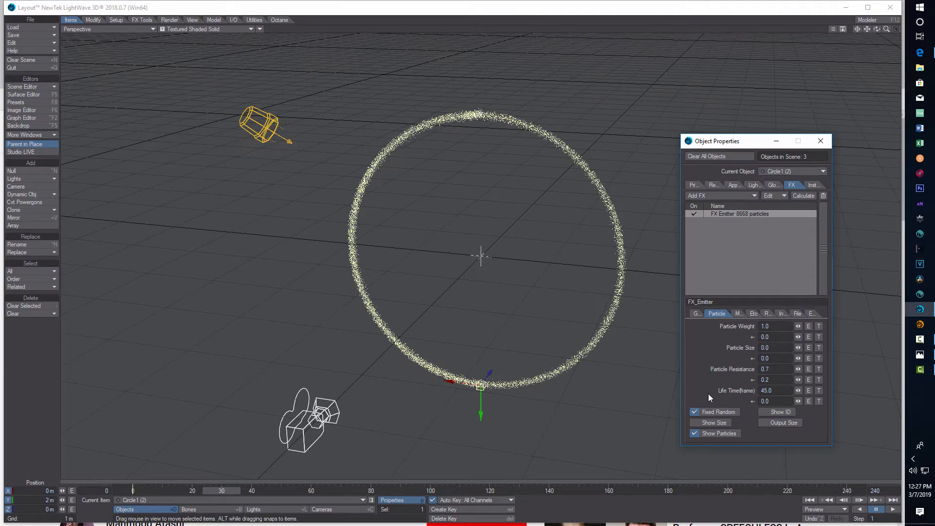
pyautogui.click(777, 392)
# - Set the explosion of the cloned emitter's particle motion to 0.2 m/s
pyautogui.click(738, 313)
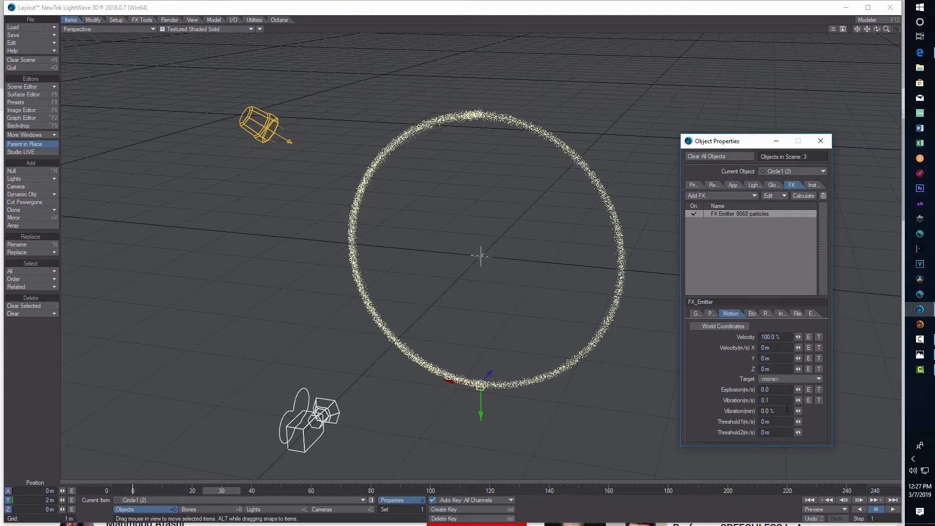
pyautogui.doubleClick(767, 390)
pyautogui.press('BackSpace')
pyautogui.write('0.2')
pyautogui.press('Return')
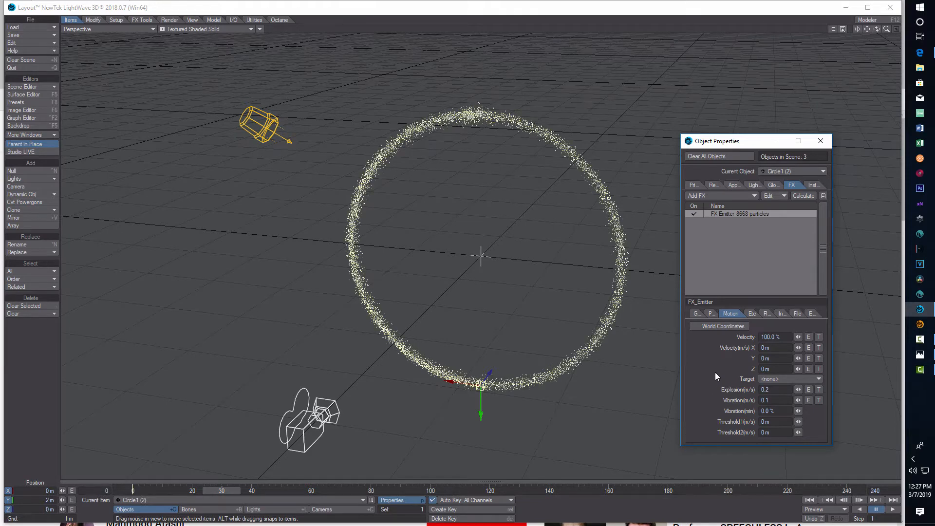
# - Set the cloned emitter's vibration to 4 m/s and its minimum vibration to 50%
pyautogui.doubleClick(766, 400)
pyautogui.write('4')
pyautogui.press('Tab')
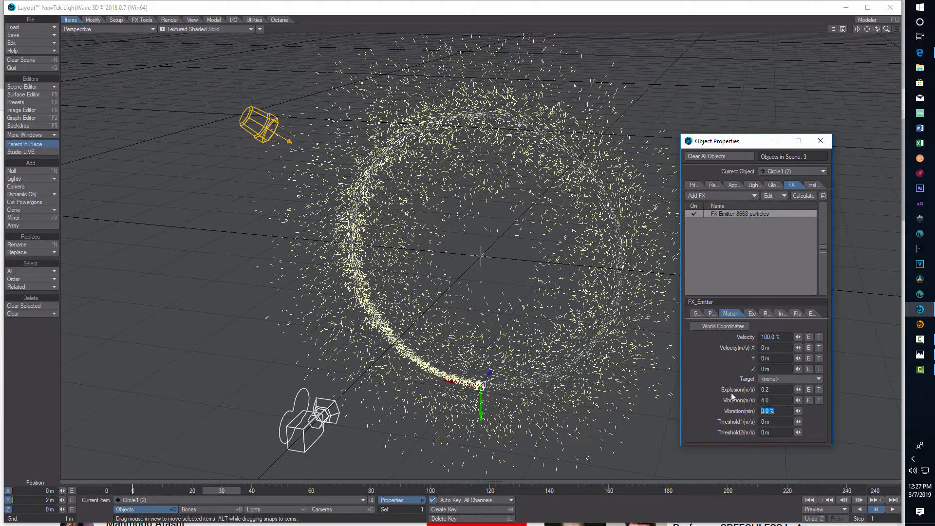
pyautogui.write('50')
pyautogui.press('Tab')
# - Set the cloned emitter's parent motion to 15%
pyautogui.click(753, 314)
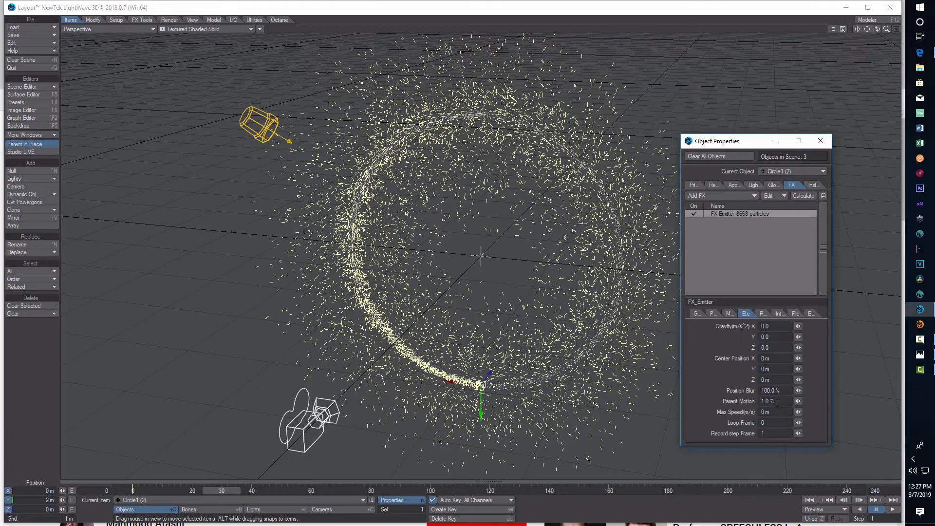
pyautogui.moveTo(737, 393); pyautogui.dragTo(676, 387)
pyautogui.write('15')
pyautogui.press('Tab')
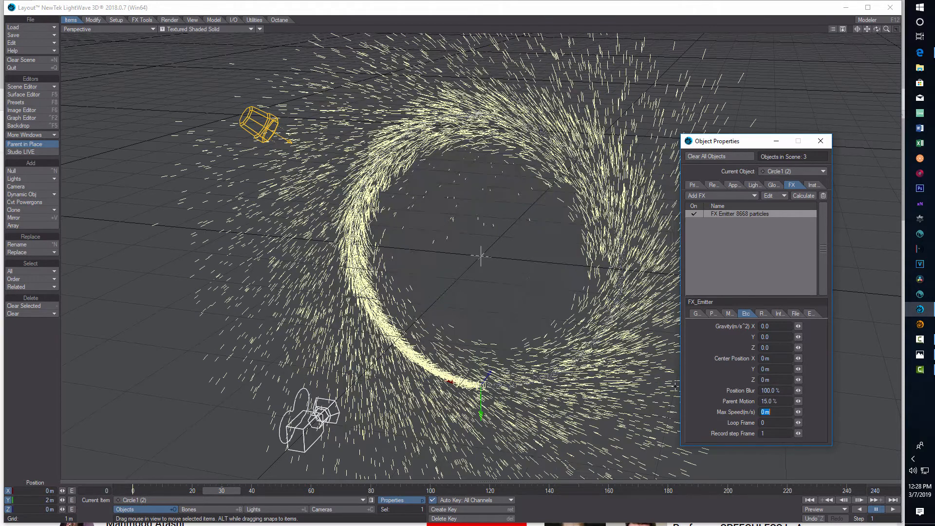
# - Close the object properties and play the animation to check the particle spray, pausing it partway
pyautogui.click(821, 141)
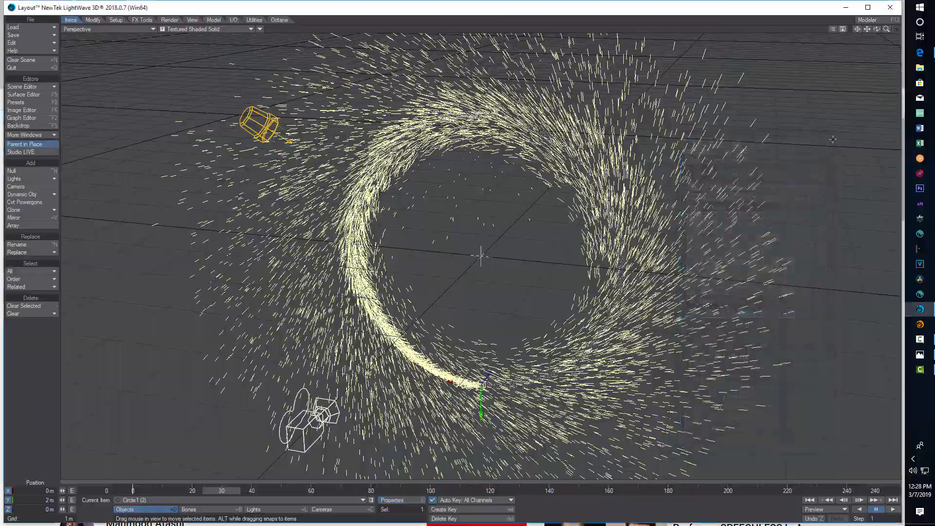
pyautogui.click(892, 510)
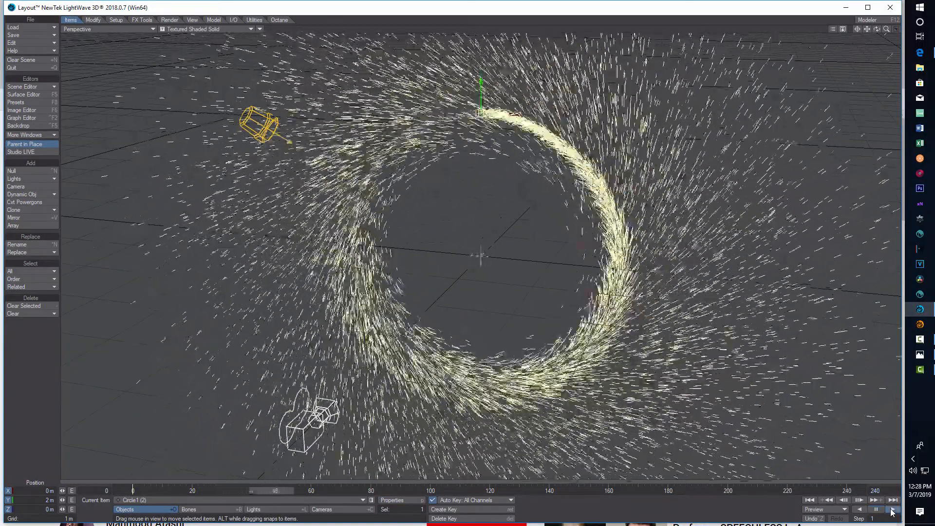
pyautogui.click(877, 510)
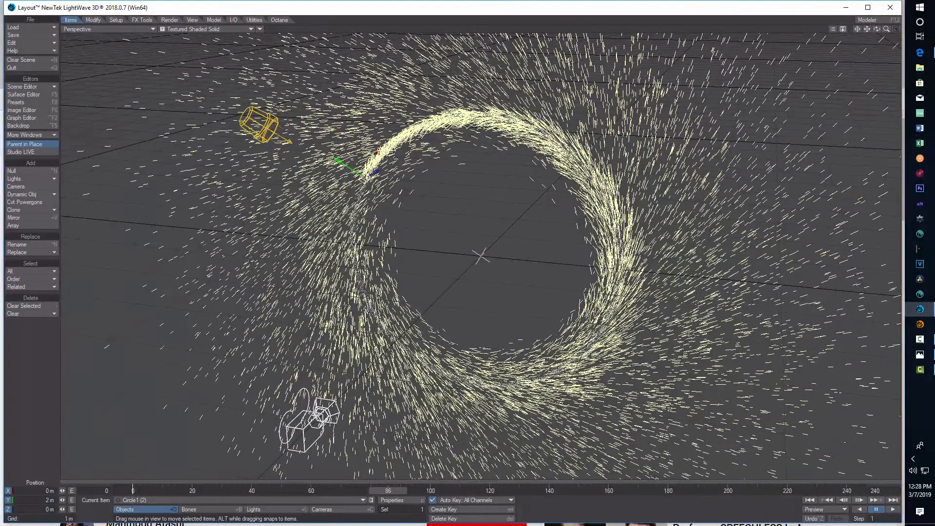
# - View the scene through the current camera and move the camera back to Z -12.6 m
pyautogui.click(150, 31)
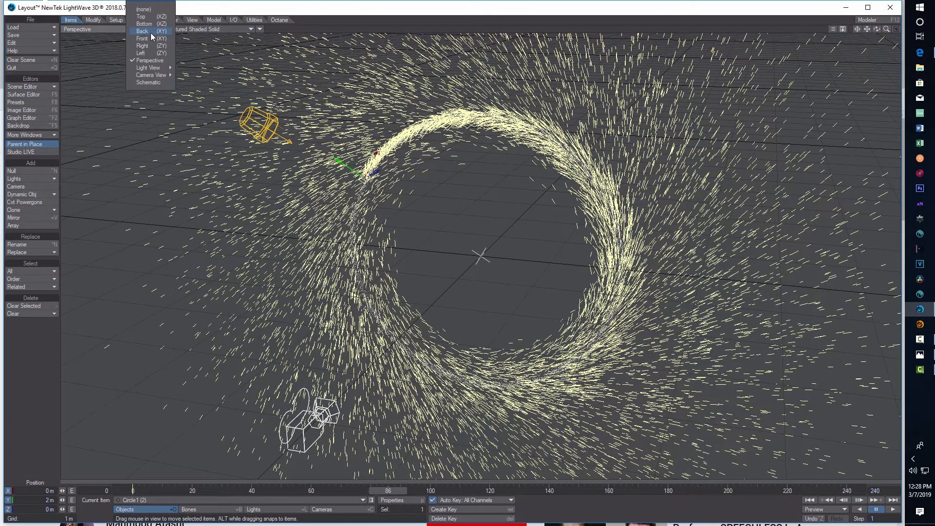
pyautogui.click(153, 74)
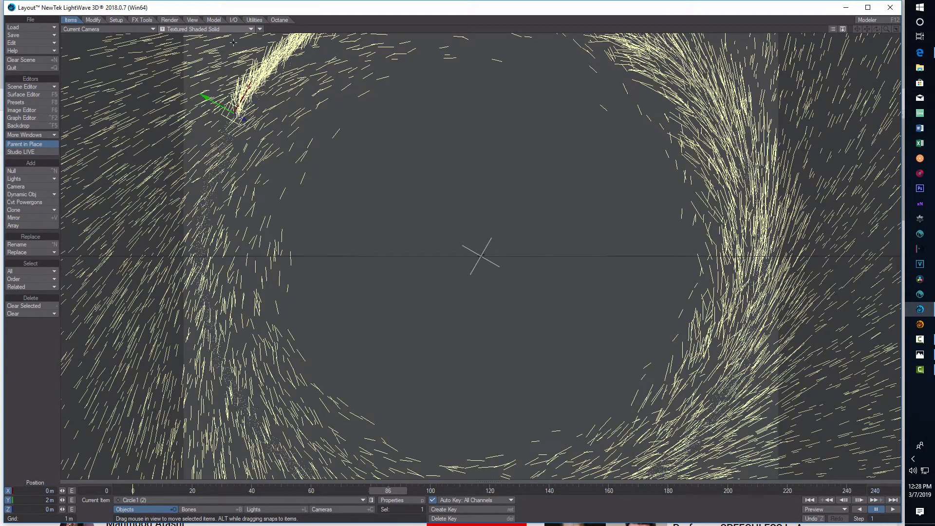
pyautogui.click(336, 510)
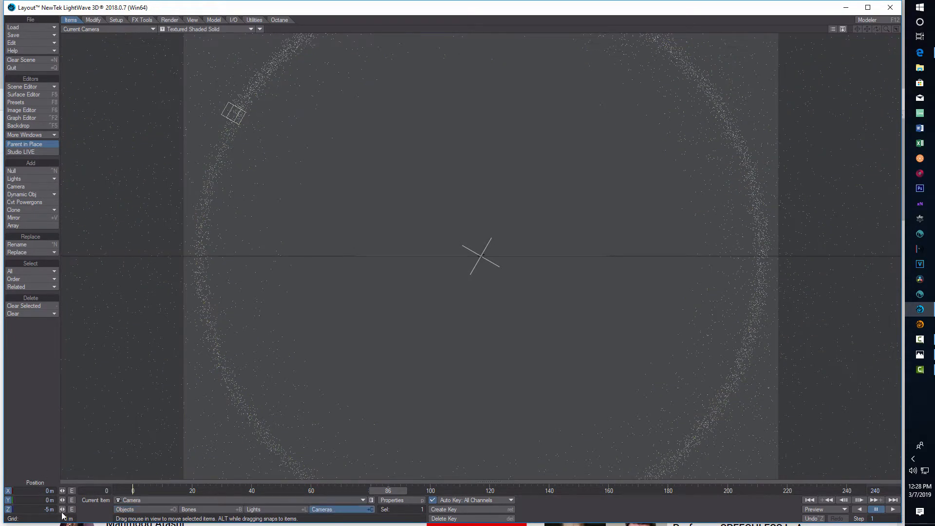
pyautogui.moveTo(62, 509); pyautogui.dragTo(34, 512)
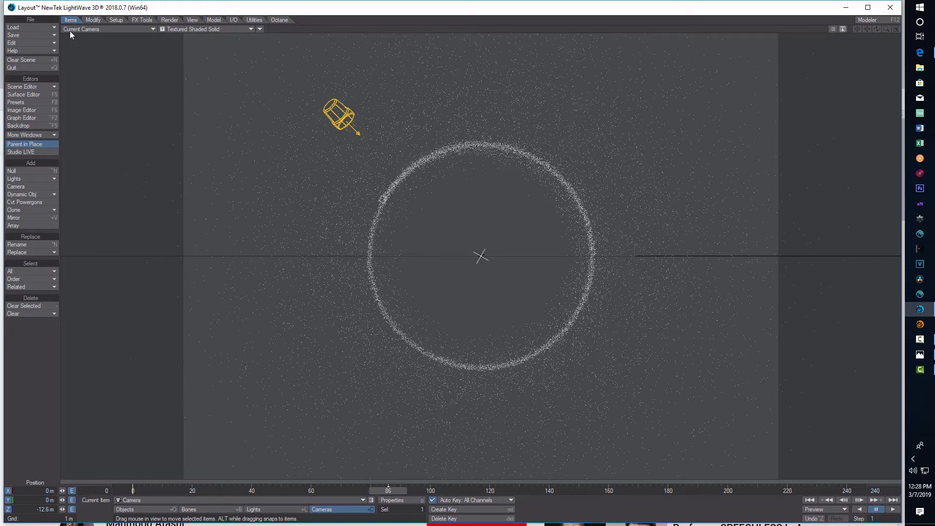
# - Add a null object named Collider
pyautogui.click(22, 171)
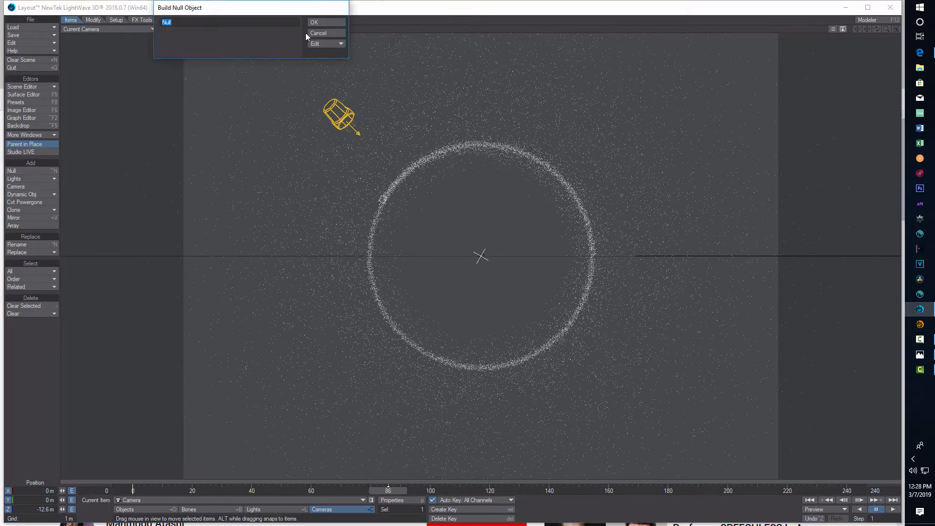
pyautogui.write('Collider')
pyautogui.click(324, 23)
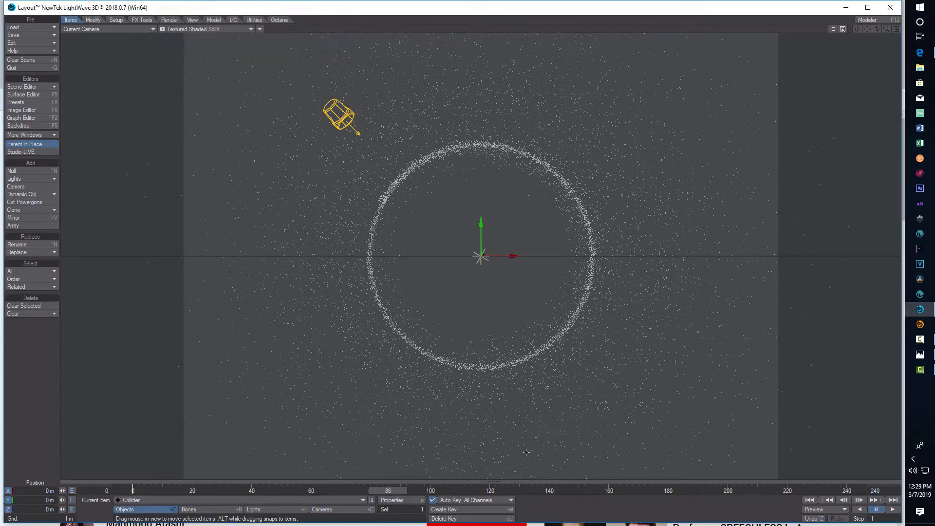
# - Add an FX_Collision effect to the Collider null and open its settings
pyautogui.click(402, 501)
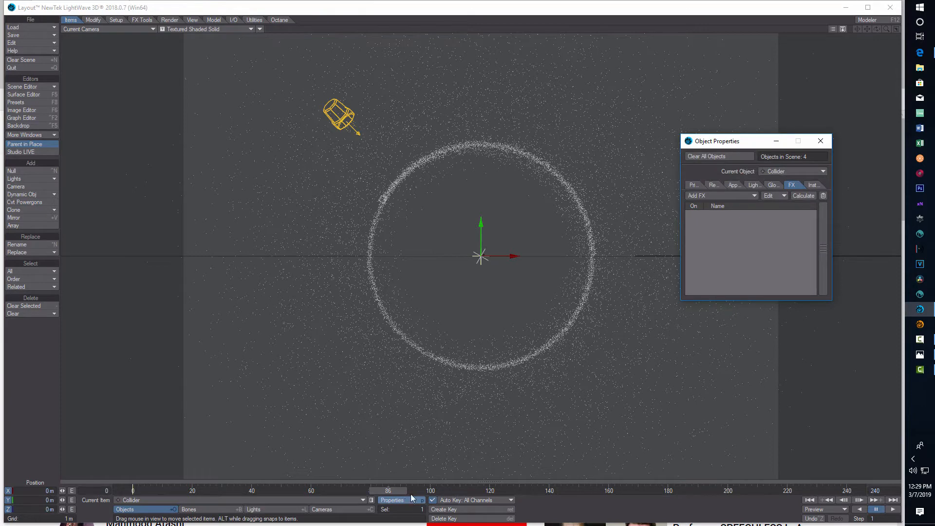
pyautogui.click(750, 197)
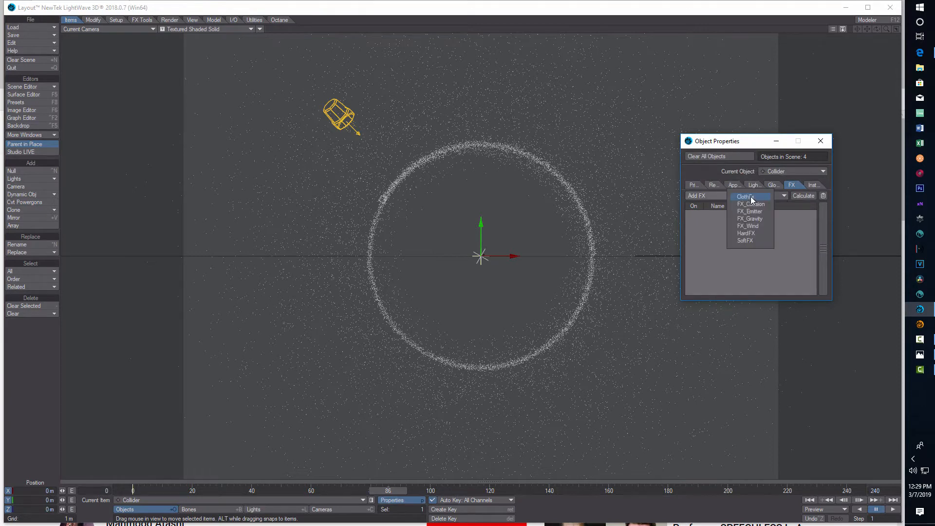
pyautogui.click(753, 205)
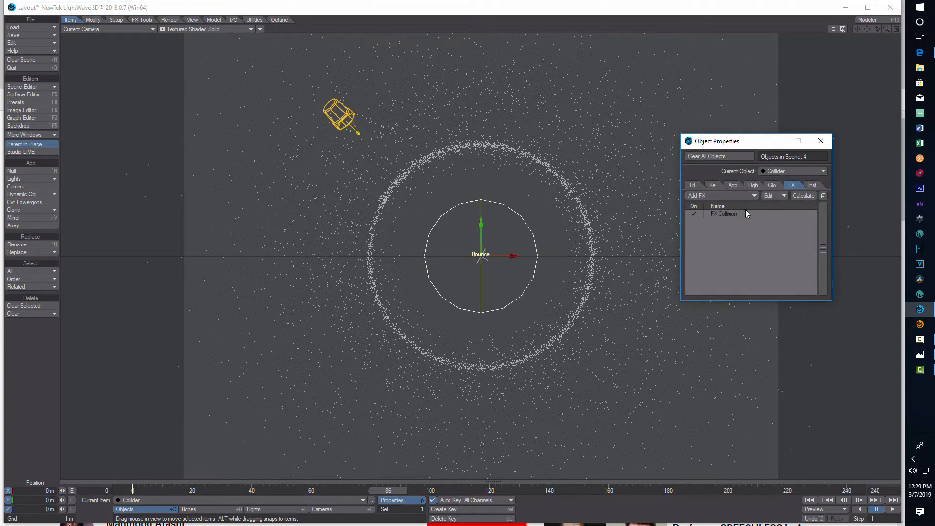
pyautogui.click(745, 212)
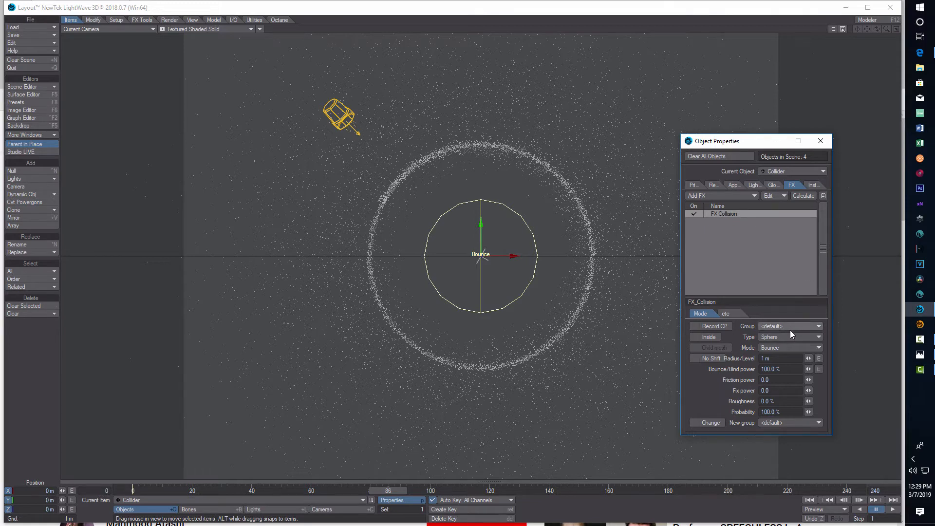
# - Set the sphere collision's radius to 2 m and its mode to Erase
pyautogui.press('Return')
pyautogui.press('Return')
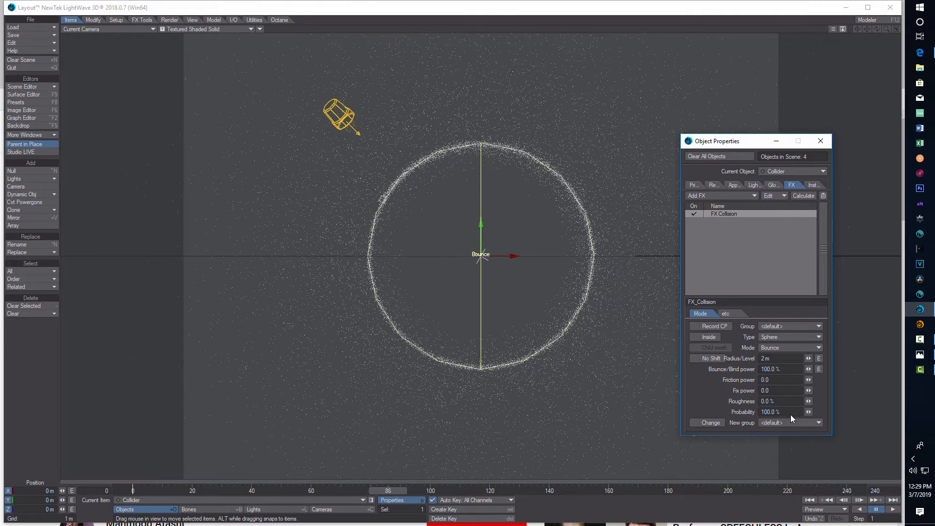
pyautogui.click(819, 347)
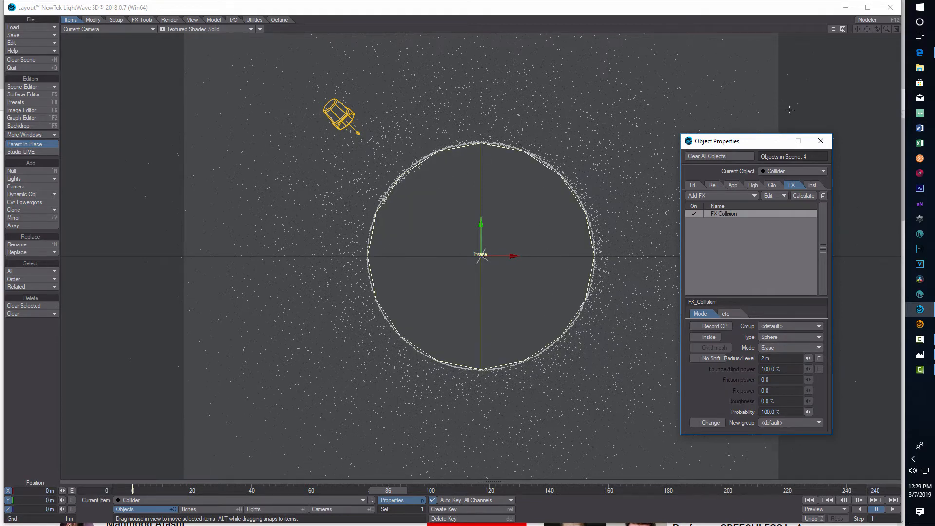
# - Close the object properties and play the animation to check the collision, replaying it with the cloned emitter Circle1 (2) selected
pyautogui.click(821, 141)
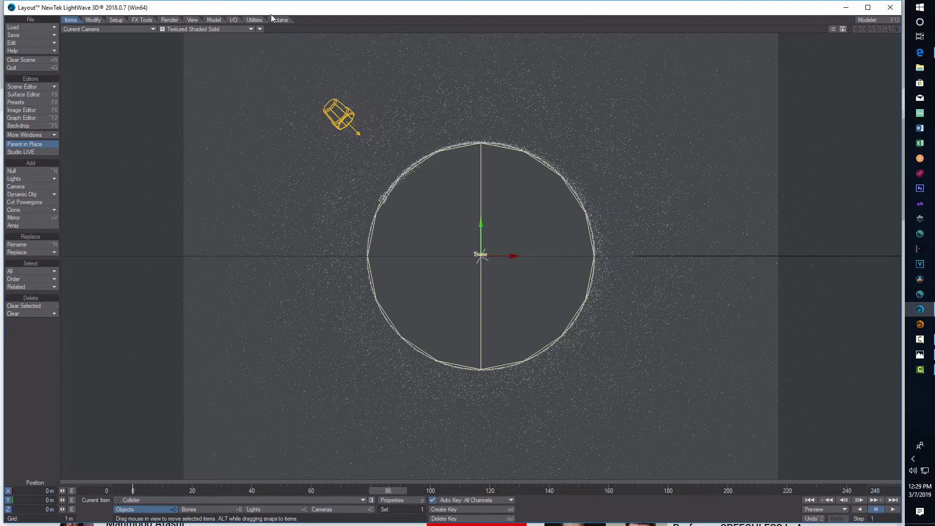
pyautogui.click(893, 510)
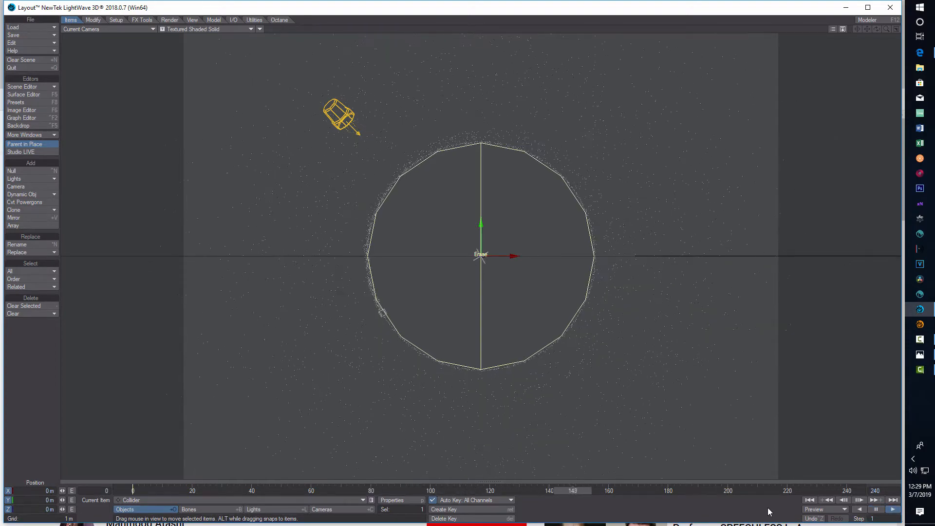
pyautogui.click(876, 510)
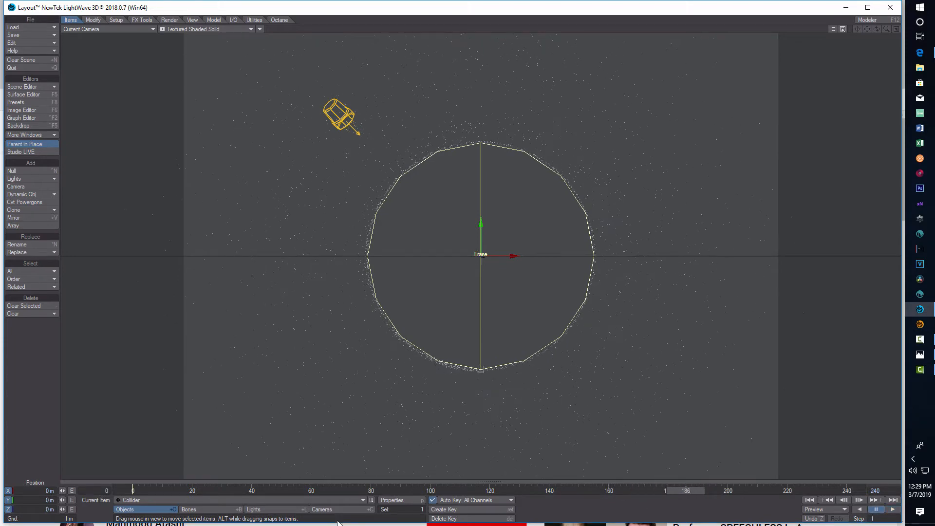
pyautogui.click(355, 501)
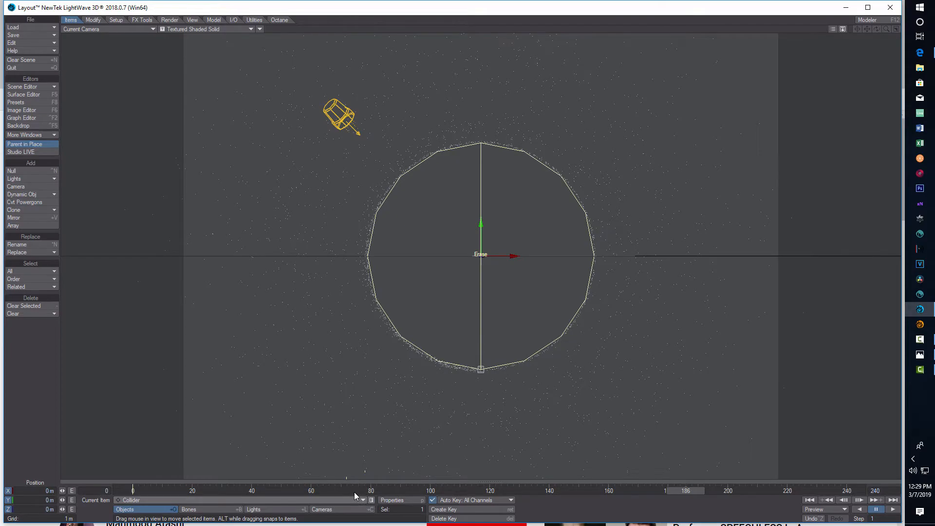
pyautogui.click(893, 510)
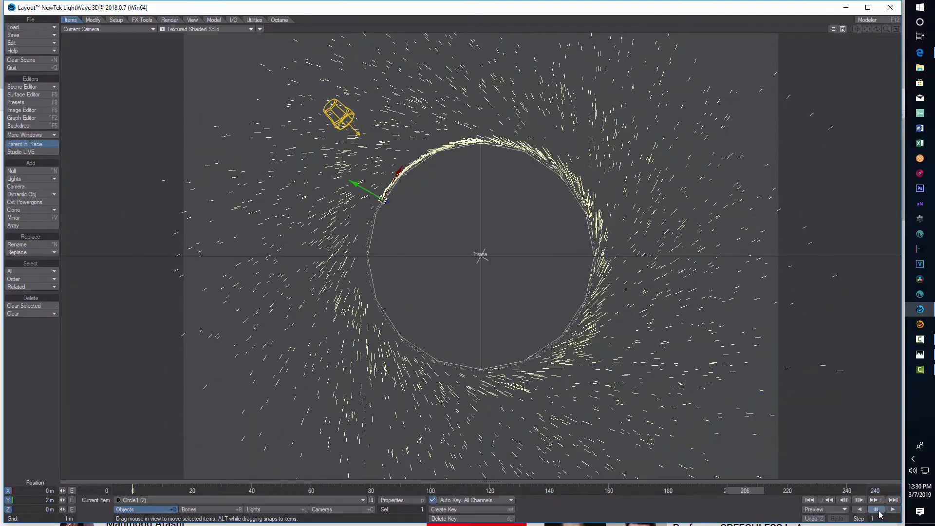
# - Delete the camera's keyframe at frame 86 and return to frame 0
pyautogui.moveTo(361, 491); pyautogui.dragTo(133, 491)
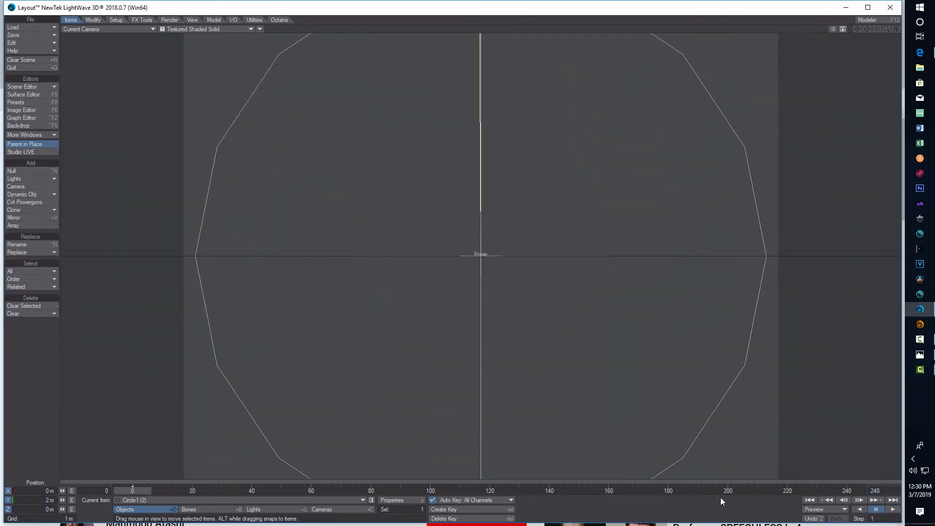
pyautogui.click(336, 510)
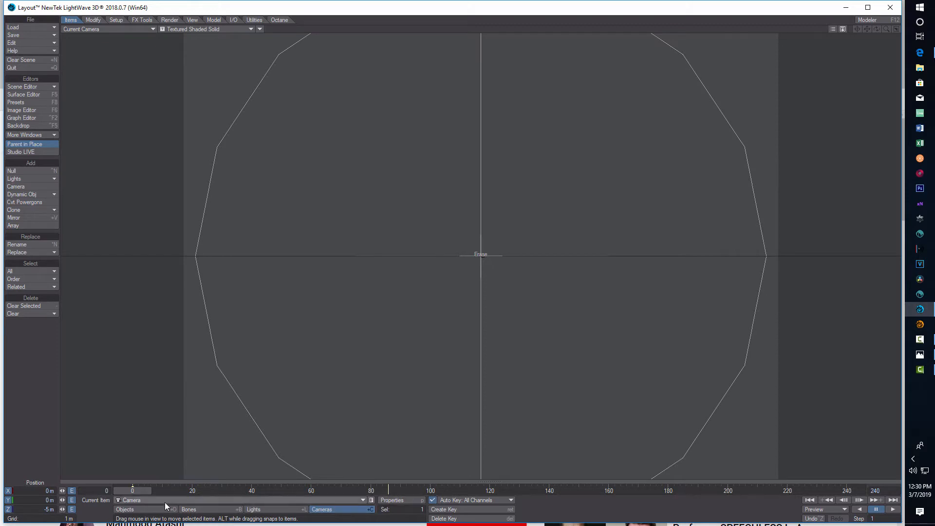
pyautogui.moveTo(132, 492); pyautogui.dragTo(390, 491)
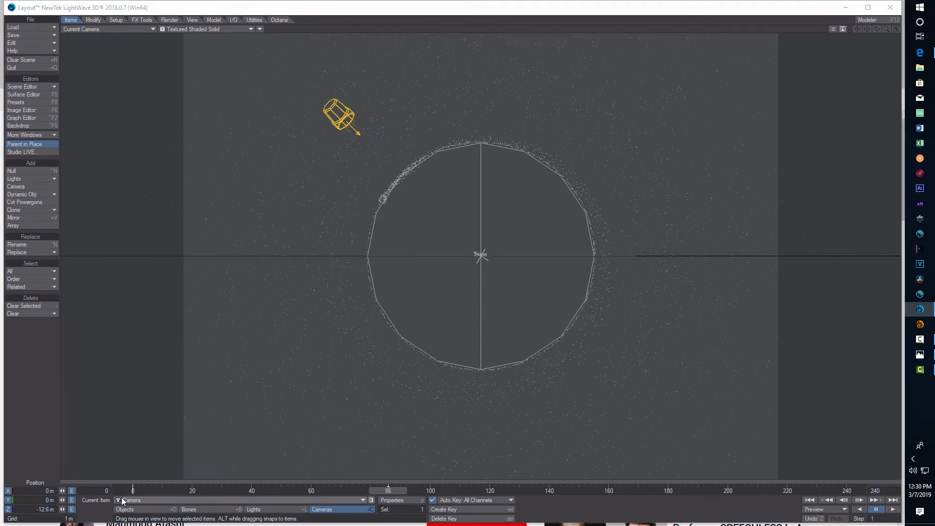
pyautogui.press('Delete')
pyautogui.click(327, 23)
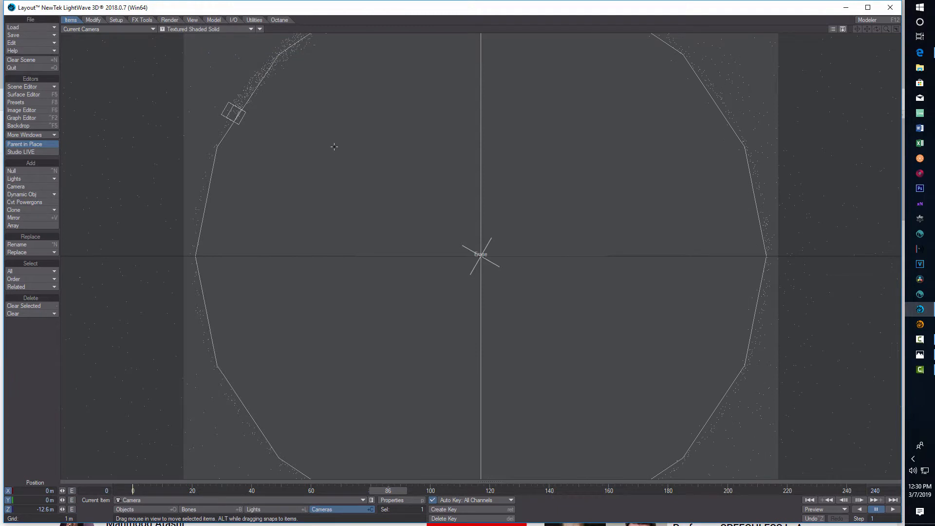
pyautogui.moveTo(388, 491); pyautogui.dragTo(132, 492)
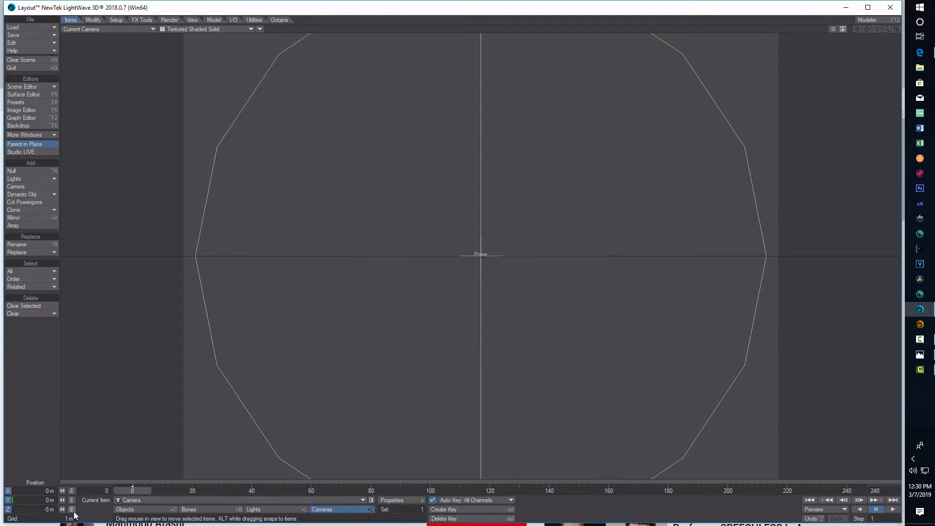
# - Move the camera back along Z to -11.72 m at frame 0 and play the animation to check the framing
pyautogui.moveTo(62, 509)
pyautogui.mouseDown()
pyautogui.moveTo(34, 510)
pyautogui.moveTo(53, 509)
pyautogui.mouseUp()
pyautogui.click(893, 509)
pyautogui.click(876, 509)
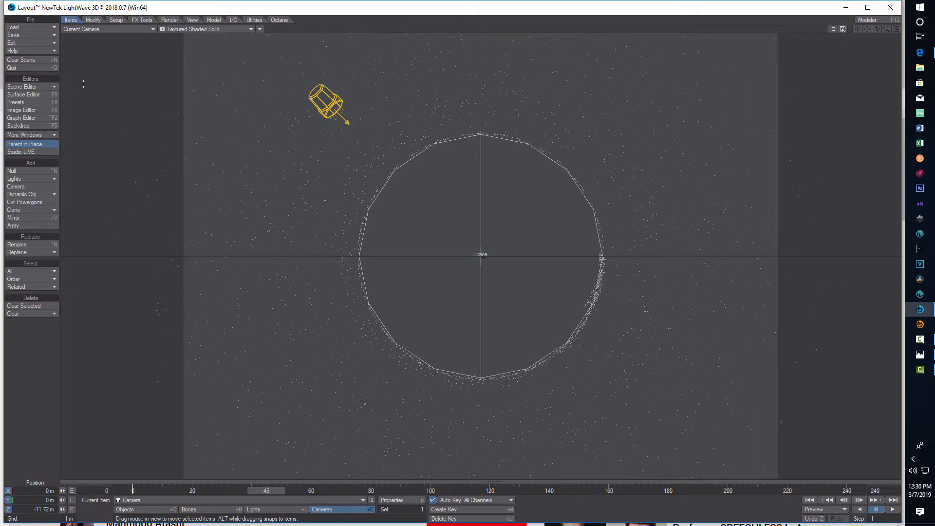
# - Switch the camera view to VPR rendering and turn off the gradient backdrop, leaving a black backdrop color
pyautogui.click(204, 29)
pyautogui.click(244, 83)
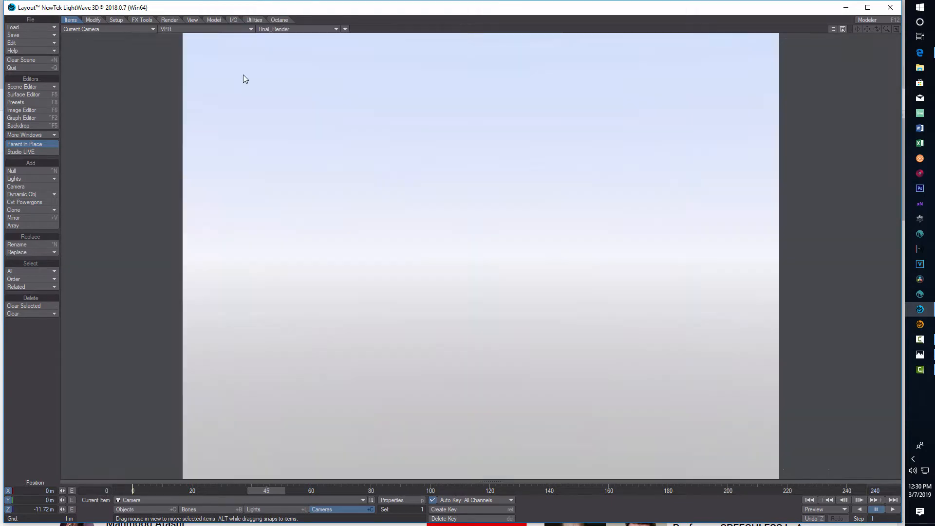
pyautogui.click(37, 125)
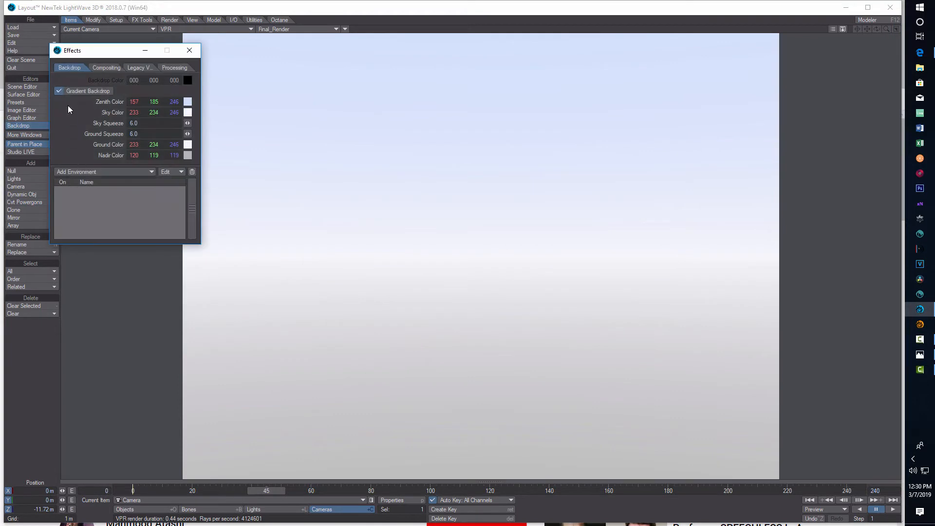
pyautogui.click(60, 91)
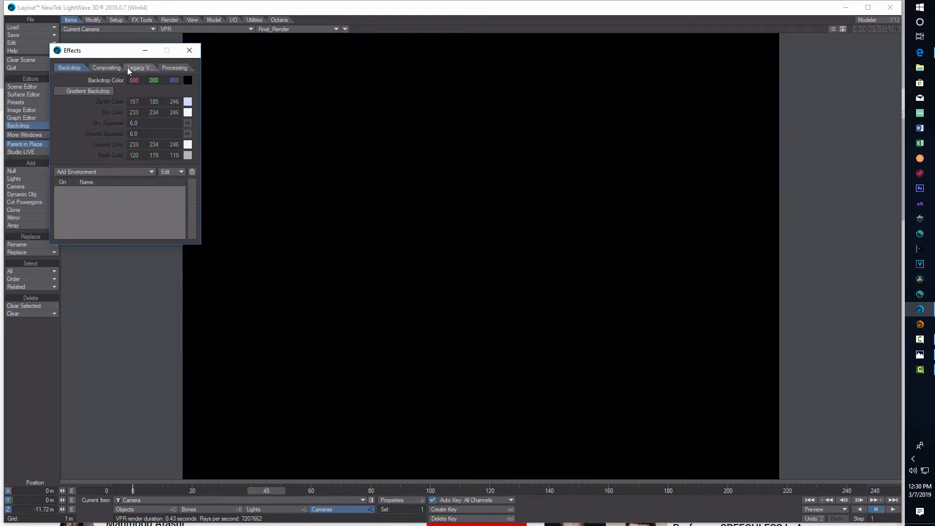
pyautogui.moveTo(129, 54); pyautogui.dragTo(224, 142)
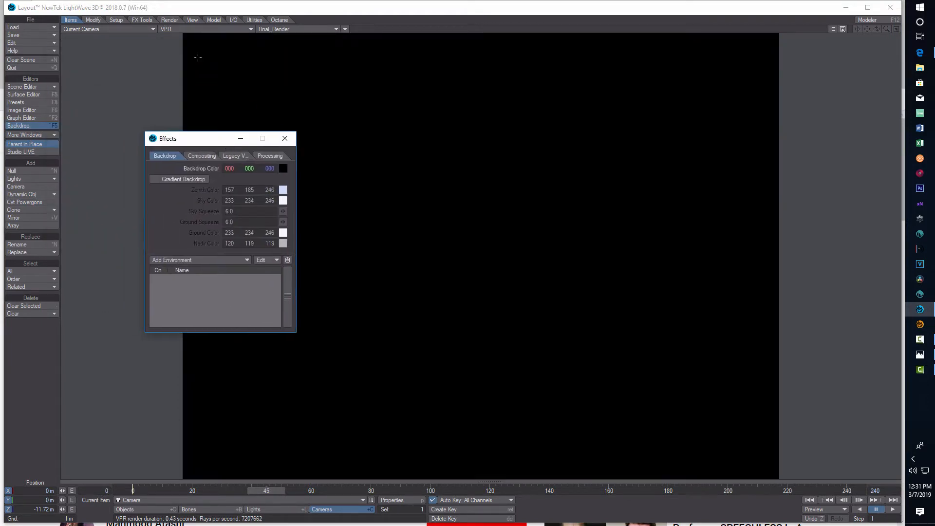
pyautogui.click(285, 138)
# - Enable Use Legacy Volumetrics in the volumetric render properties
pyautogui.click(170, 20)
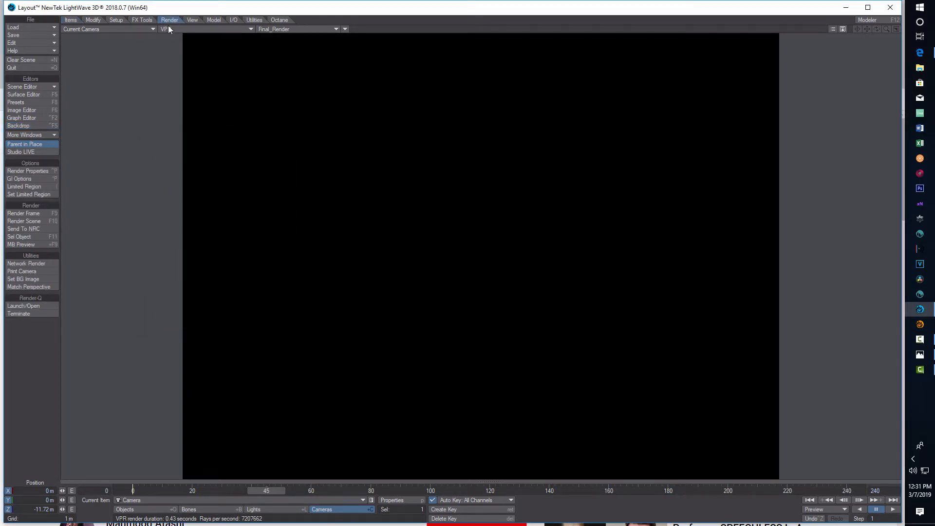
pyautogui.click(25, 170)
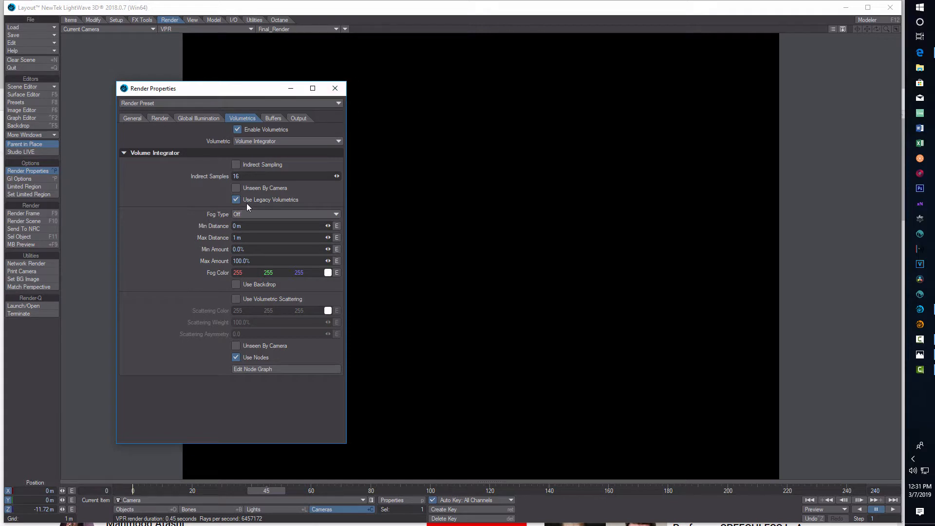
pyautogui.click(335, 89)
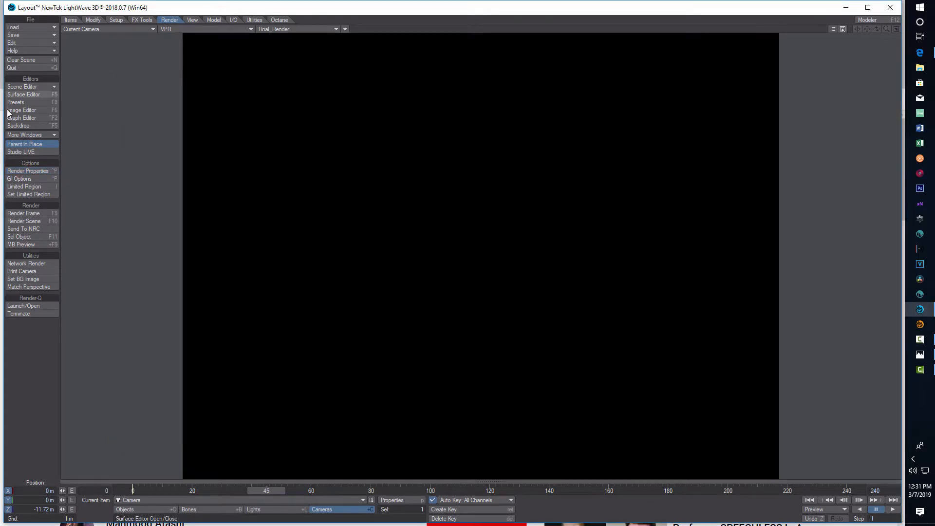
# - Add HyperVoxels as a legacy volumetric effect and open its settings, keeping the window clear of the render
pyautogui.click(32, 127)
pyautogui.click(242, 155)
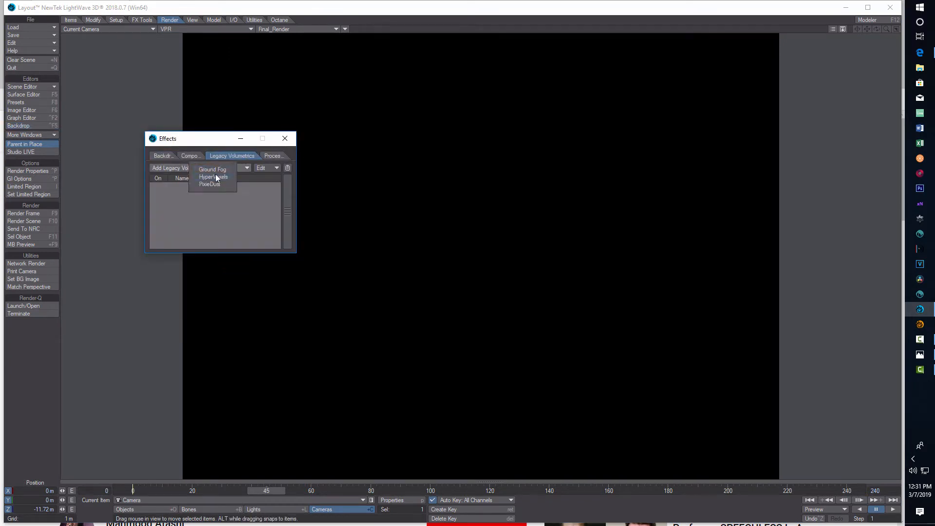
pyautogui.click(214, 177)
pyautogui.doubleClick(206, 186)
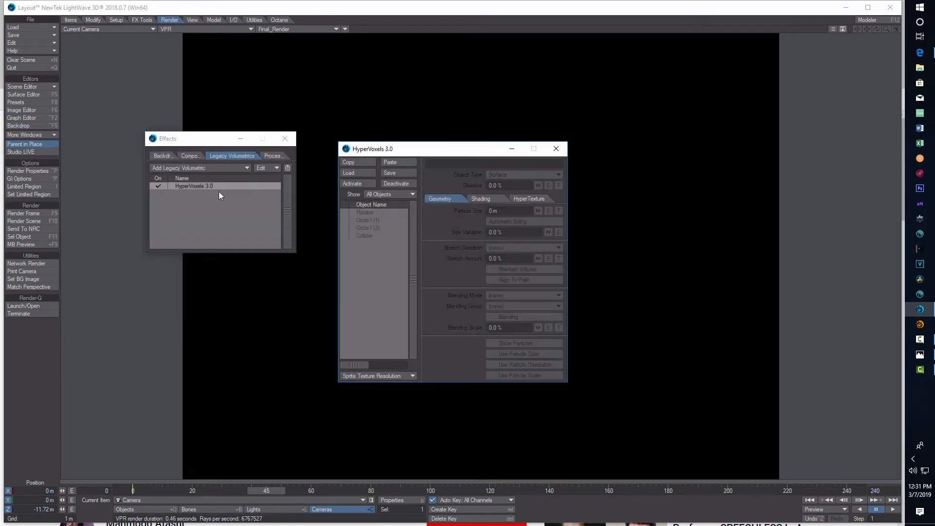
pyautogui.moveTo(397, 147); pyautogui.dragTo(154, 78)
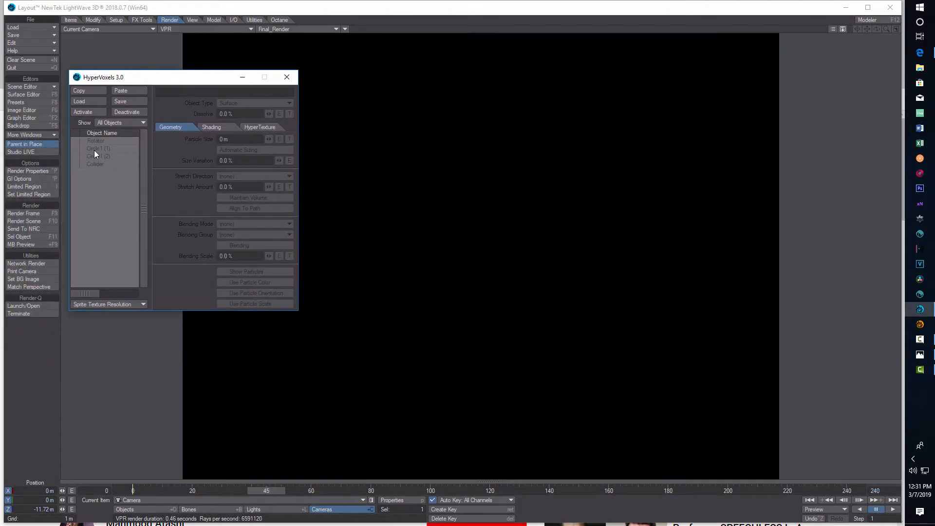
# - Activate HyperVoxels for Circle1 (1) and set its object type to Sprite
pyautogui.click(91, 149)
pyautogui.click(78, 111)
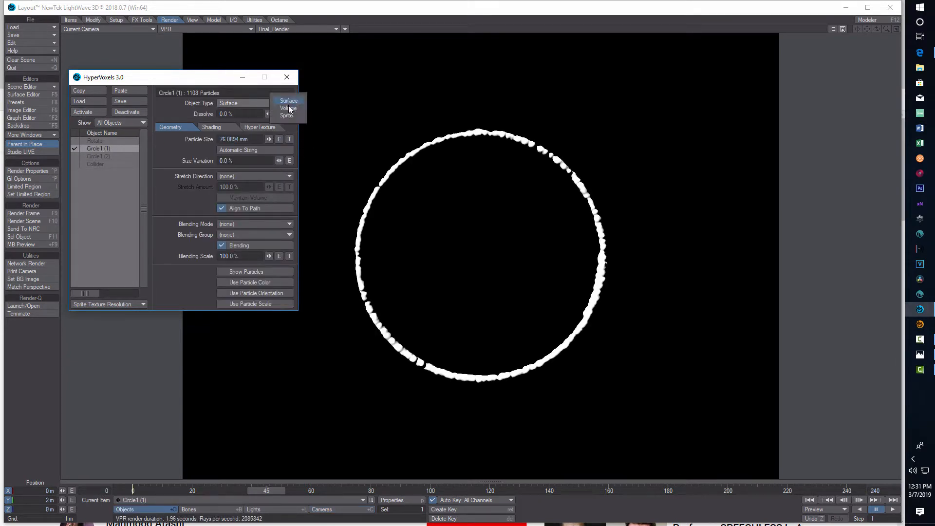
pyautogui.click(289, 115)
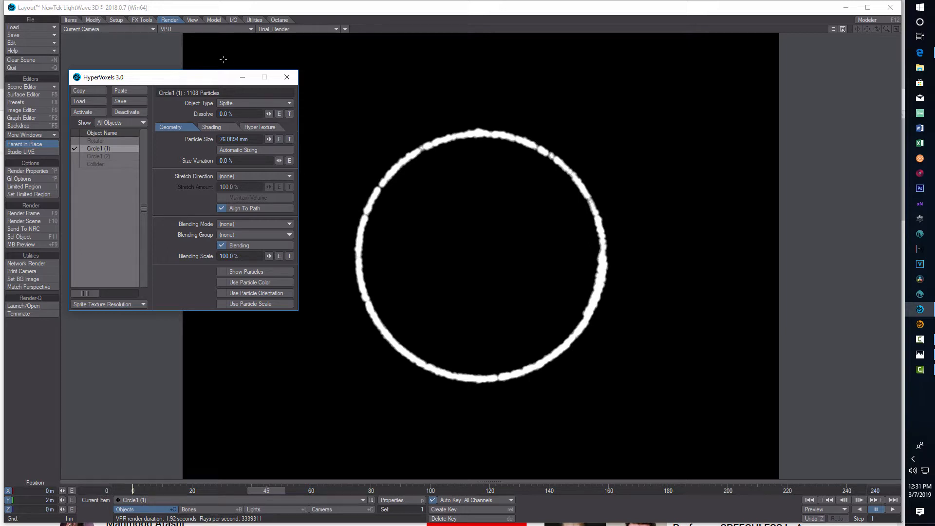
# - Set the Circle1 (1) HyperVoxels particle size to 80 mm and the size variation to 120%
pyautogui.moveTo(248, 140); pyautogui.dragTo(160, 142)
pyautogui.write('80')
pyautogui.press('Tab')
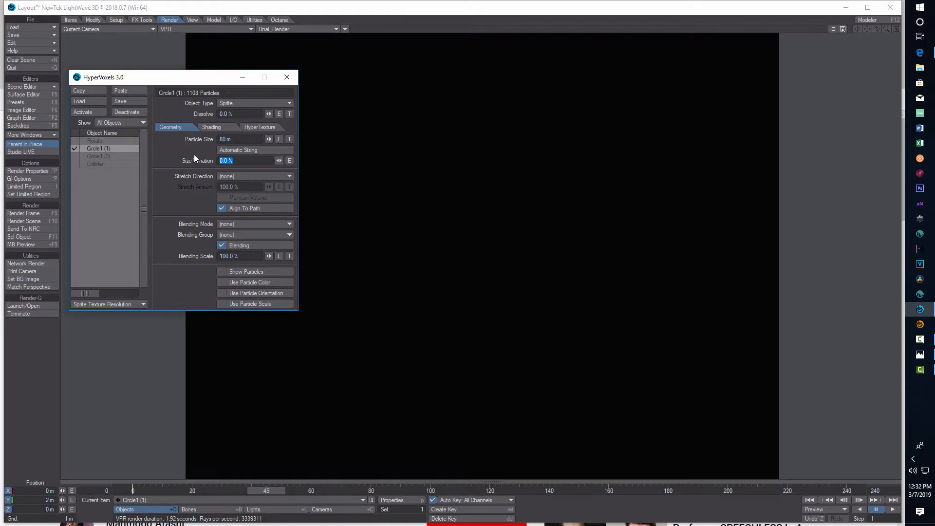
pyautogui.write('120')
pyautogui.press('Tab')
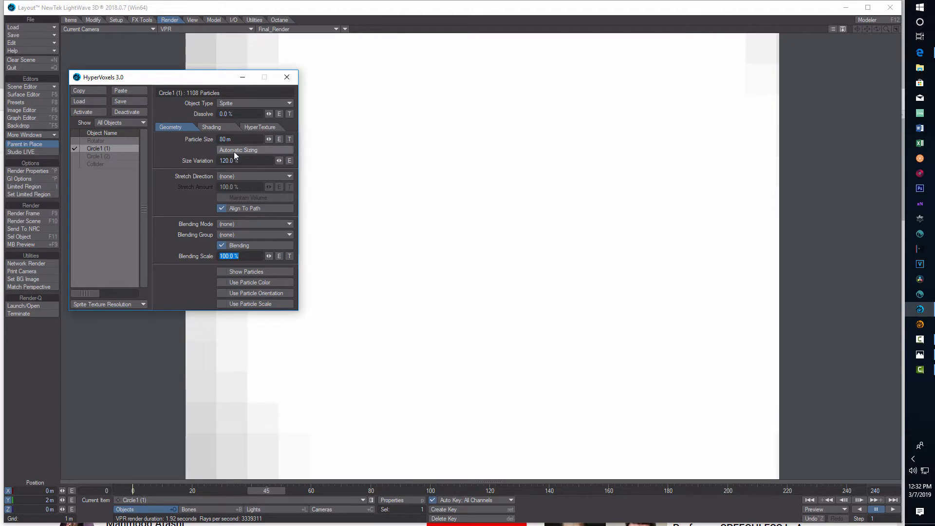
pyautogui.click(245, 138)
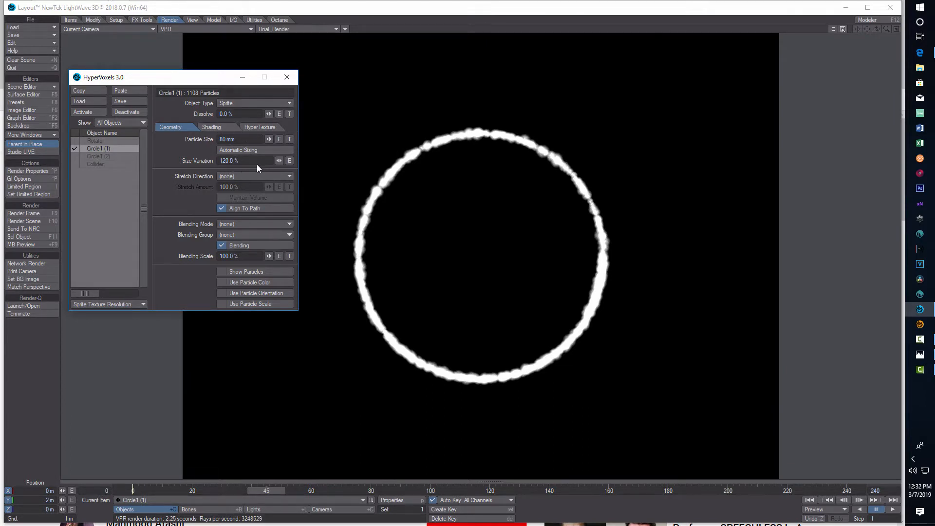
# - Set the Circle1 (1) sprite shading color to red (191, 0, 0) and its luminosity to 350%
pyautogui.click(214, 126)
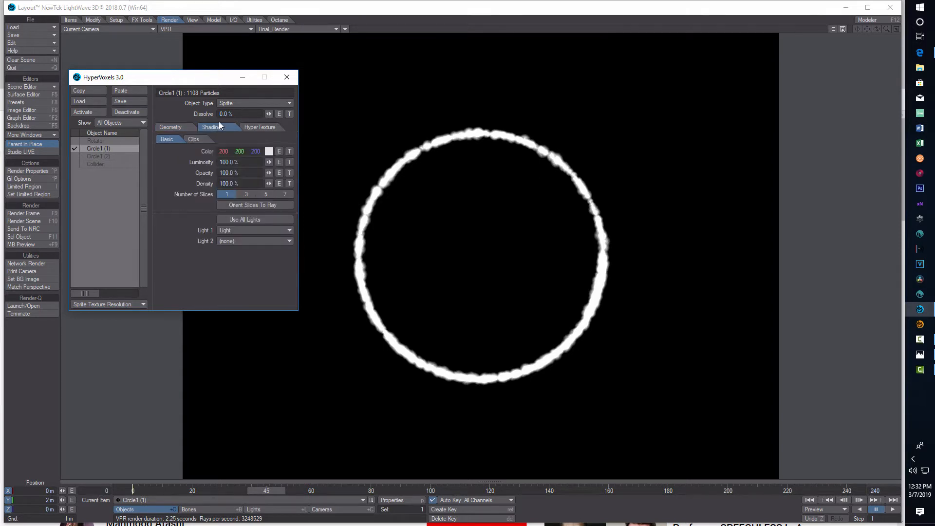
pyautogui.click(269, 154)
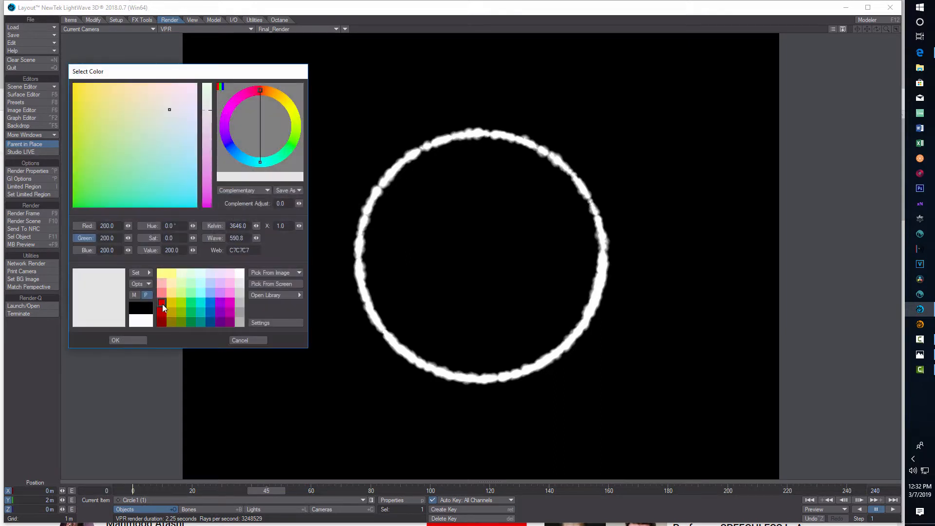
pyautogui.click(162, 304)
pyautogui.click(132, 341)
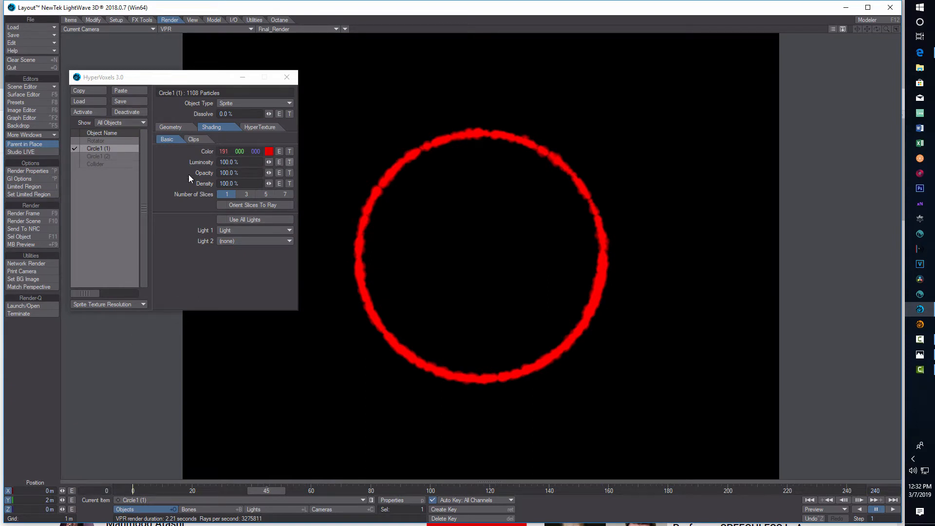
pyautogui.click(164, 166)
pyautogui.write('350')
pyautogui.press('Tab')
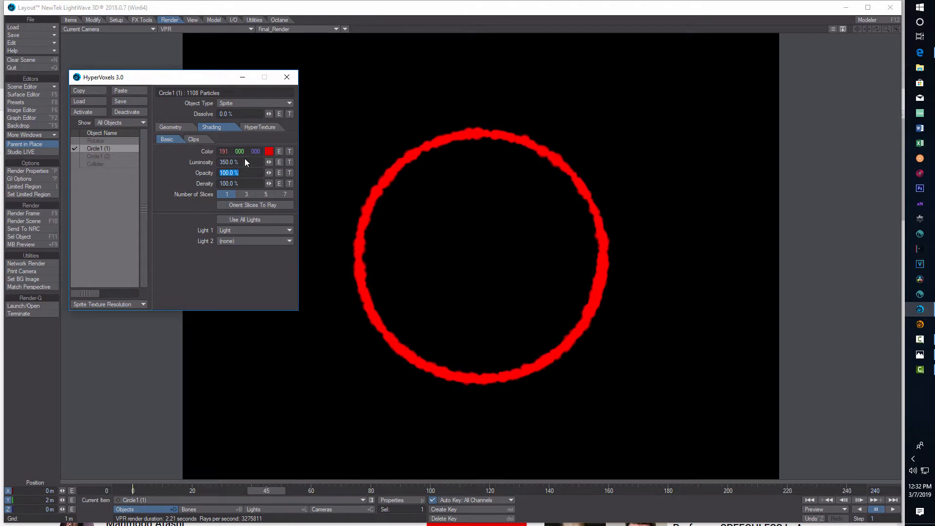
# - Add a Gradient texture to the luminosity with Relative Particle Age as its input parameter
pyautogui.click(290, 162)
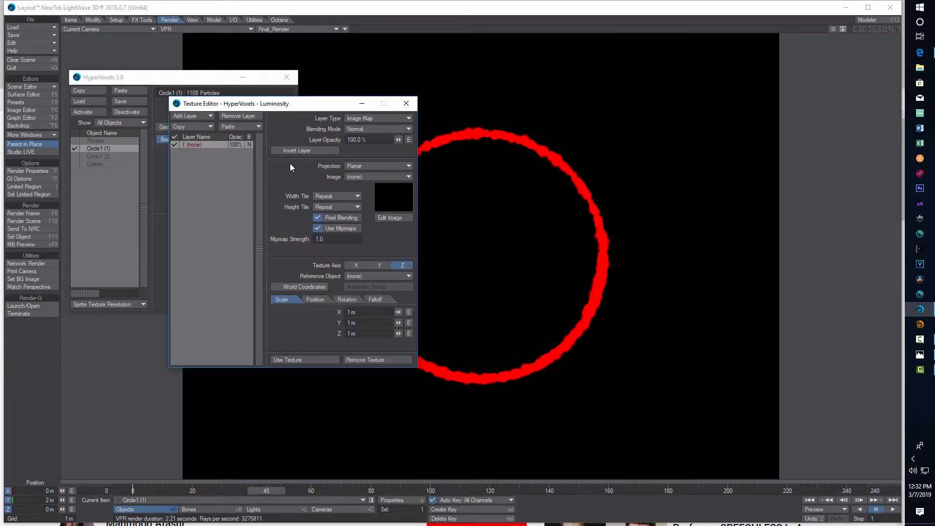
pyautogui.click(380, 118)
pyautogui.click(395, 133)
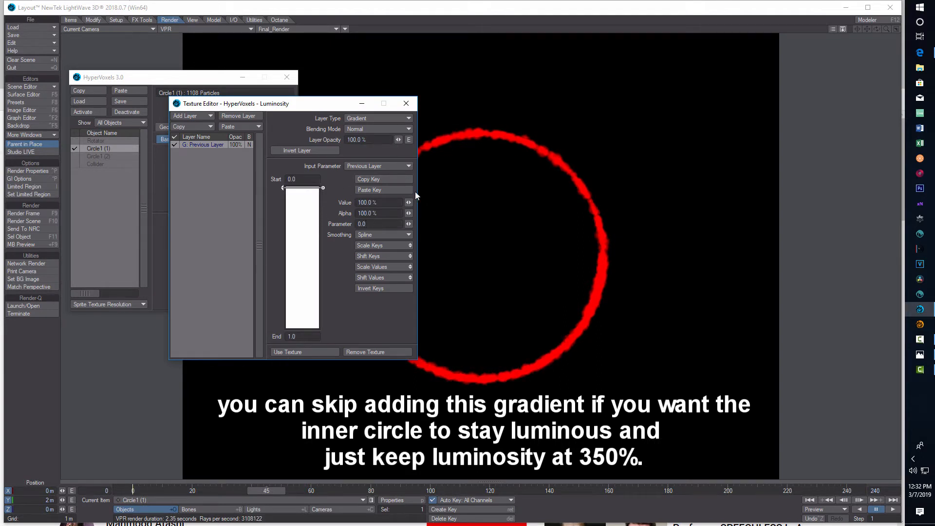
pyautogui.click(397, 167)
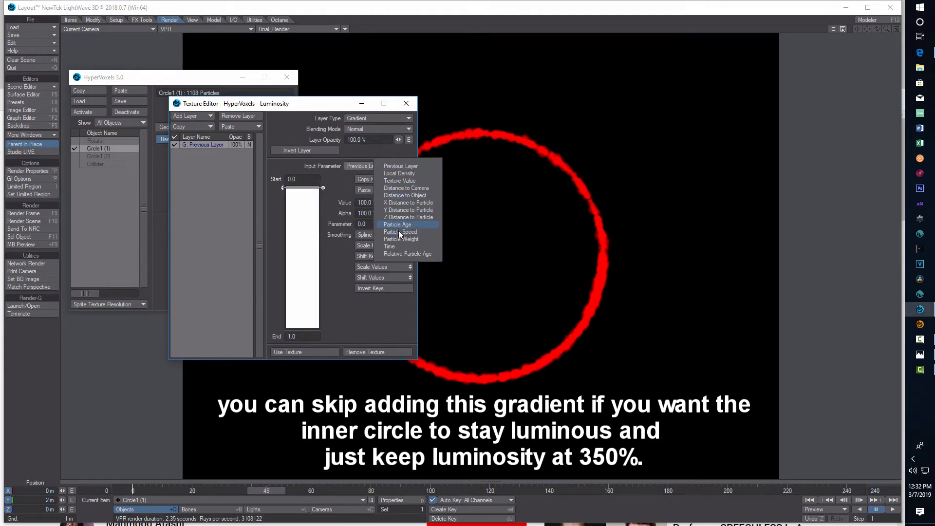
pyautogui.click(402, 254)
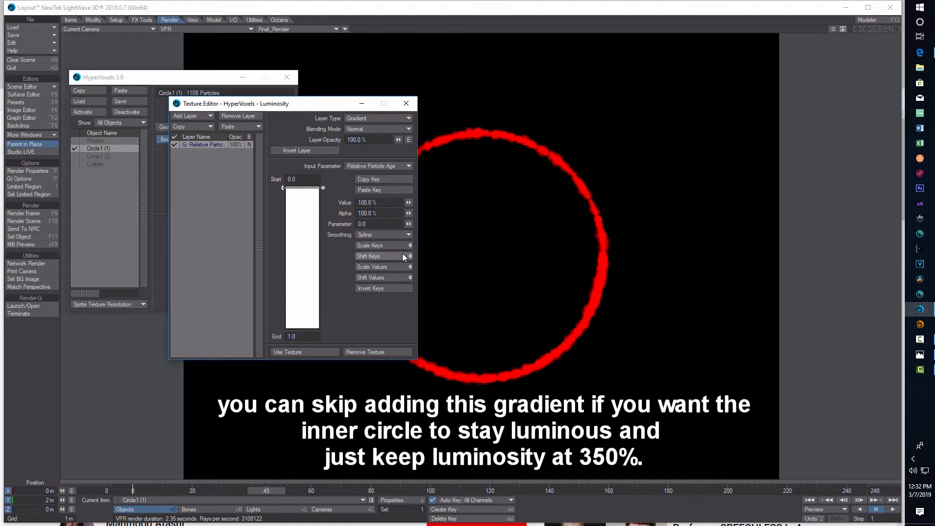
# - Add a key at the gradient's end, parameter 1.0, with a value of 0%, and close the texture editor
pyautogui.click(295, 328)
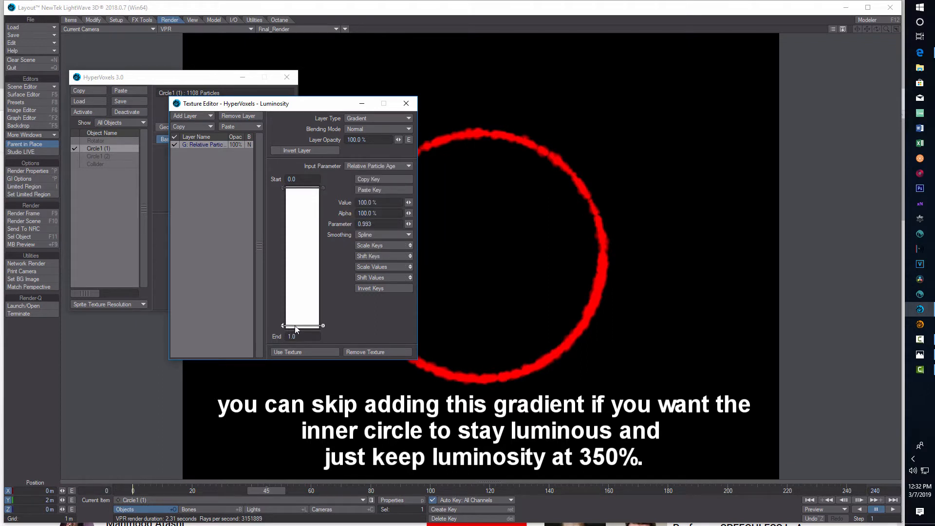
pyautogui.click(384, 202)
pyautogui.write('0')
pyautogui.press('Return')
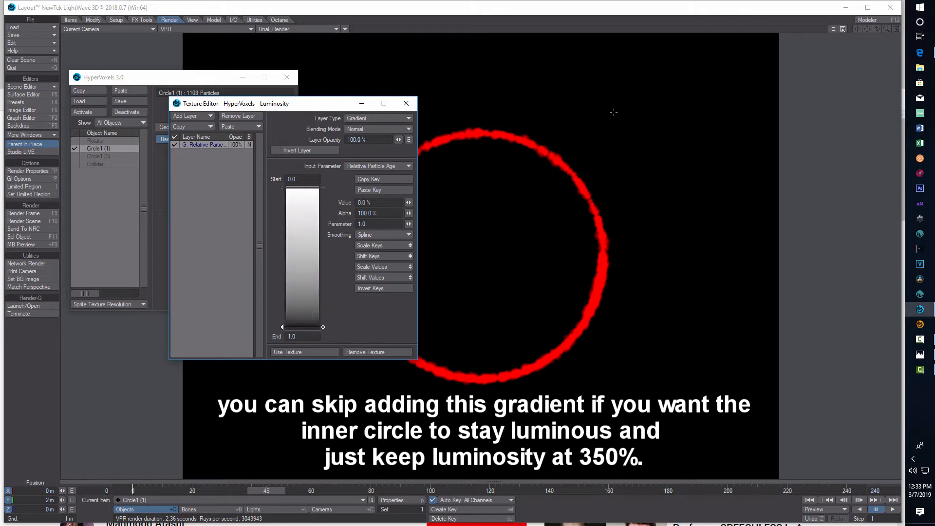
pyautogui.click(407, 104)
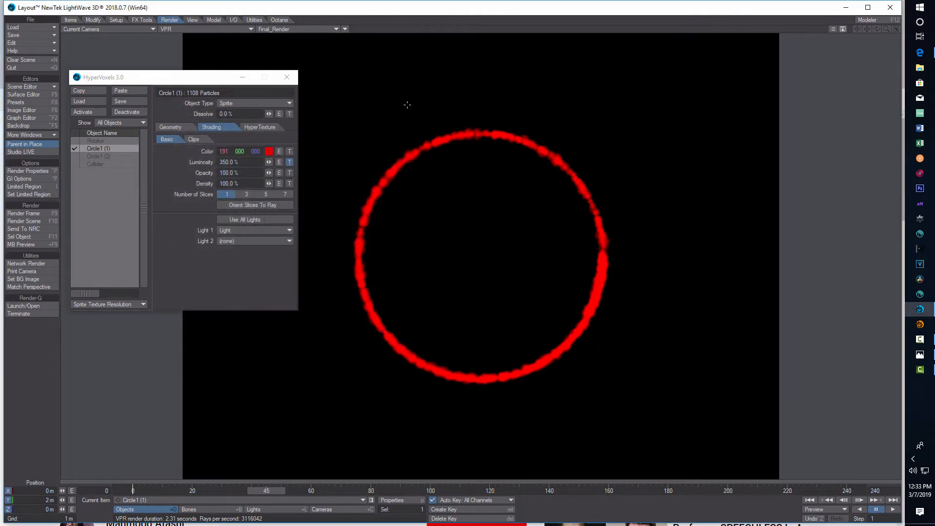
# - Play the animation in VPR to check the red particle ring, stopping at frame 103
pyautogui.click(894, 510)
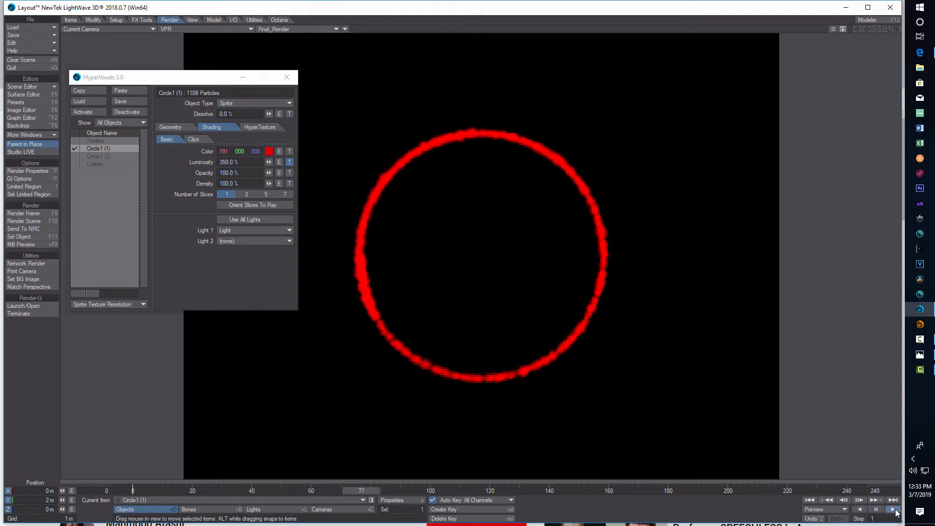
pyautogui.click(876, 510)
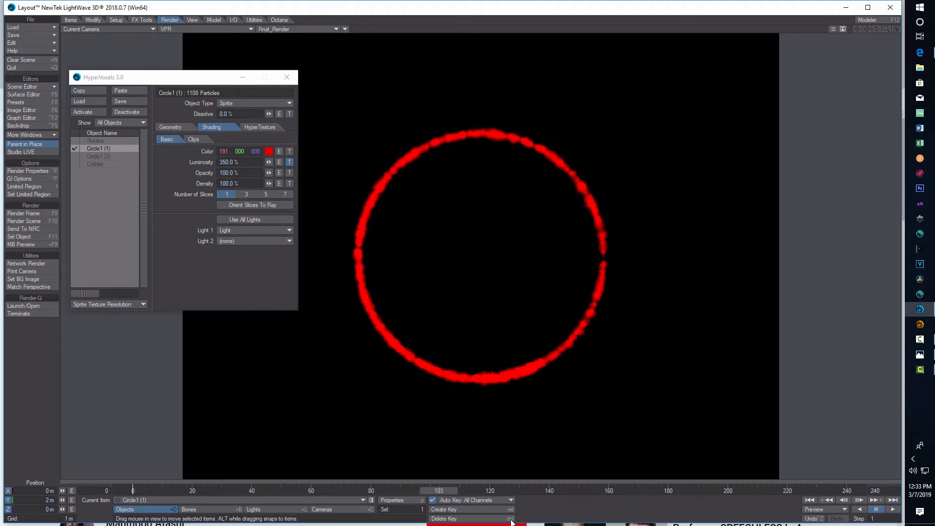
# - Lower the distant light's intensity to 1.83 lx and close its properties
pyautogui.click(258, 510)
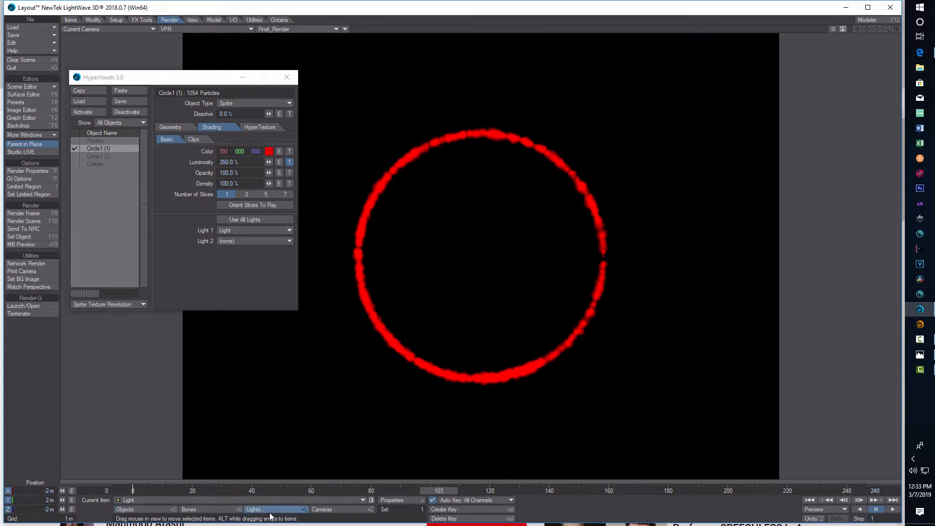
pyautogui.click(392, 501)
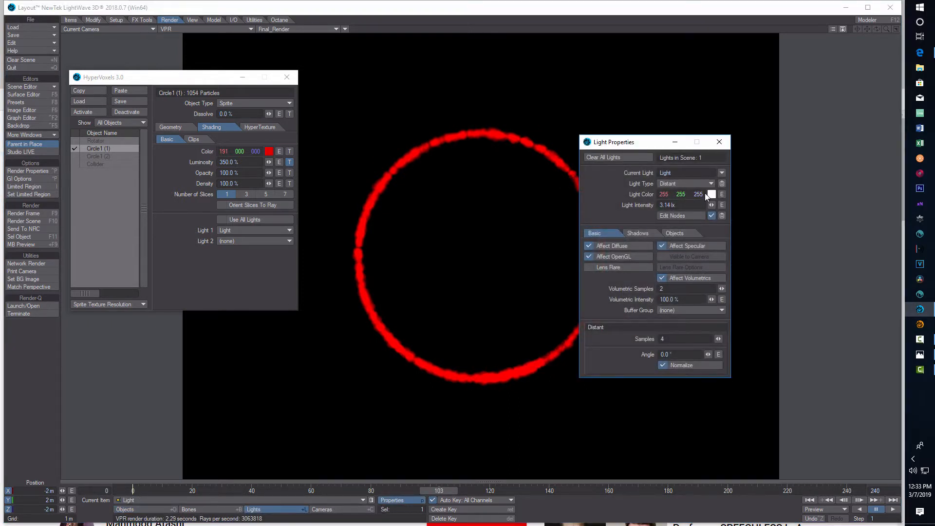
pyautogui.moveTo(712, 205)
pyautogui.mouseDown()
pyautogui.moveTo(673, 205)
pyautogui.moveTo(709, 205)
pyautogui.mouseUp()
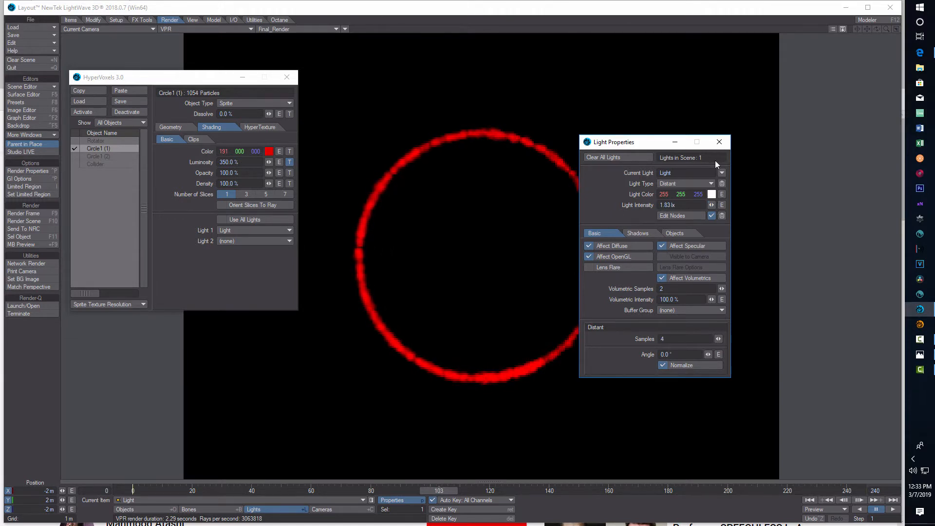
pyautogui.click(719, 142)
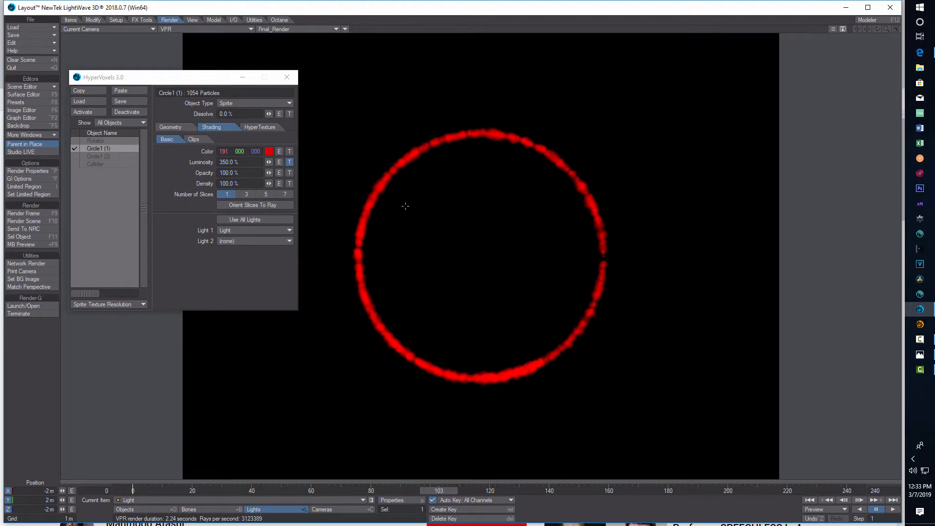
# - Choose the Veins hypertexture for the Circle1 (1) sprites and set its texture amplitude to 400%
pyautogui.click(285, 128)
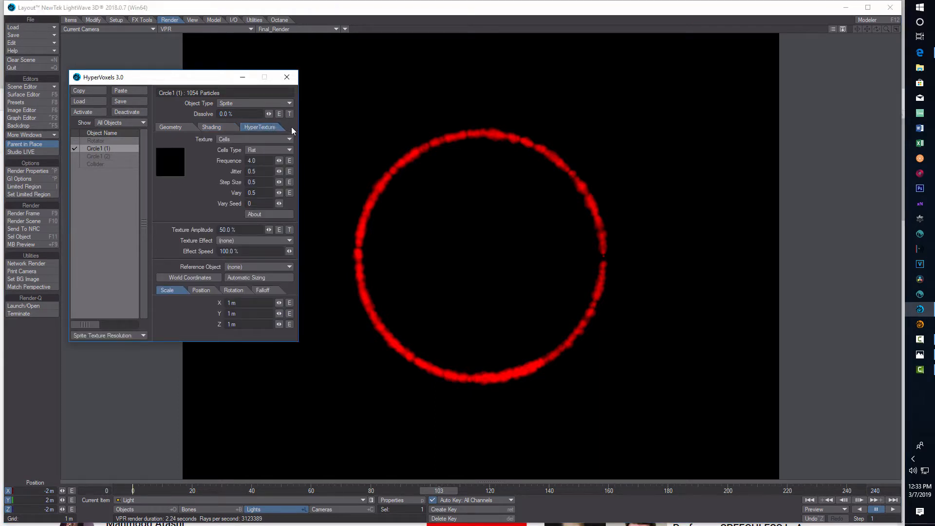
pyautogui.click(282, 139)
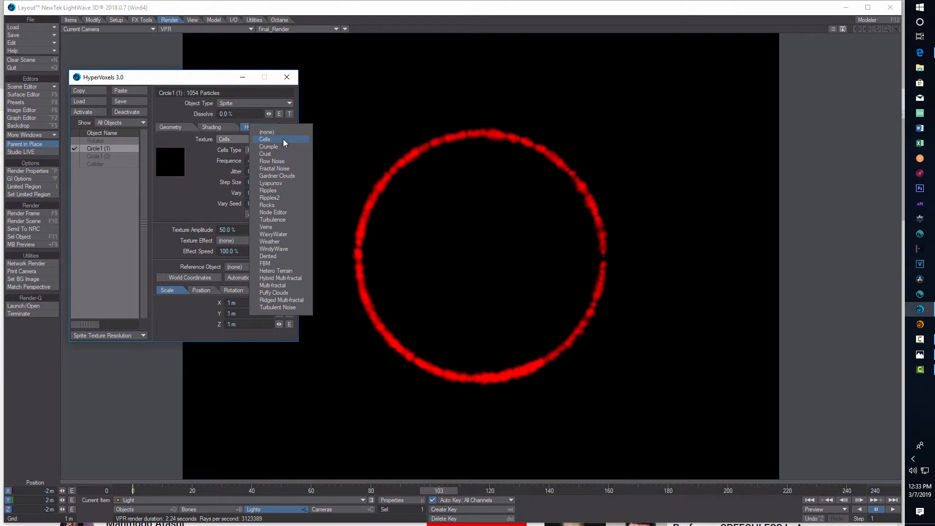
pyautogui.click(267, 227)
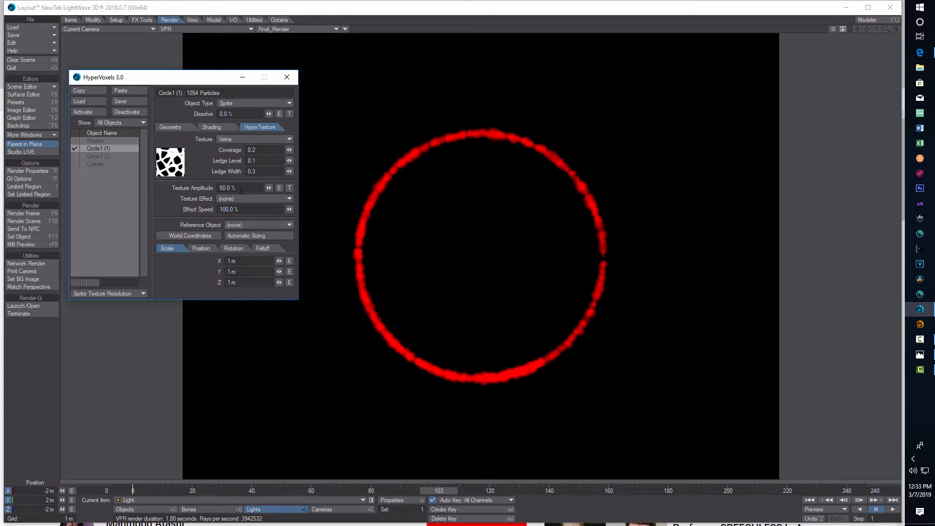
pyautogui.moveTo(239, 190); pyautogui.dragTo(168, 189)
pyautogui.write('400')
pyautogui.press('Return')
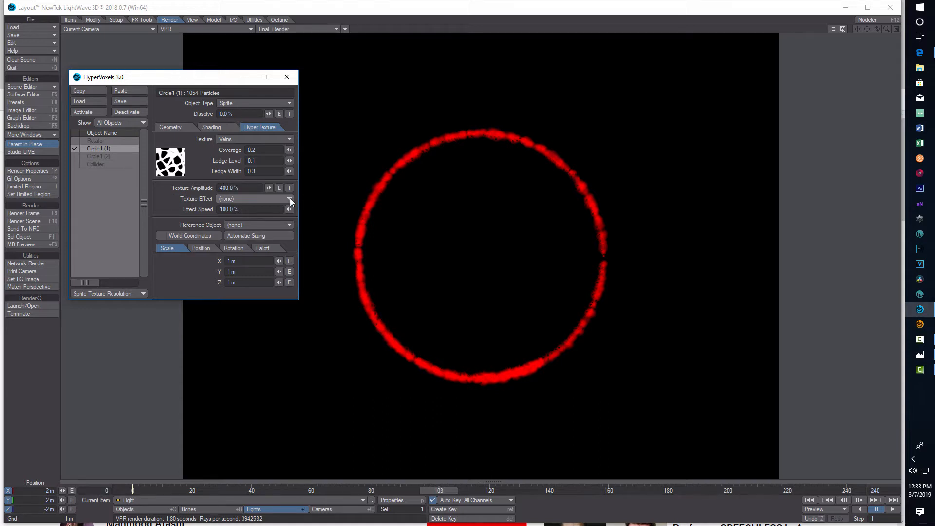
# - Set the Veins texture effect to Velocity Translate and its scale to 3 m on X, Y and Z
pyautogui.click(290, 201)
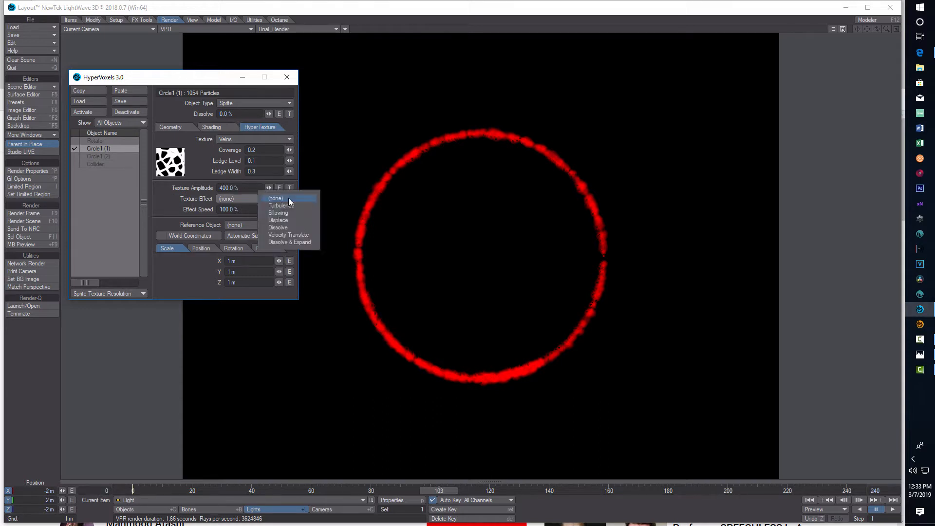
pyautogui.click(292, 235)
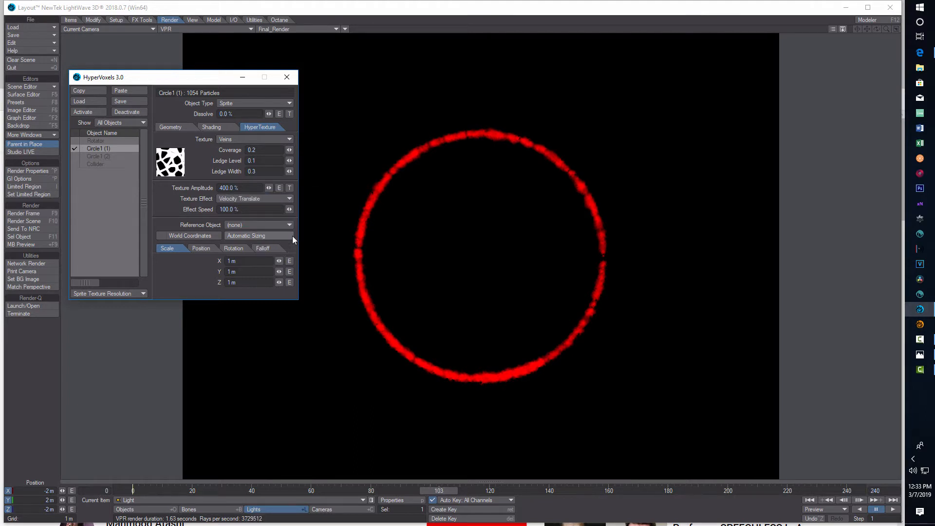
pyautogui.click(246, 262)
pyautogui.write('33')
pyautogui.click(244, 283)
pyautogui.write('3')
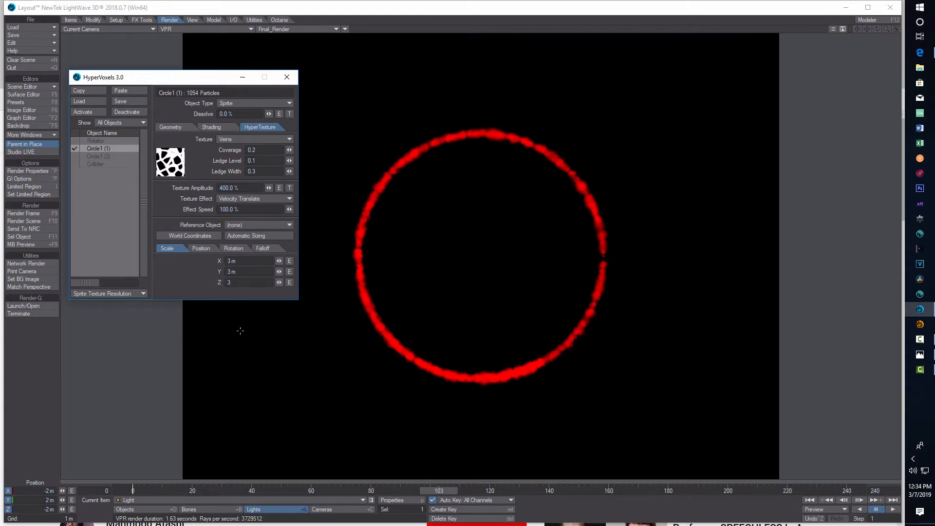
pyautogui.click(240, 331)
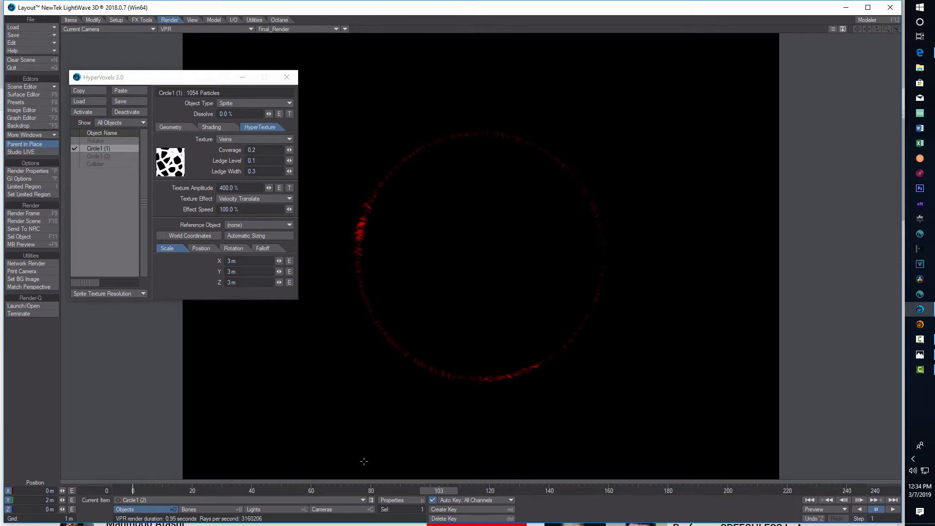
# - Raise the distant light's intensity to 9.585 lx and play the animation to check the ring, stopping at frame 84
pyautogui.click(272, 510)
pyautogui.click(380, 502)
pyautogui.moveTo(712, 205); pyautogui.dragTo(732, 206)
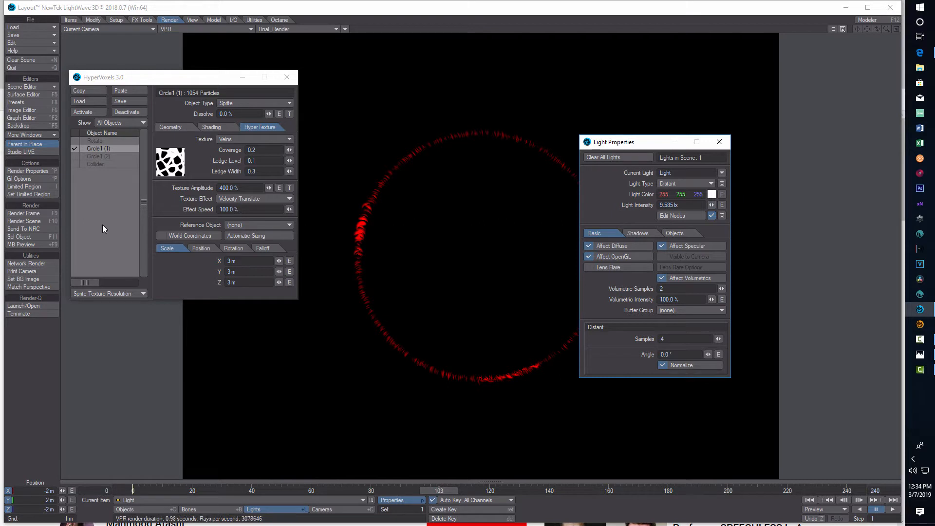
pyautogui.click(720, 142)
pyautogui.click(893, 510)
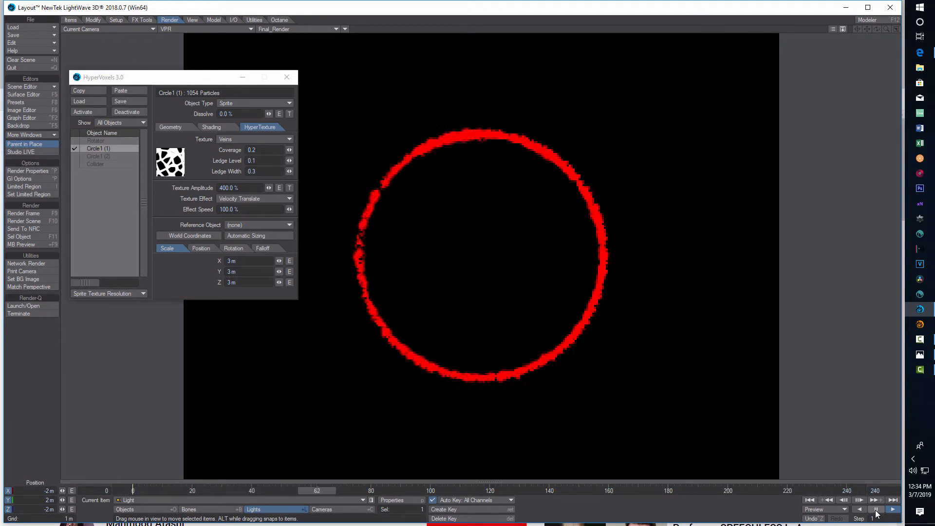
pyautogui.click(877, 510)
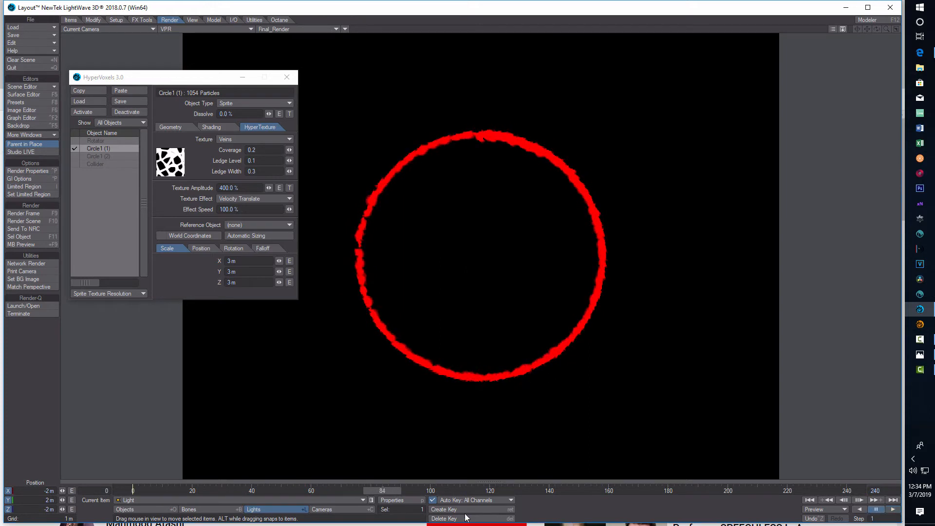
# - Lower the distant light's intensity and play the animation to check the ring, stopping at frame 191
pyautogui.click(392, 501)
pyautogui.moveTo(712, 206); pyautogui.dragTo(697, 206)
pyautogui.click(720, 142)
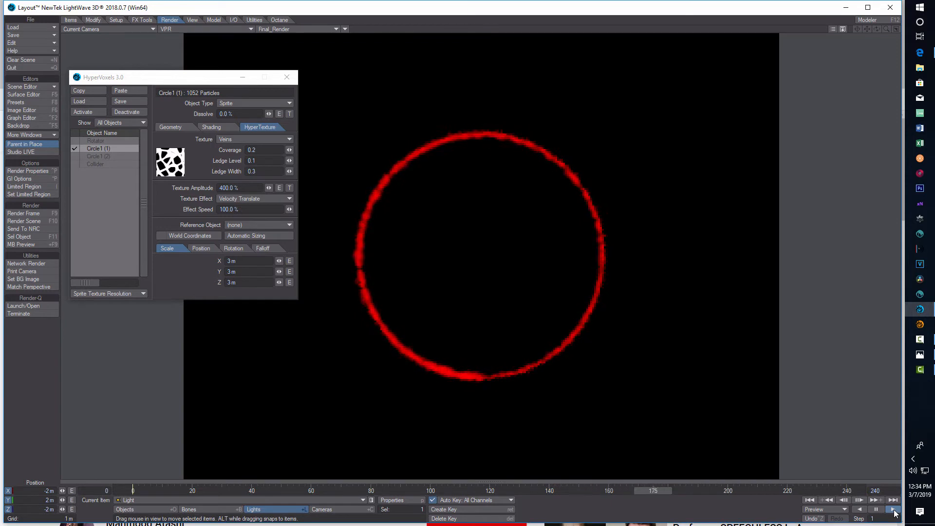
pyautogui.click(877, 510)
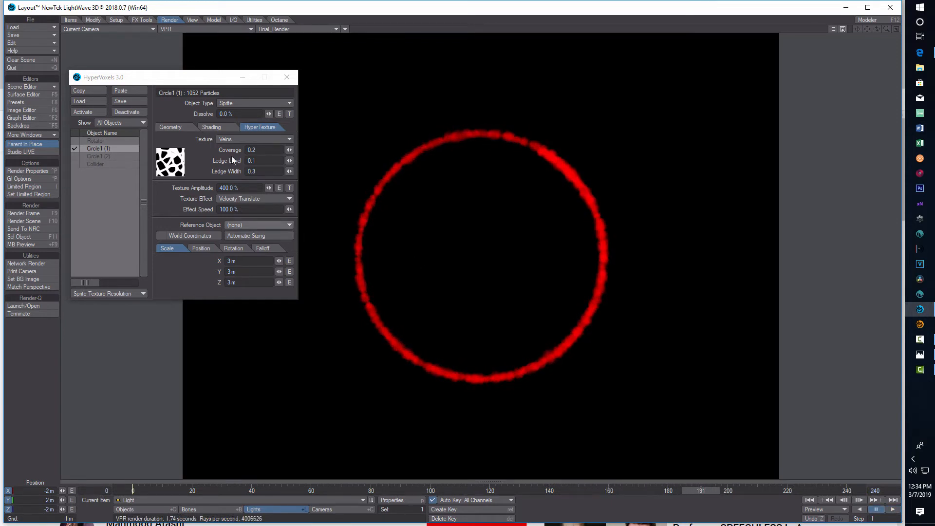
# - Activate HyperVoxels for Circle1 (2) and set its object type to Sprite
pyautogui.click(104, 154)
pyautogui.click(90, 112)
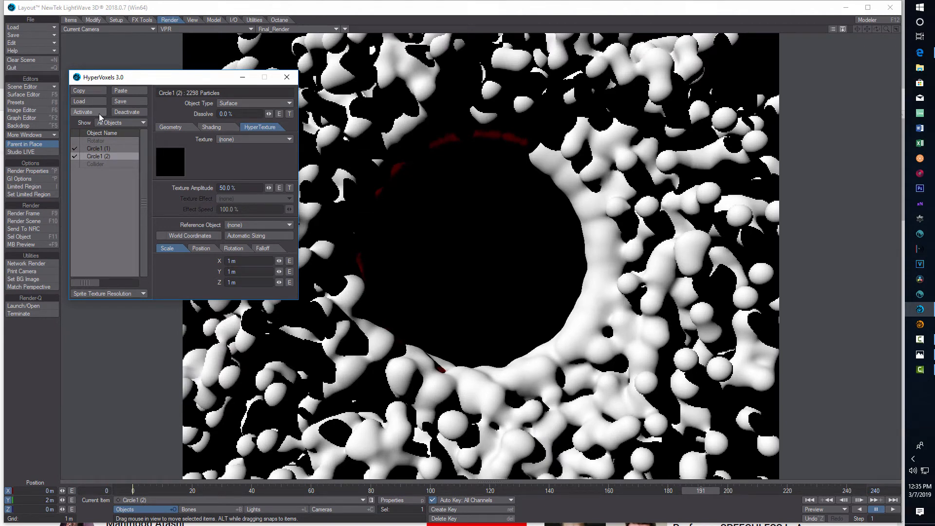
pyautogui.click(291, 104)
pyautogui.click(290, 119)
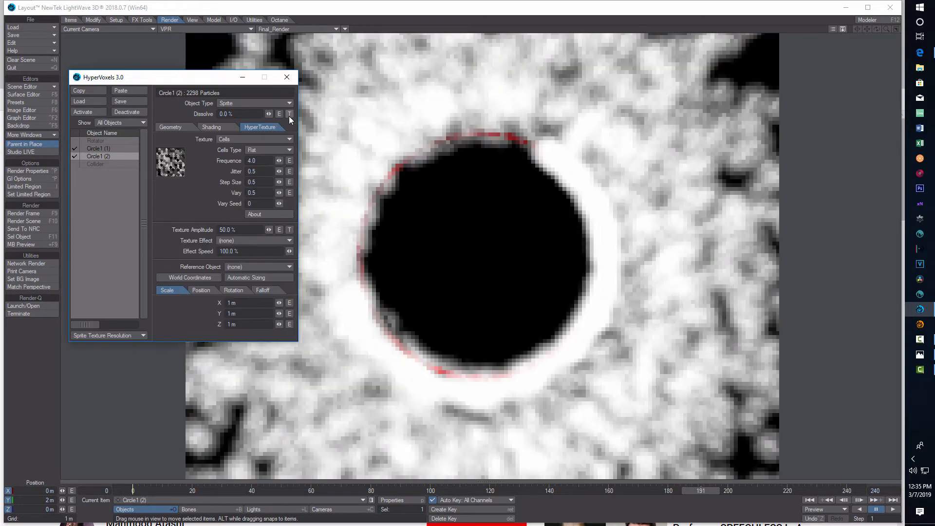
# - Set the Circle1 (2) particle size to 5 mm, size variation to 100% and stretch direction to Velocity
pyautogui.click(162, 127)
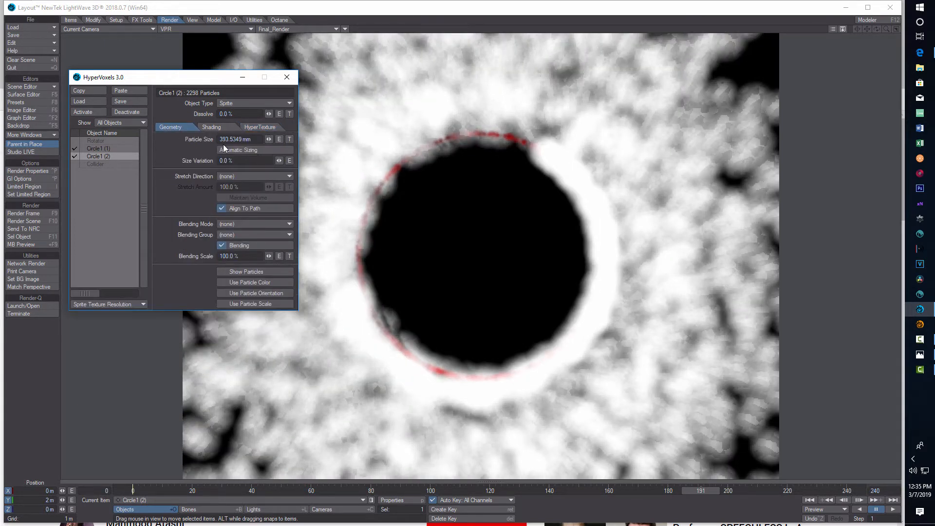
pyautogui.click(255, 141)
pyautogui.write('5')
pyautogui.press('Tab')
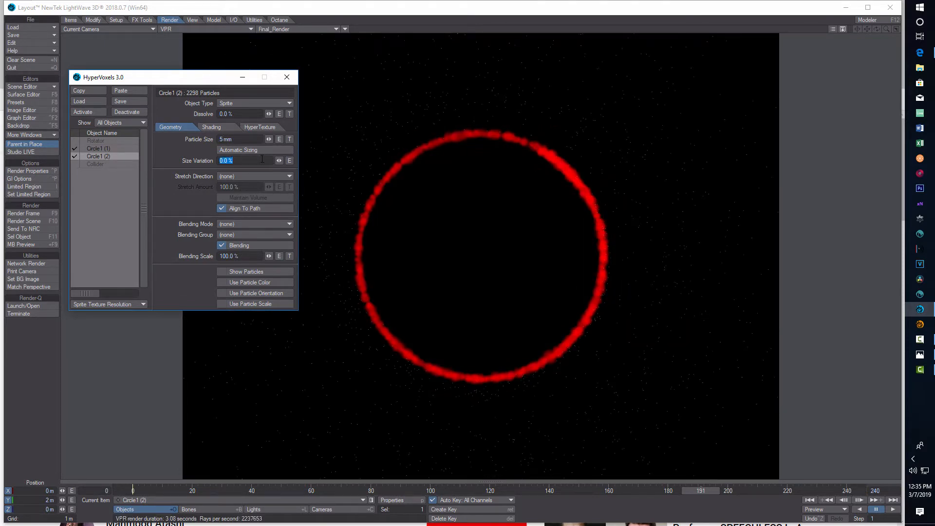
pyautogui.write('100')
pyautogui.press('Return')
pyautogui.click(290, 177)
pyautogui.click(298, 207)
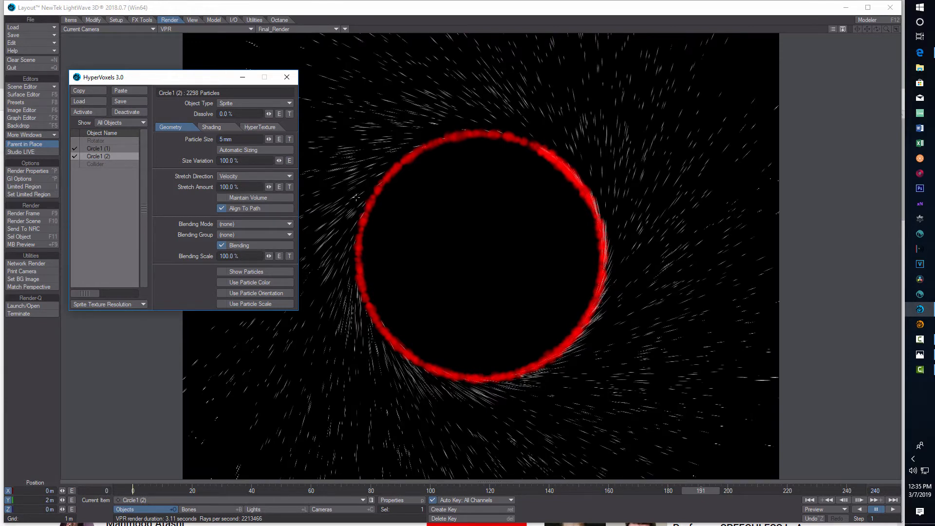
# - Set the Circle1 (2) sprite shading color to dark red (127, 0, 0)
pyautogui.click(213, 126)
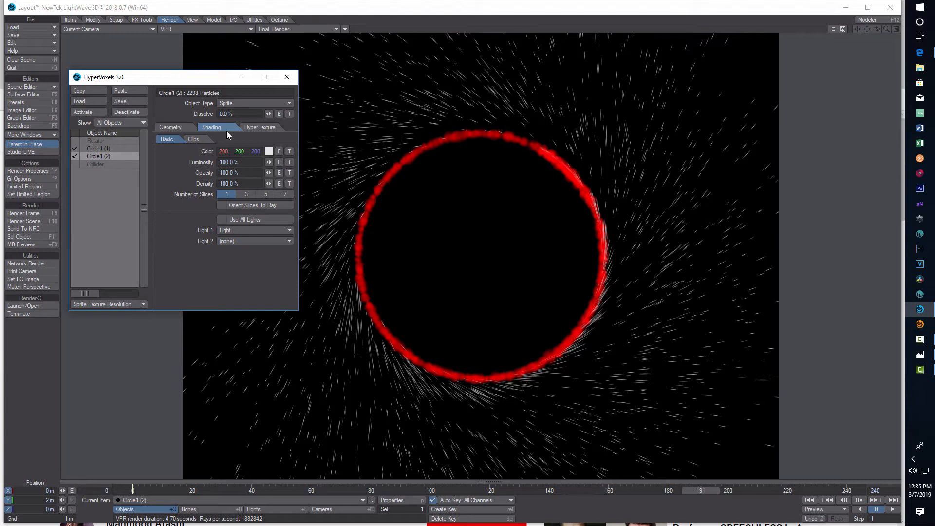
pyautogui.click(269, 152)
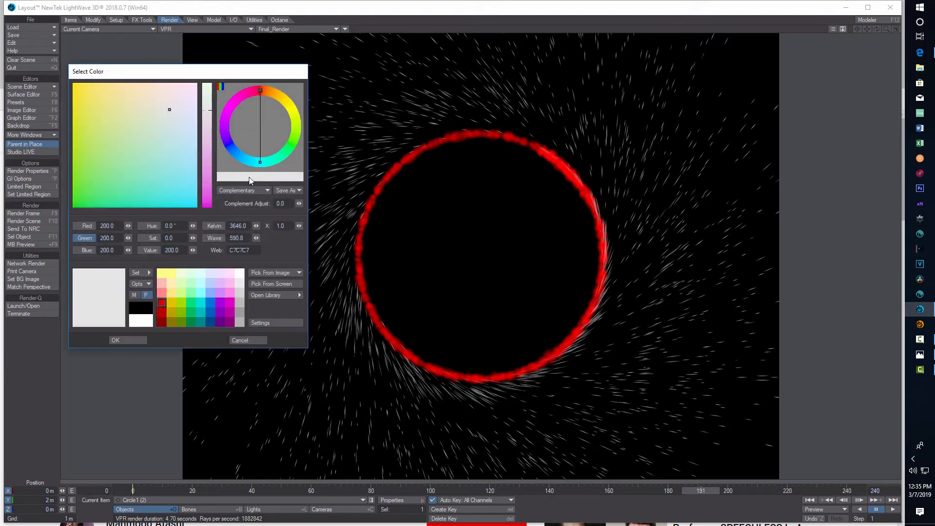
pyautogui.click(162, 313)
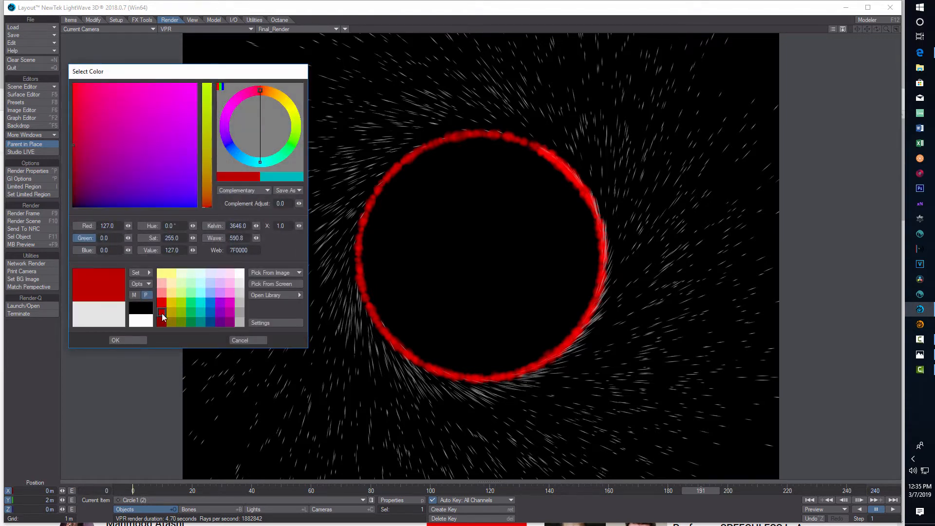
pyautogui.click(140, 339)
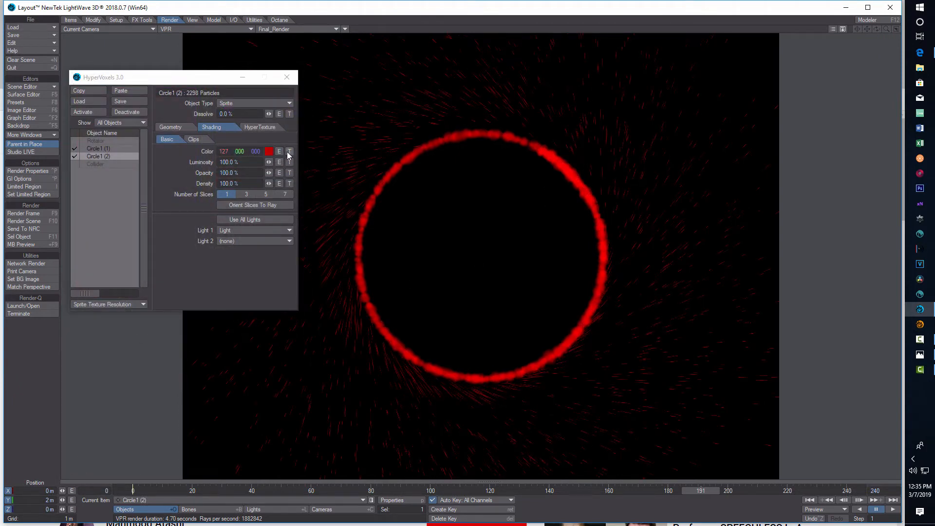
# - Add a Gradient texture to the Circle1 (2) color and set its start key to red (214, 0, 0)
pyautogui.click(289, 153)
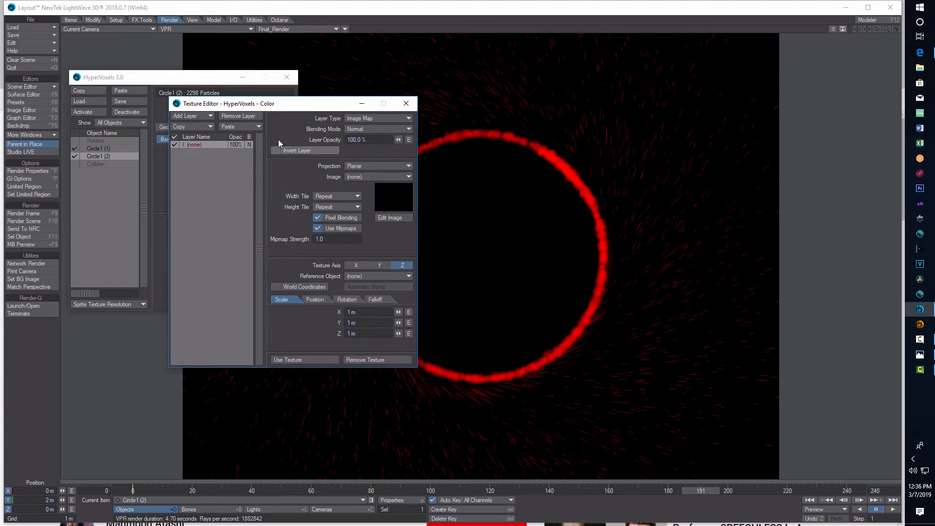
pyautogui.click(385, 118)
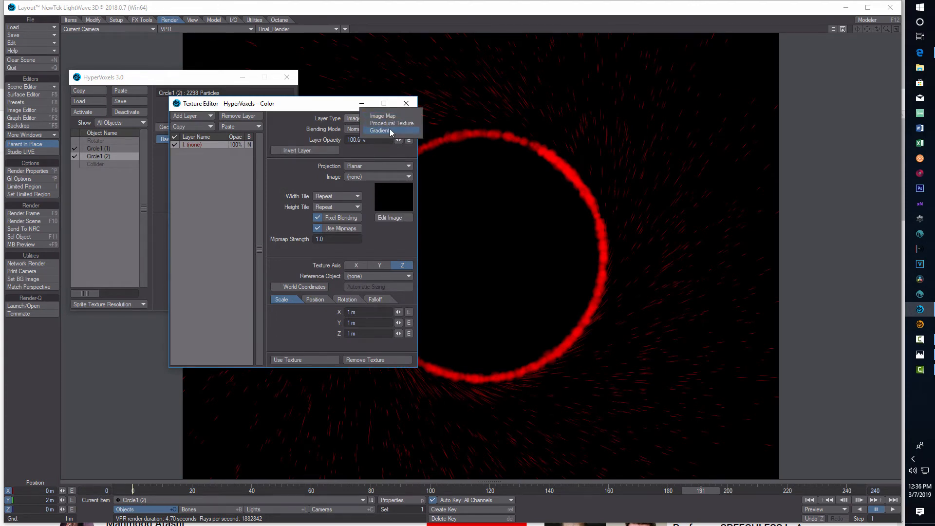
pyautogui.click(389, 129)
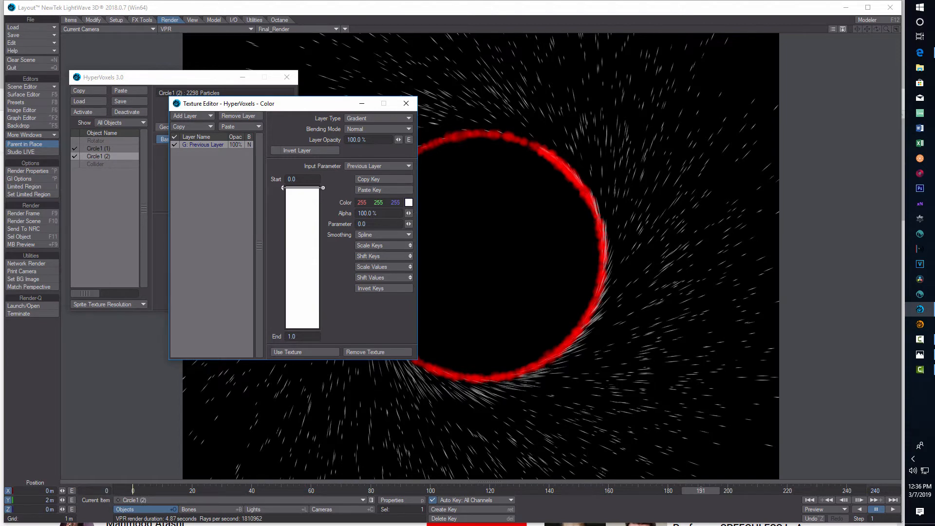
pyautogui.click(408, 203)
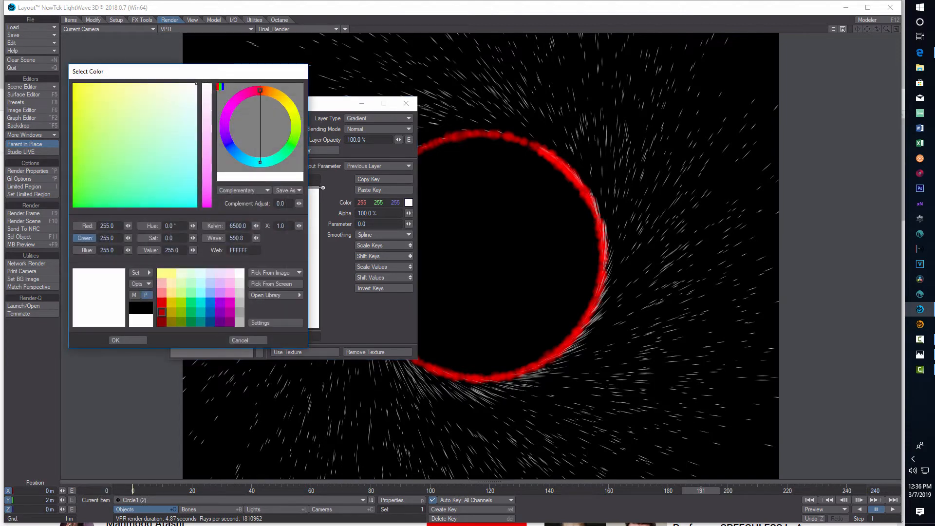
pyautogui.click(162, 302)
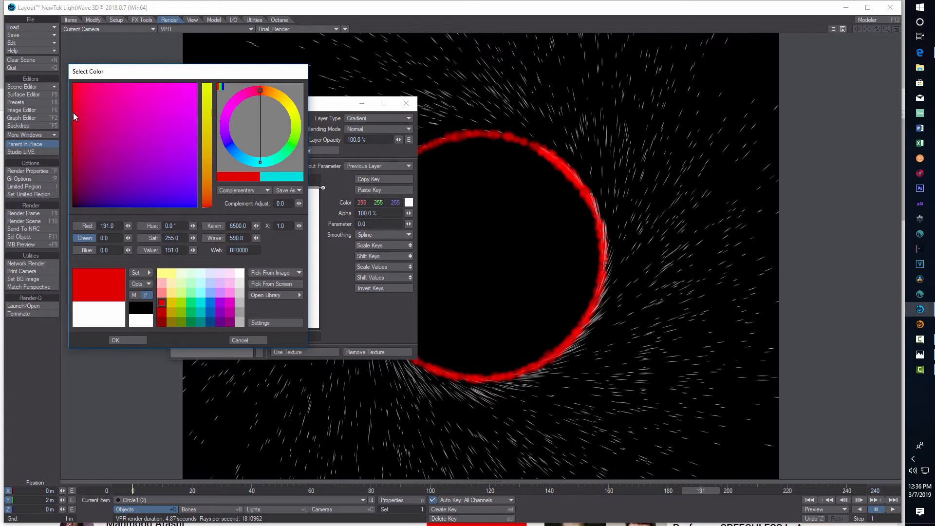
pyautogui.moveTo(73, 112); pyautogui.dragTo(73, 105)
pyautogui.click(130, 339)
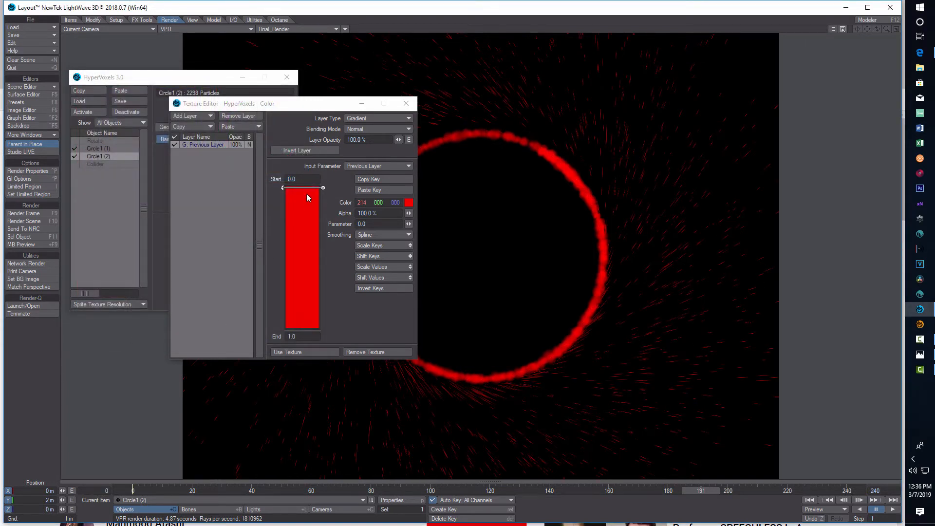
# - Add a key at the end of the Circle1 (2) color gradient and set it to light red (255, 63, 63)
pyautogui.click(310, 327)
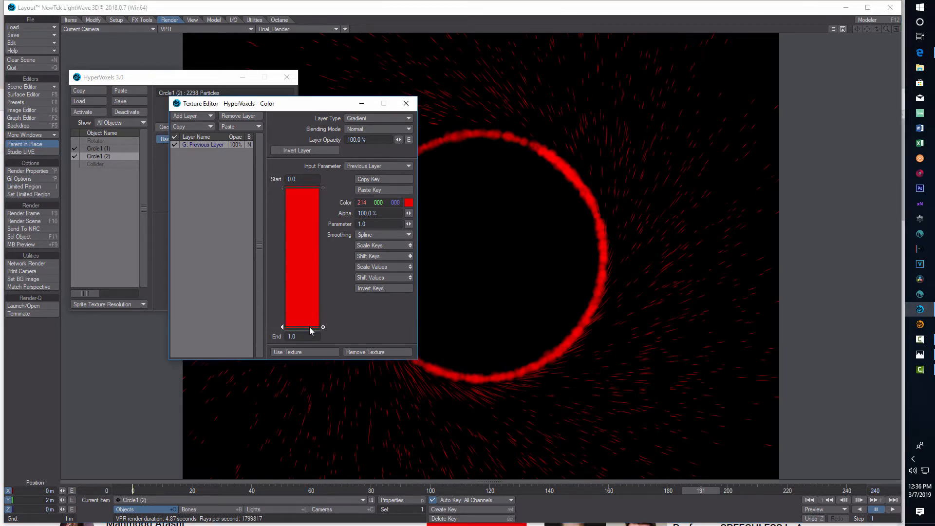
pyautogui.click(409, 202)
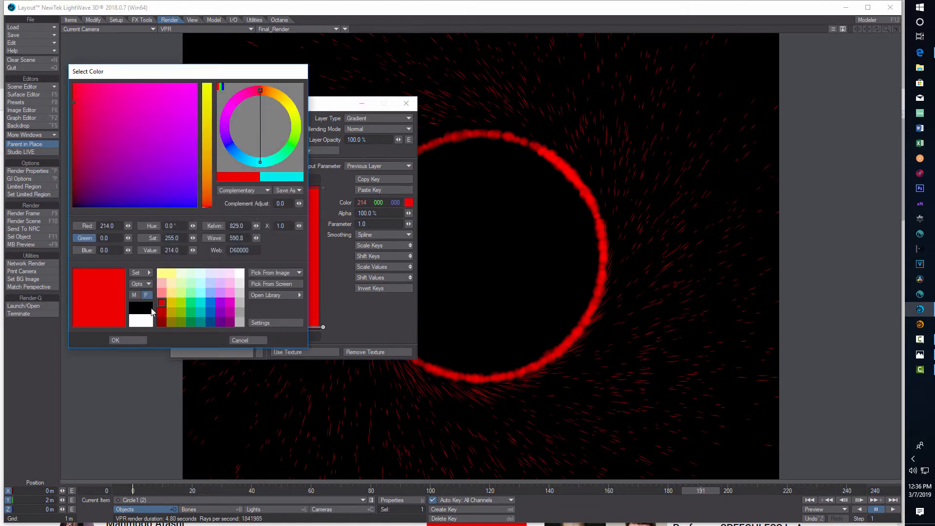
pyautogui.click(158, 295)
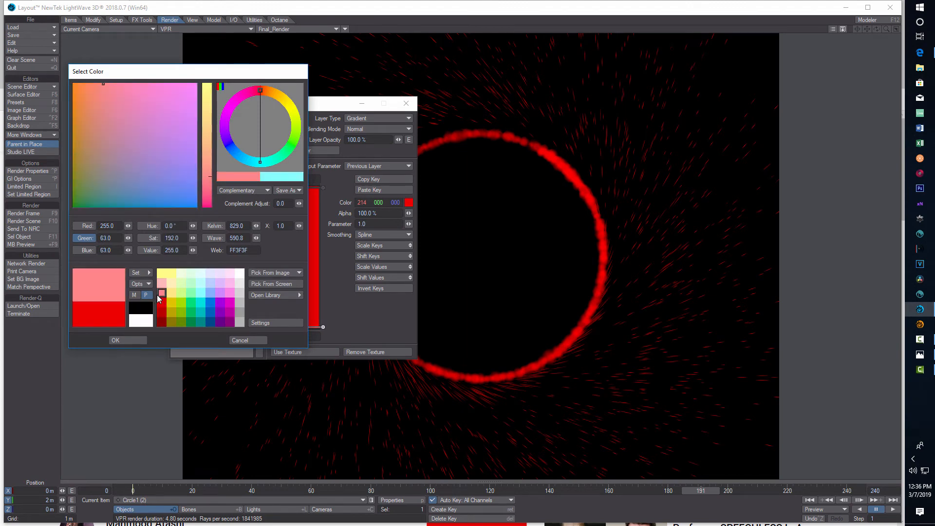
pyautogui.click(122, 340)
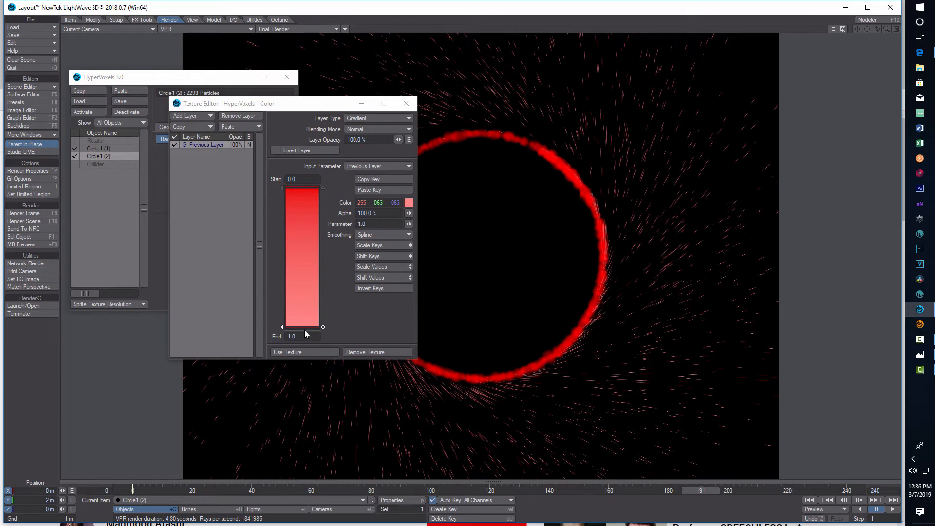
# - Move the color gradient's light red key to about 0.92 and its red key to about 0.17, and close the texture editor
pyautogui.moveTo(305, 327)
pyautogui.mouseDown()
pyautogui.moveTo(307, 296)
pyautogui.moveTo(306, 316)
pyautogui.mouseUp()
pyautogui.click(308, 192)
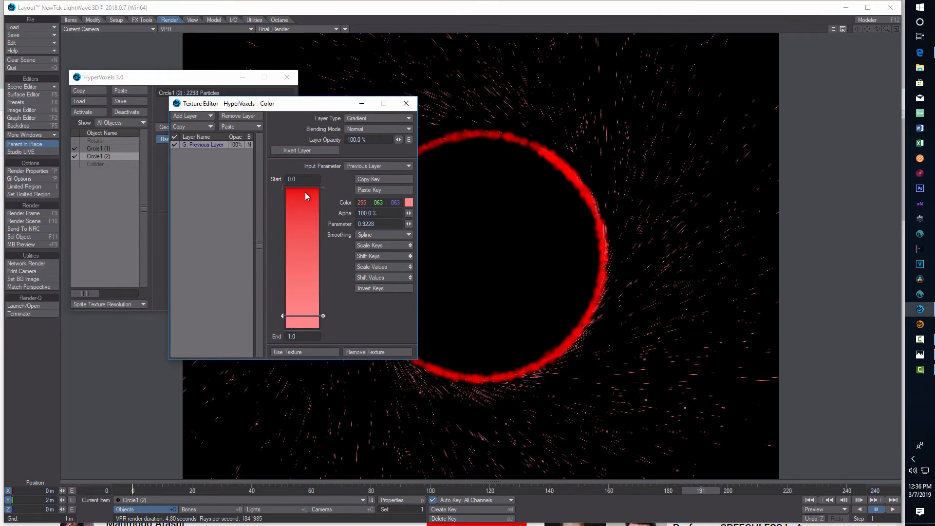
pyautogui.moveTo(308, 192); pyautogui.dragTo(307, 215)
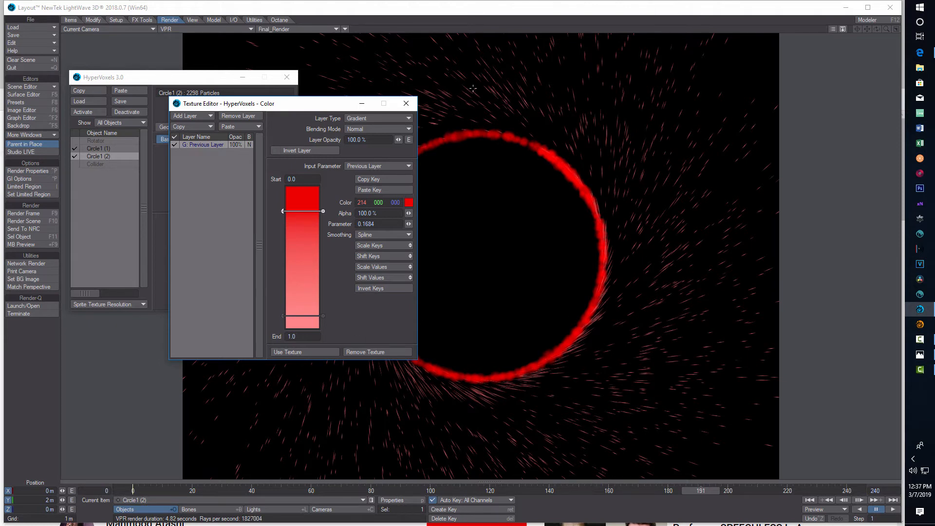
pyautogui.click(406, 103)
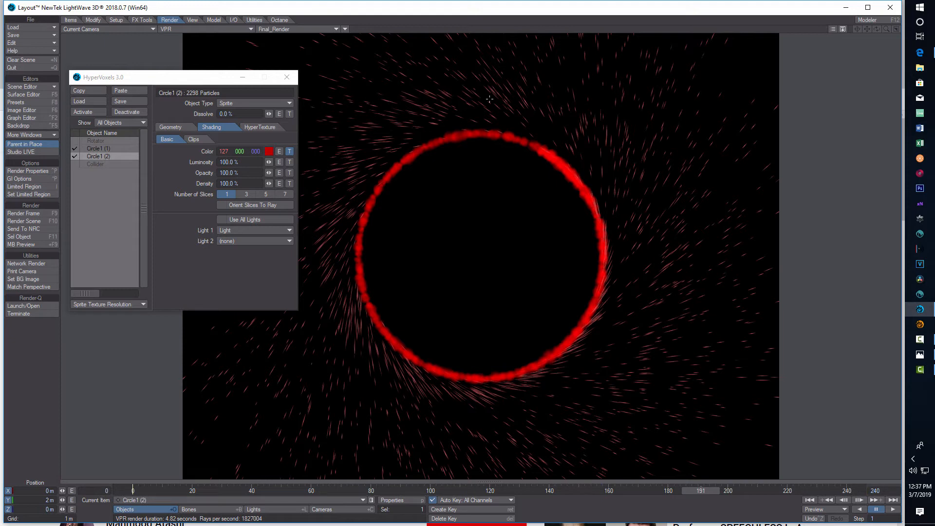
# - Set the Circle1 (2) sprite luminosity to 250%
pyautogui.moveTo(248, 162); pyautogui.dragTo(145, 158)
pyautogui.write('355')
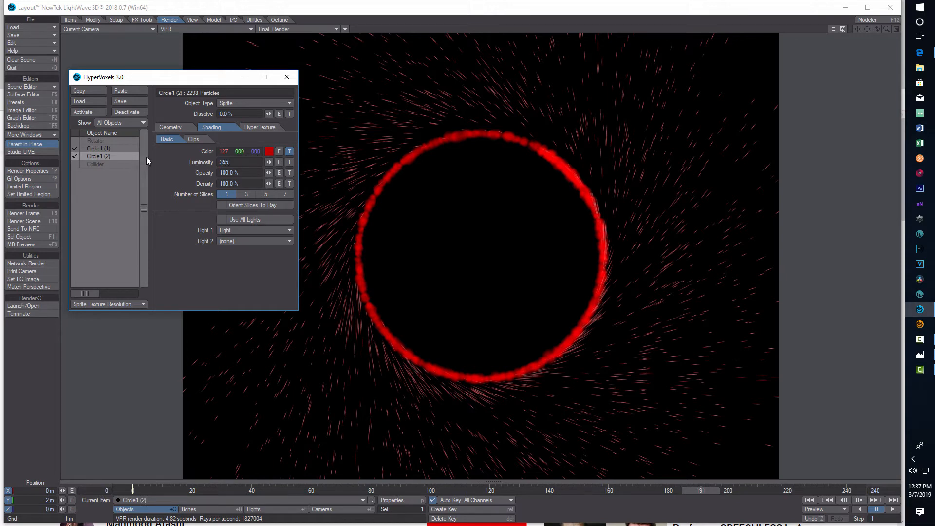
pyautogui.press('BackSpace')
pyautogui.press('BackSpace')
pyautogui.press('BackSpace')
pyautogui.write('250')
pyautogui.press('Tab')
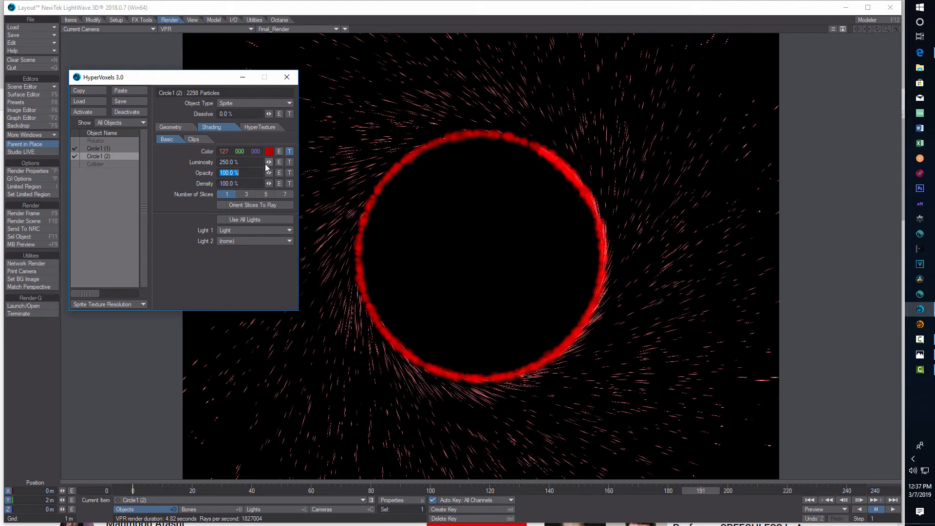
# - Add a Gradient texture to the Circle1 (2) luminosity with Particle Age as its input parameter
pyautogui.click(289, 162)
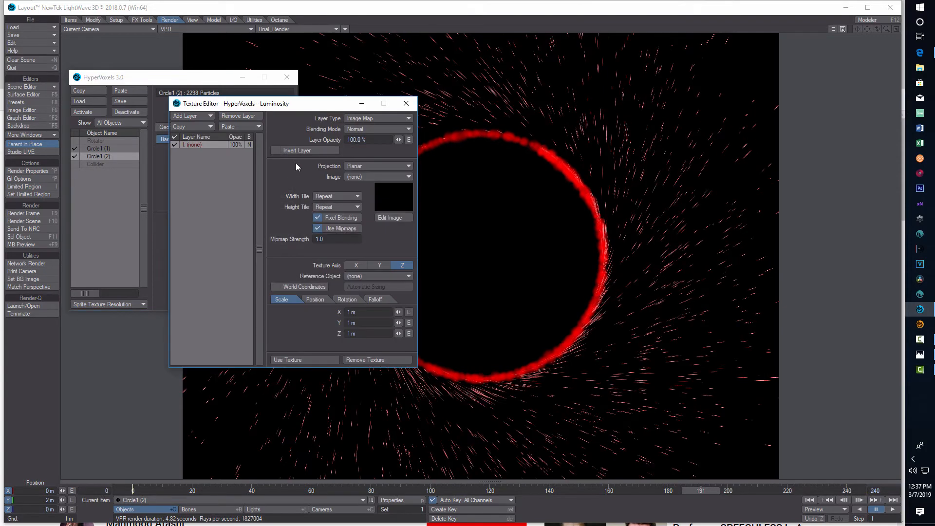
pyautogui.click(409, 120)
pyautogui.click(408, 119)
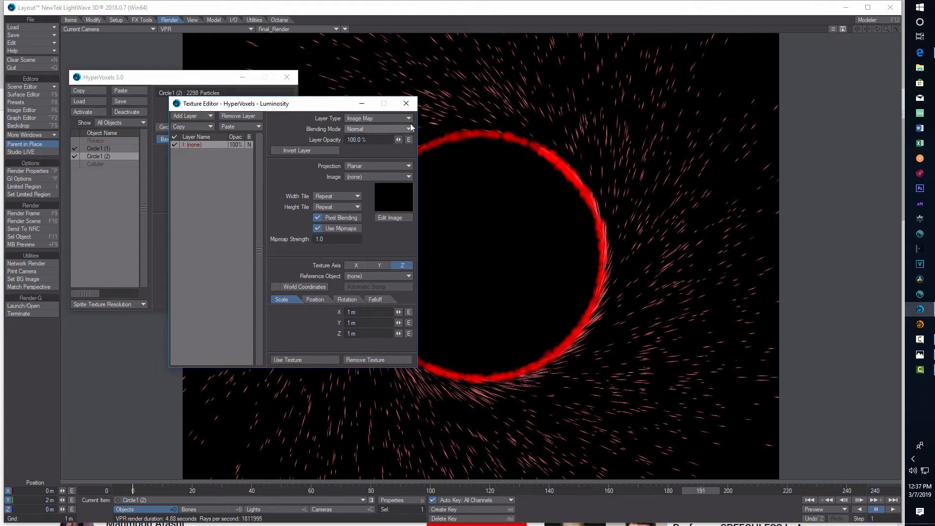
pyautogui.click(411, 120)
pyautogui.click(414, 140)
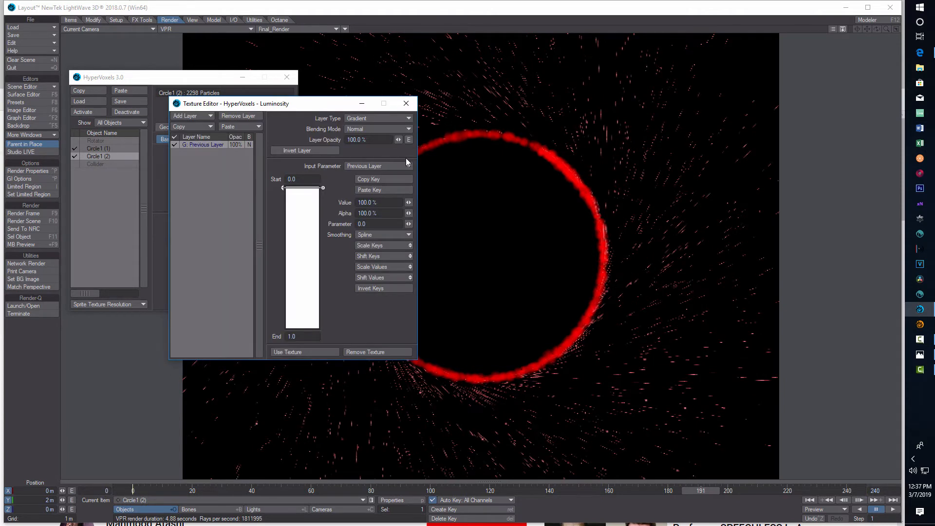
pyautogui.click(410, 168)
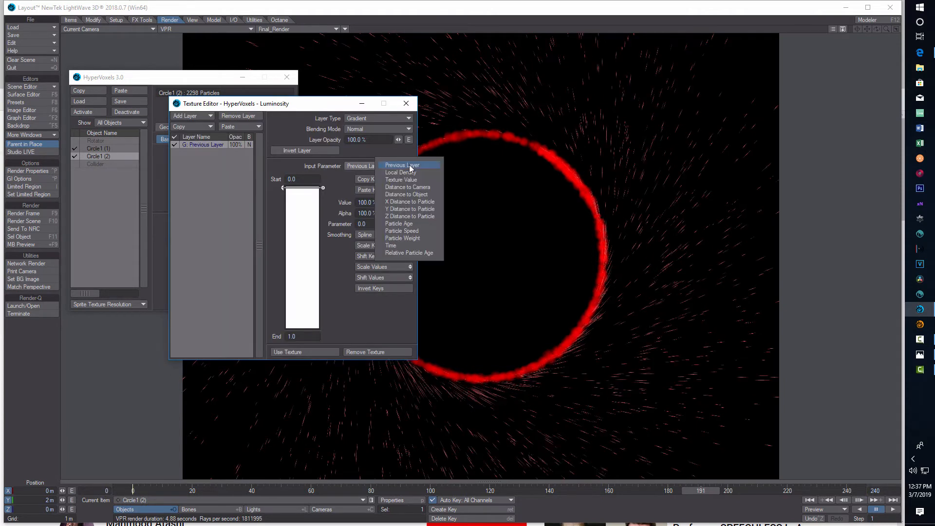
pyautogui.click(415, 229)
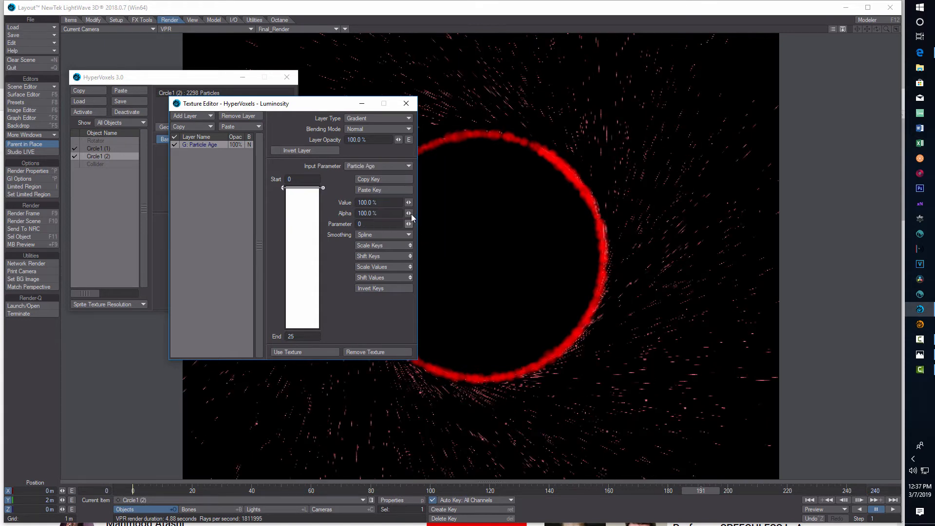
pyautogui.click(361, 103)
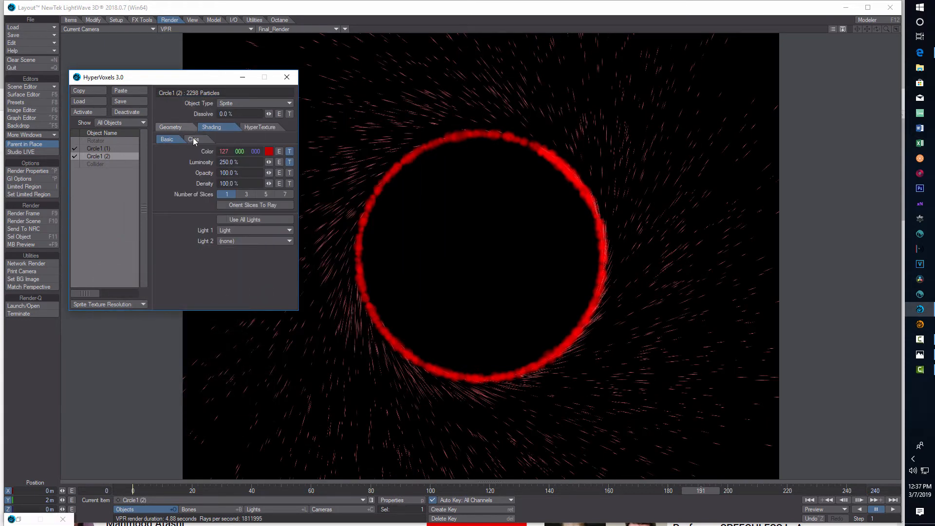
# - Change the input parameter of the Circle1 (2) color gradient to Particle Age
pyautogui.click(289, 152)
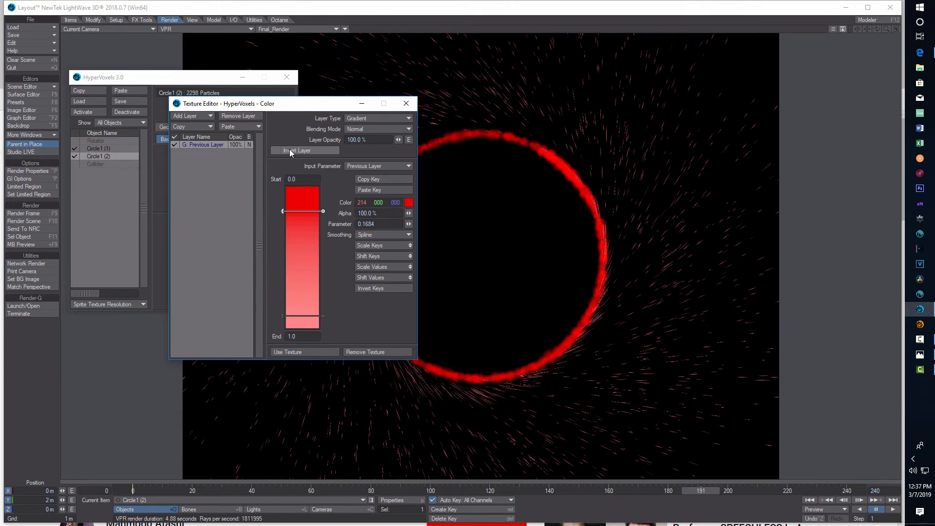
pyautogui.click(404, 166)
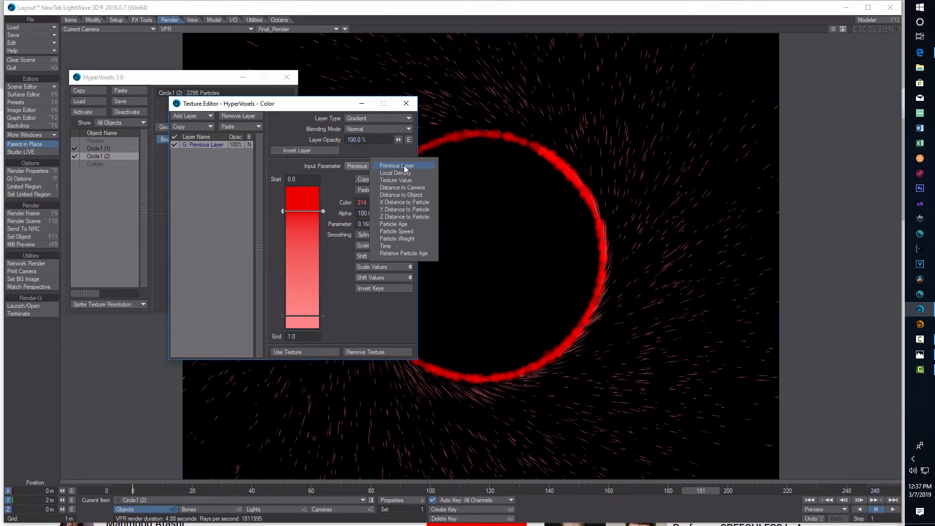
pyautogui.click(407, 224)
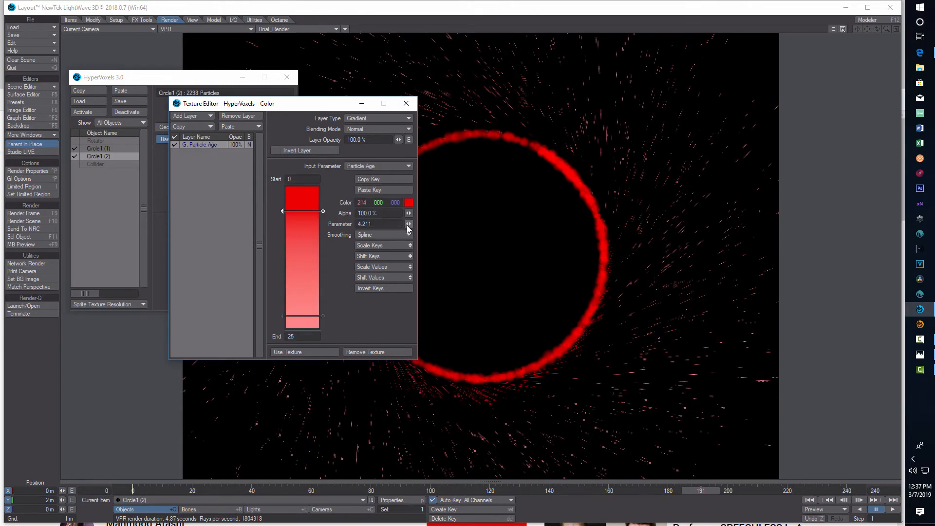
pyautogui.click(407, 103)
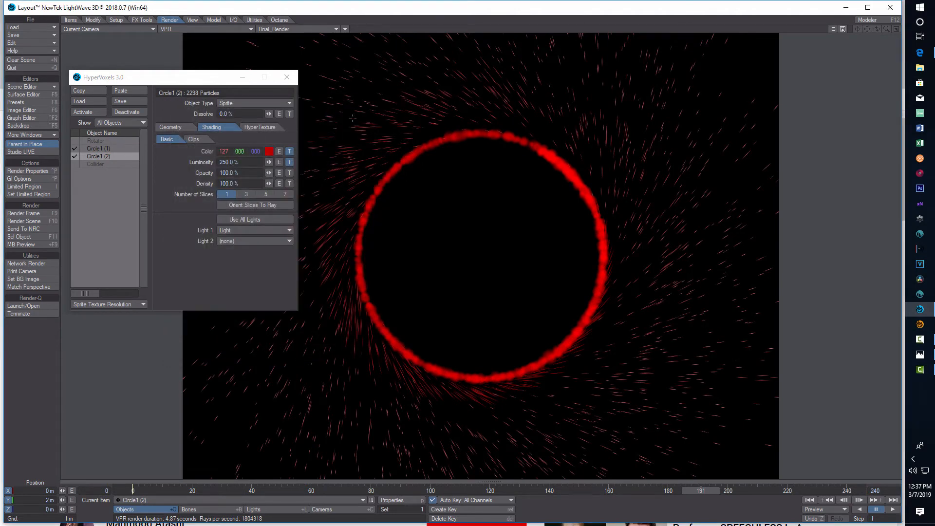
# - Set the value of the luminosity gradient's start key to 600%
pyautogui.click(289, 161)
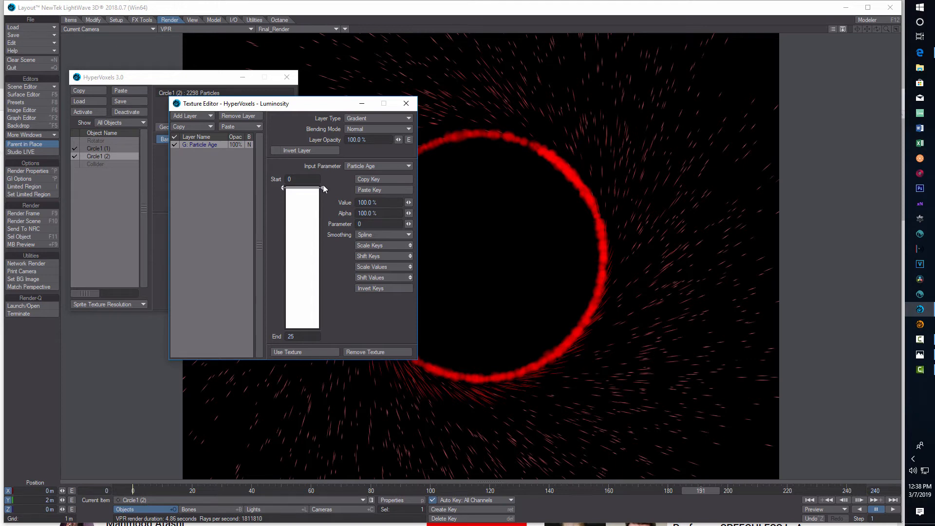
pyautogui.click(387, 202)
pyautogui.write('600')
pyautogui.press('Tab')
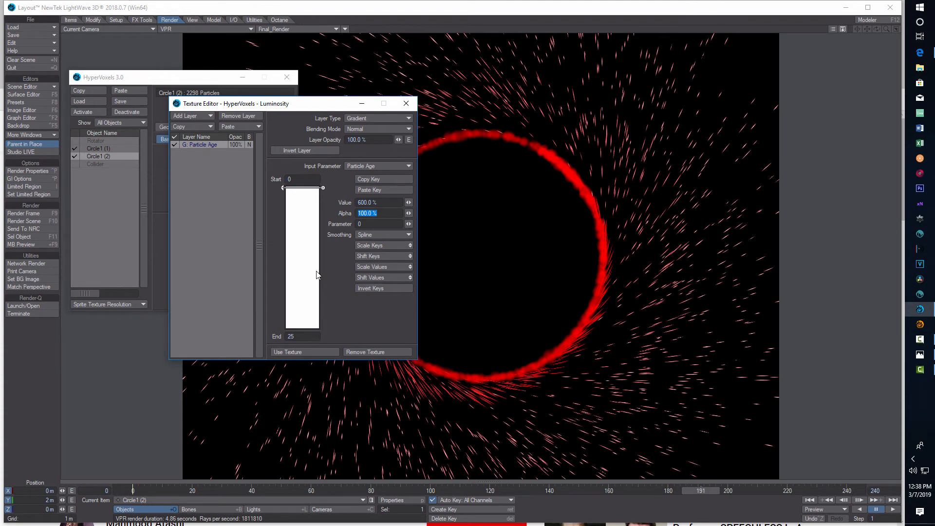
# - Add luminosity gradient keys at particle ages of about 14.9 and 24.1, giving the middle key a value of 100%
pyautogui.click(317, 271)
pyautogui.click(357, 200)
pyautogui.write('100')
pyautogui.press('Tab')
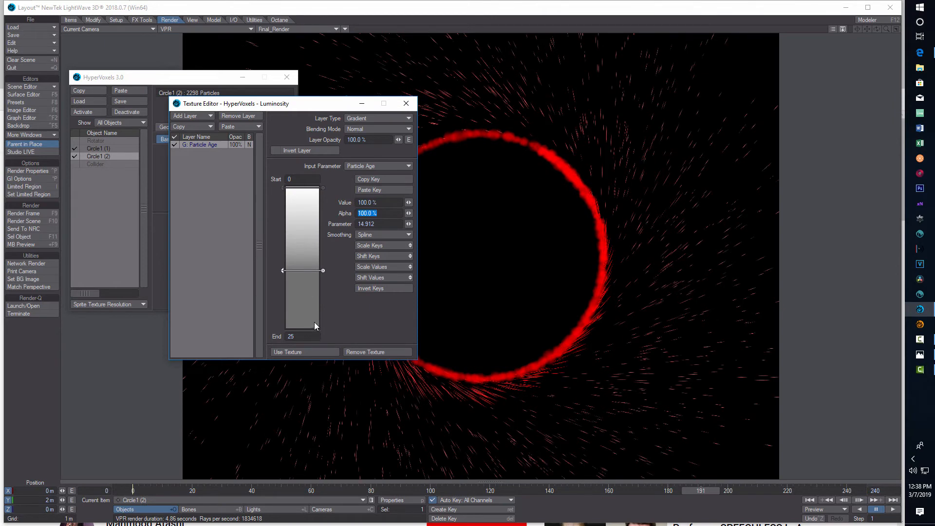
pyautogui.click(315, 322)
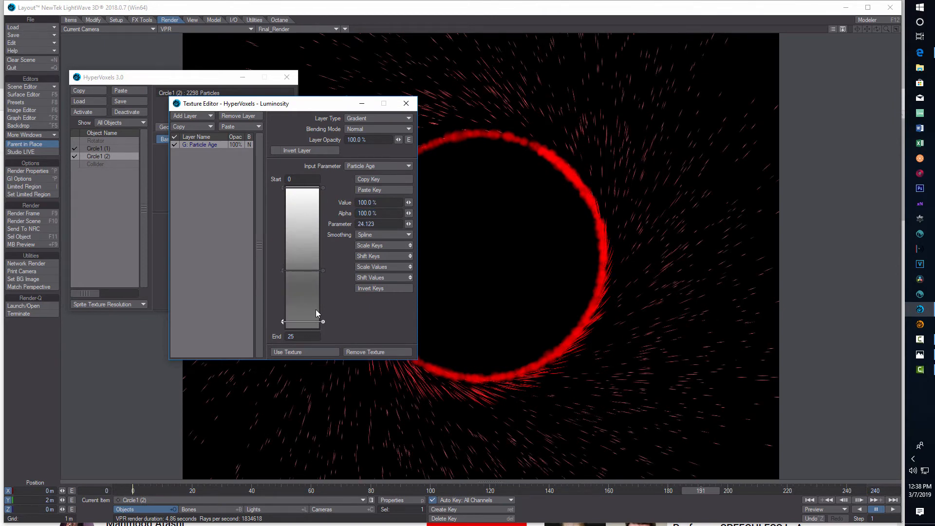
pyautogui.click(381, 213)
pyautogui.write('80')
pyautogui.press('Tab')
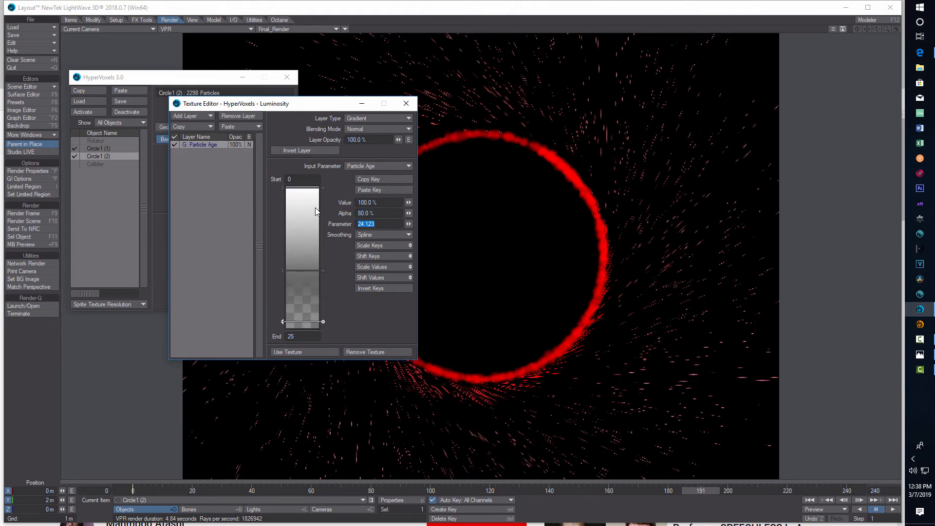
pyautogui.hotkey('shift', 'Tab')
pyautogui.write('100')
pyautogui.hotkey('shift', 'Tab')
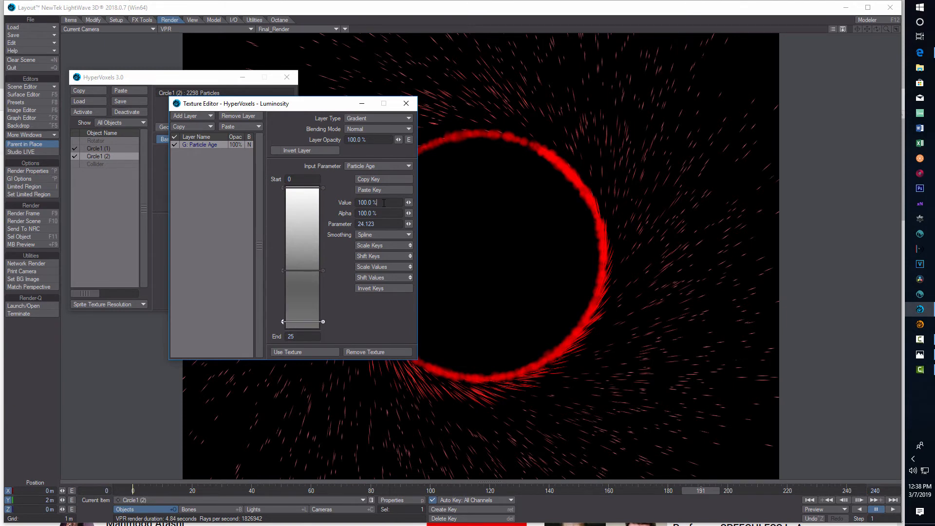
# - Set the value of the luminosity gradient's last key to 80% and close the texture editor
pyautogui.write('80')
pyautogui.press('Tab')
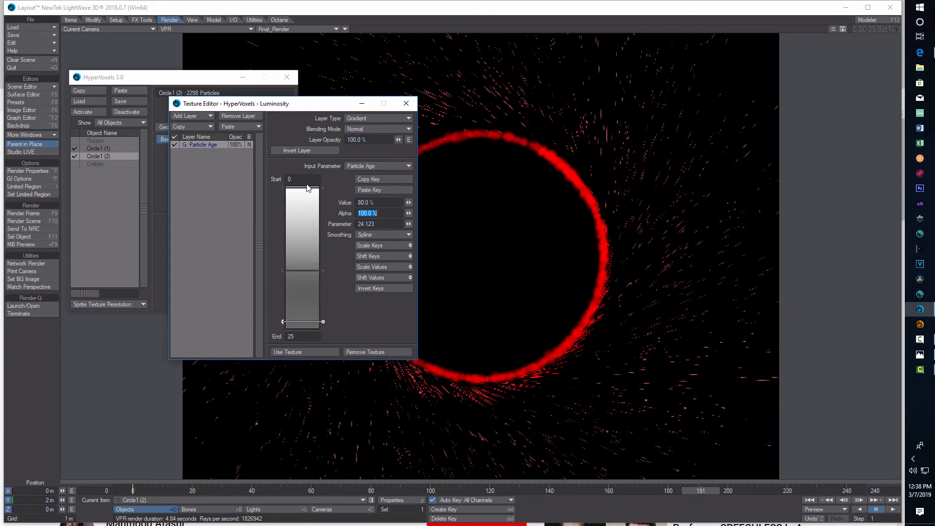
pyautogui.click(407, 104)
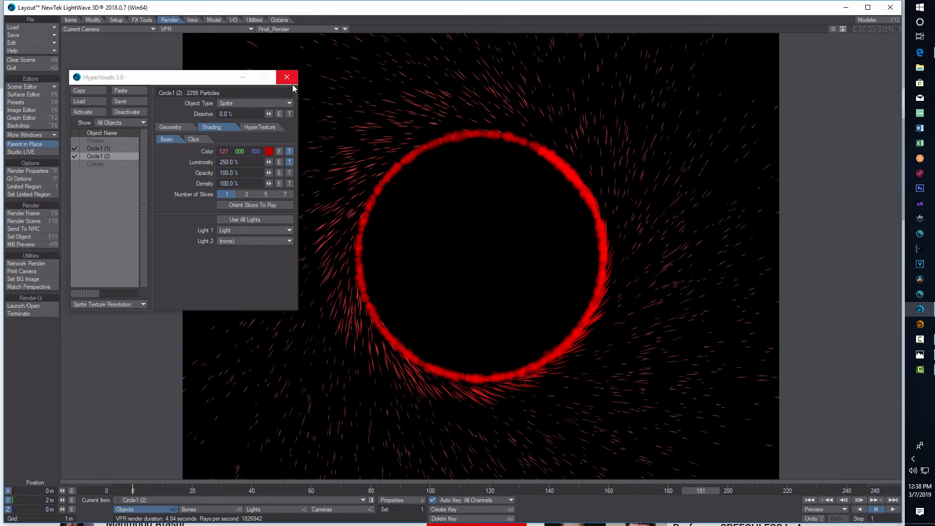
# - Close the HyperVoxels and Effects windows and play the animation to preview the portal particles
pyautogui.click(287, 77)
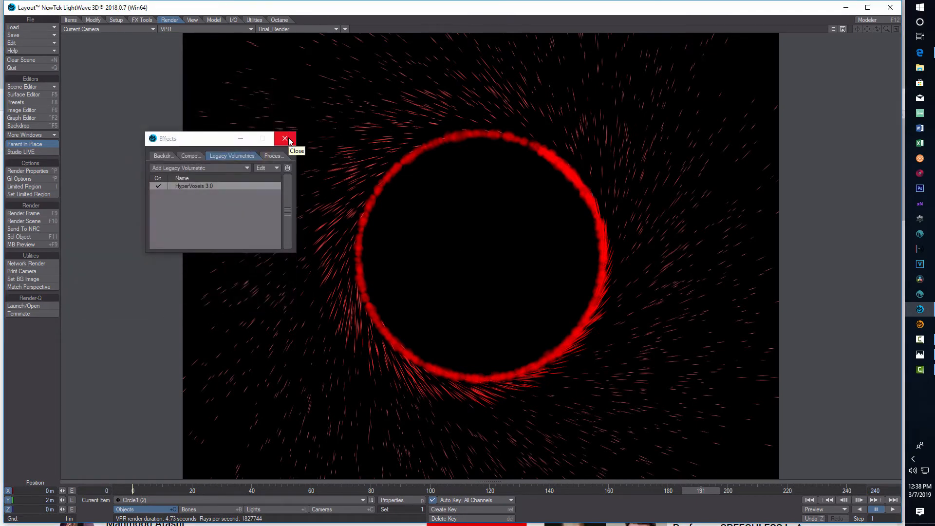
pyautogui.click(893, 510)
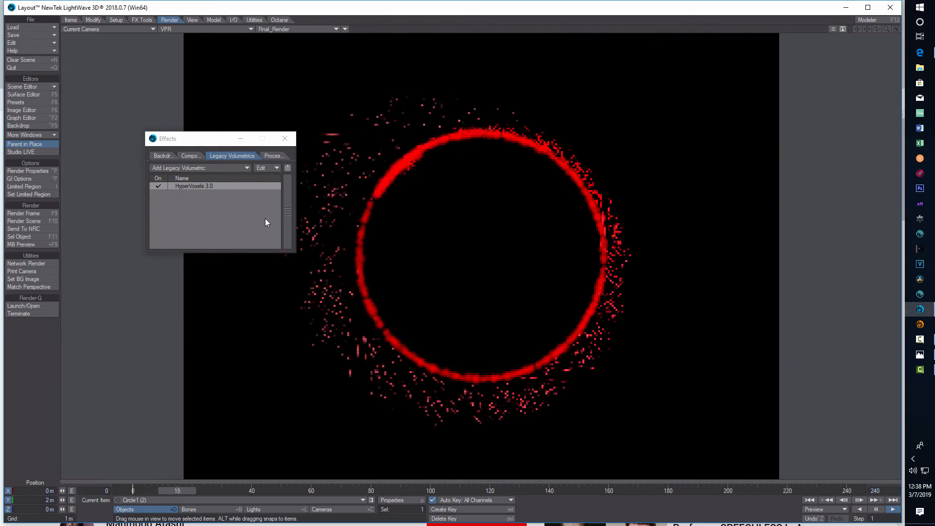
pyautogui.click(285, 142)
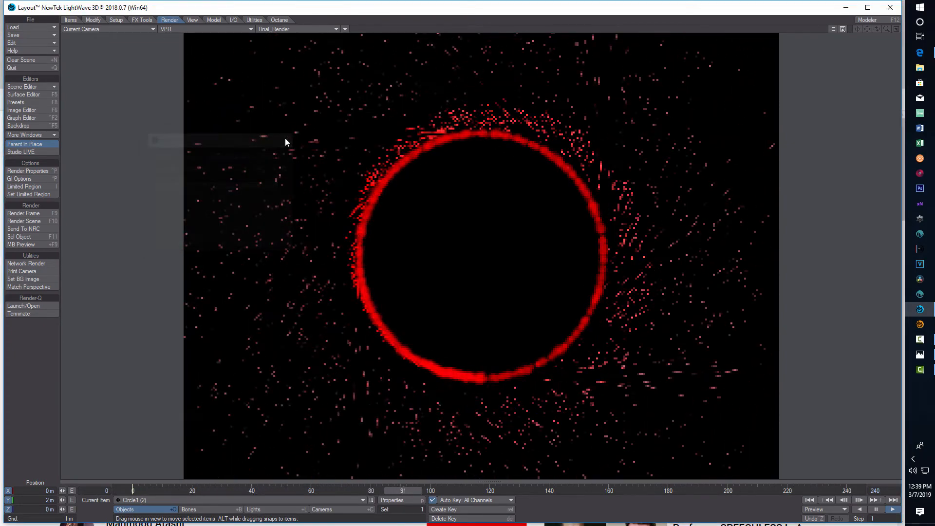
pyautogui.click(877, 510)
# - Enable Motion Blur and Particle Blur in the camera's properties
pyautogui.click(341, 509)
pyautogui.click(402, 502)
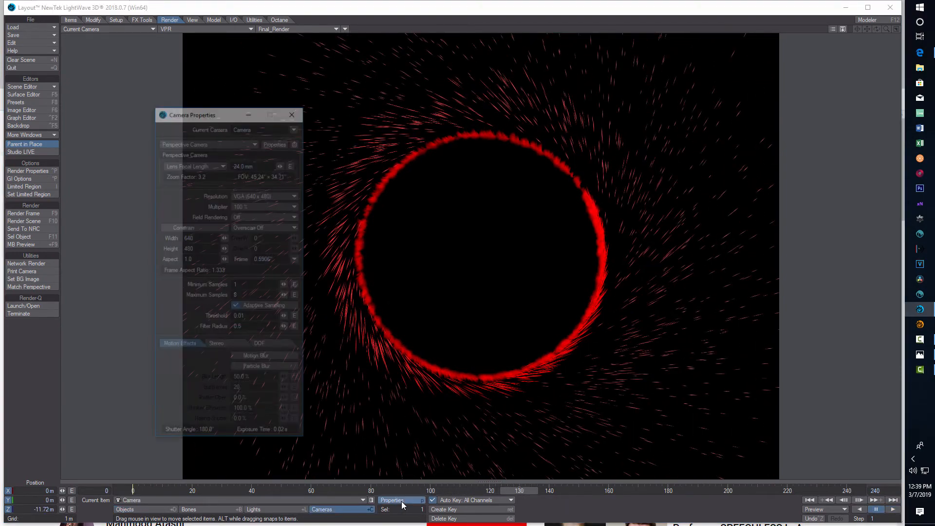
pyautogui.click(234, 359)
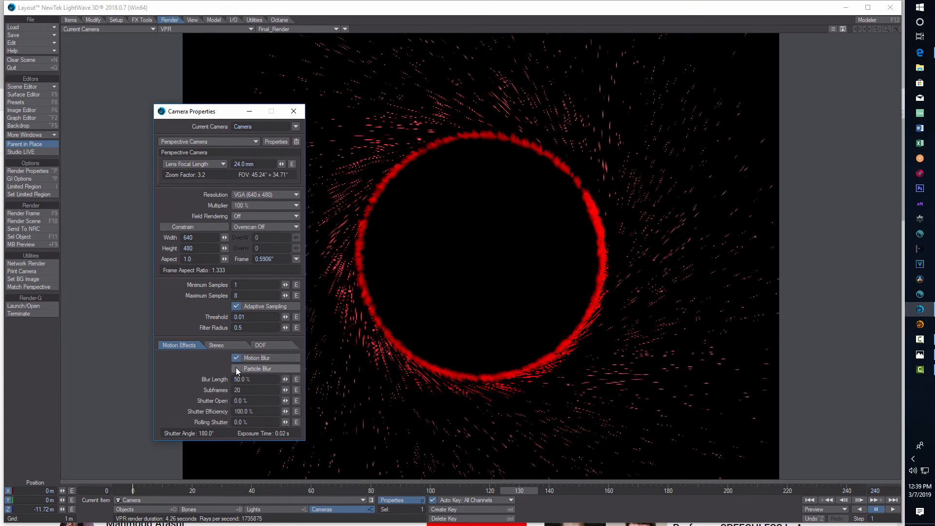
pyautogui.click(245, 368)
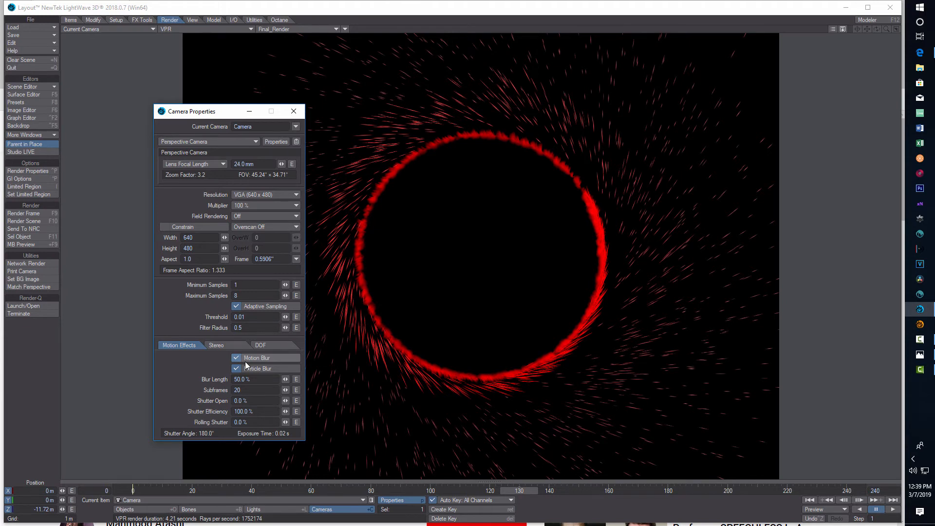
# - Set the camera's blur length to 120% and maximum samples to 10, and close its properties
pyautogui.click(241, 379)
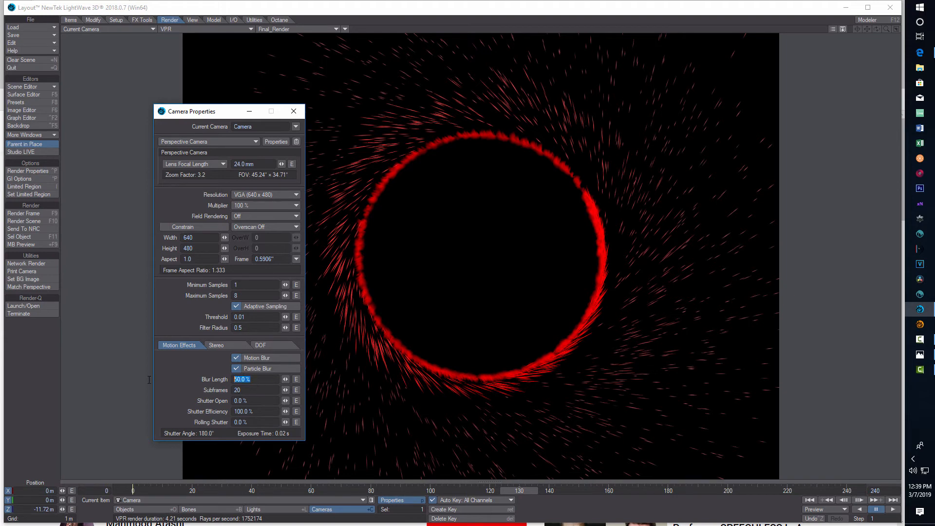
pyautogui.write('120')
pyautogui.press('Tab')
pyautogui.click(254, 296)
pyautogui.write('10')
pyautogui.press('Tab')
pyautogui.click(299, 114)
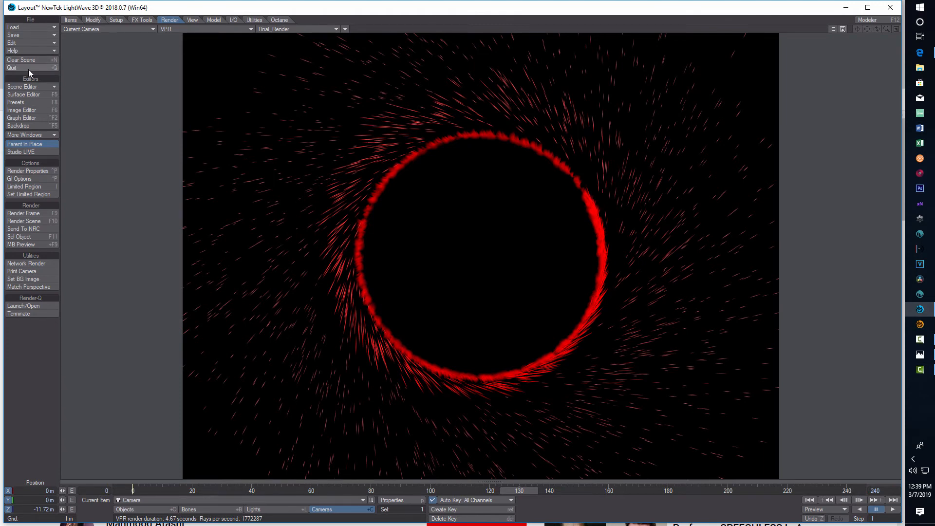
# - Add a Bloom image filter to the scene's processing effects
pyautogui.click(36, 126)
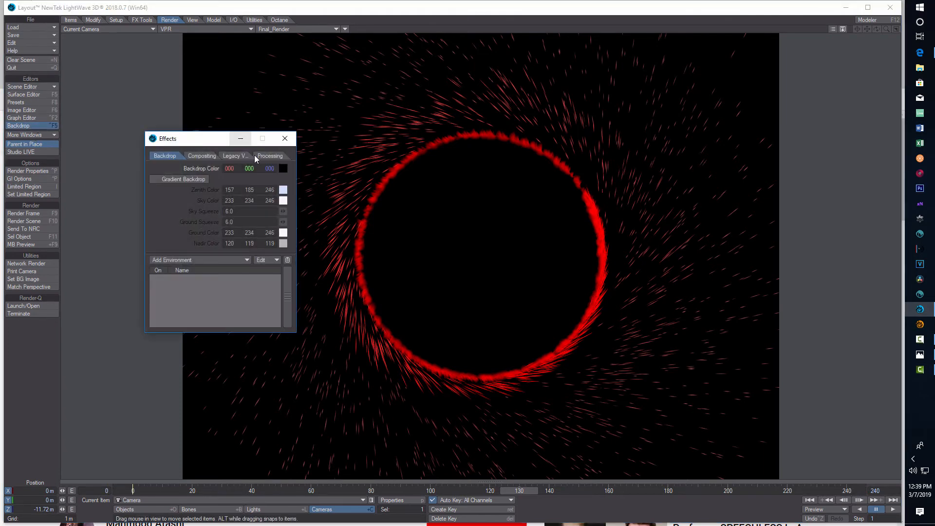
pyautogui.click(279, 156)
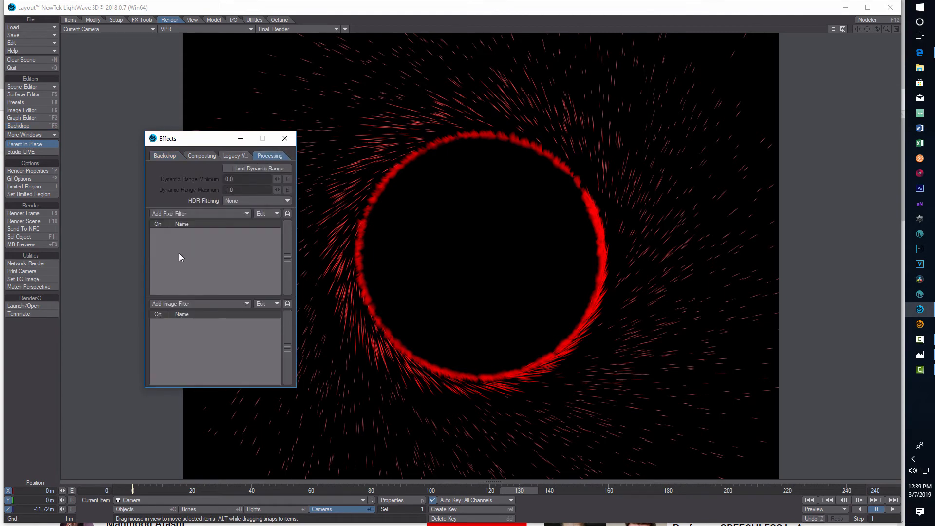
pyautogui.click(228, 303)
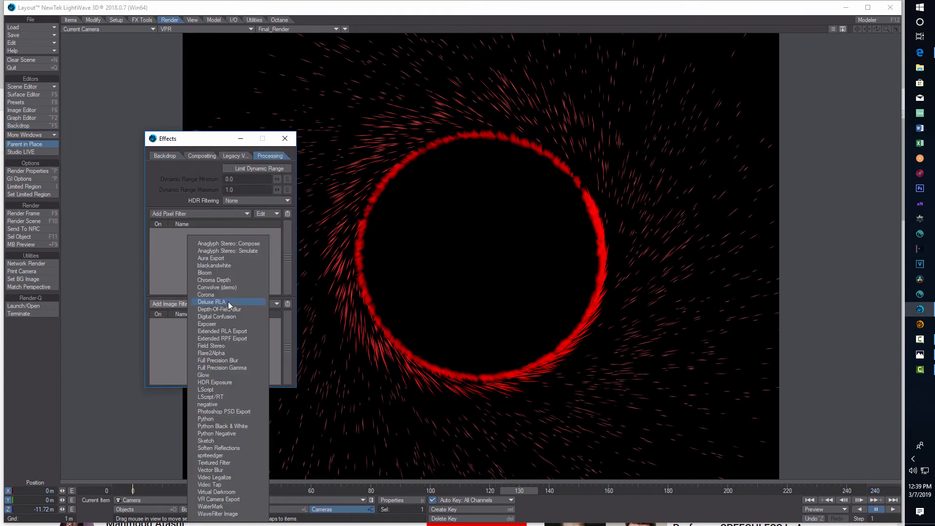
pyautogui.click(225, 273)
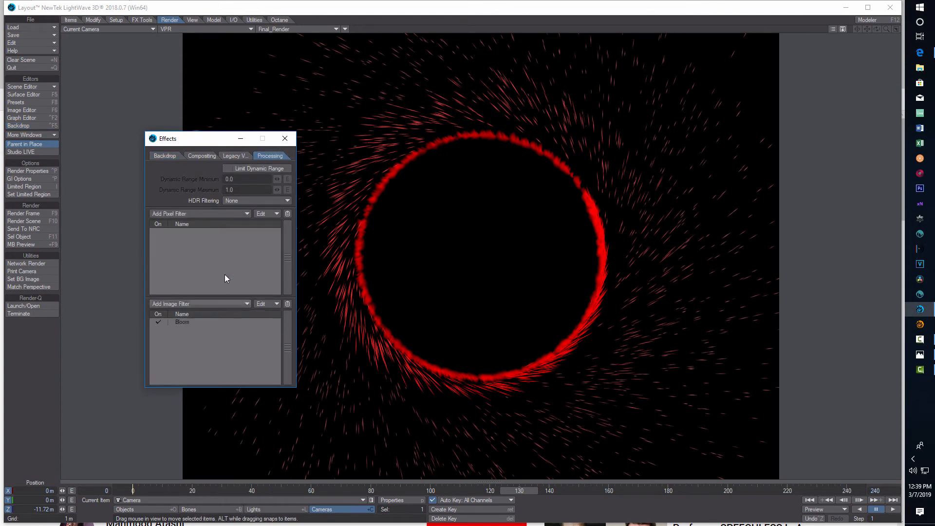
# - Set the Bloom filter's size to 15 and strength to 30%, and put away the filter and Effects windows
pyautogui.doubleClick(227, 320)
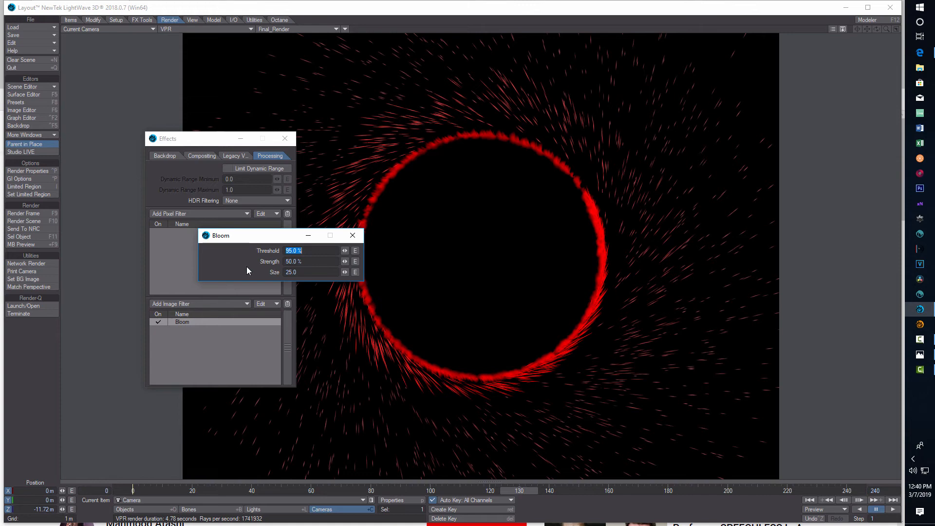
pyautogui.click(302, 272)
pyautogui.write('15')
pyautogui.hotkey('shift', 'Tab')
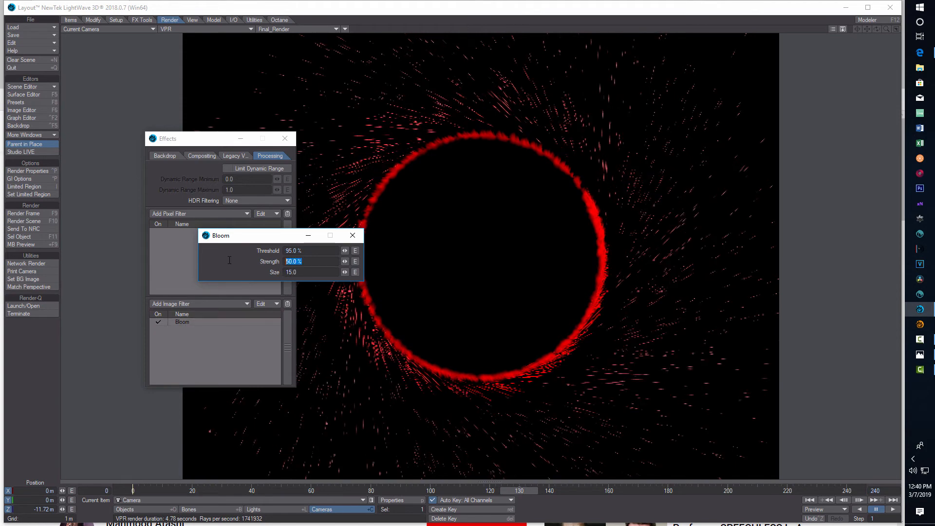
pyautogui.write('30')
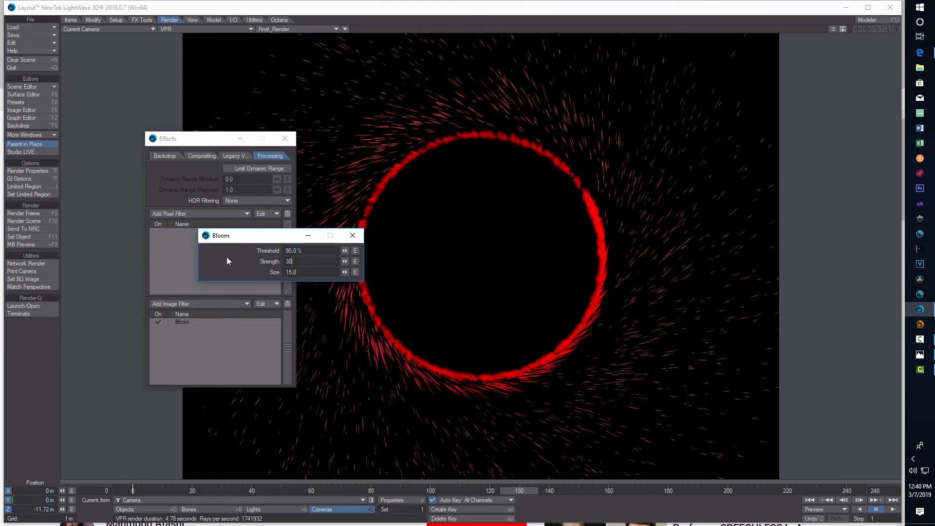
pyautogui.press('Tab')
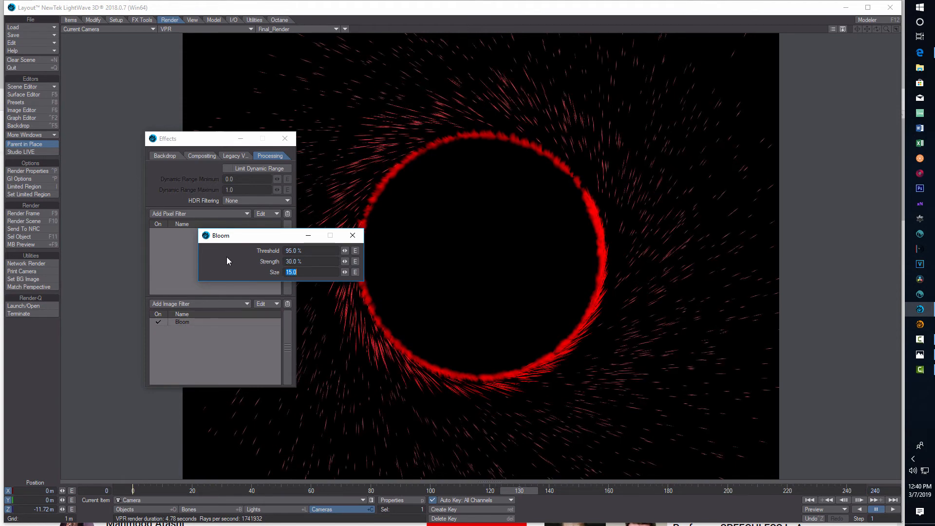
pyautogui.click(359, 235)
pyautogui.click(241, 139)
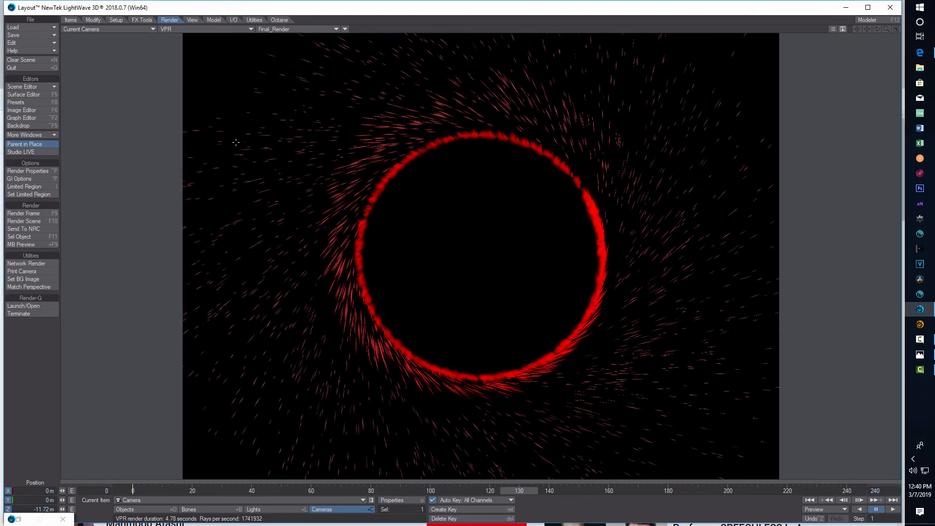
# - Render the current frame, inspect the image enlarged to 400% and 200%, and minimize the render viewer
pyautogui.click(27, 214)
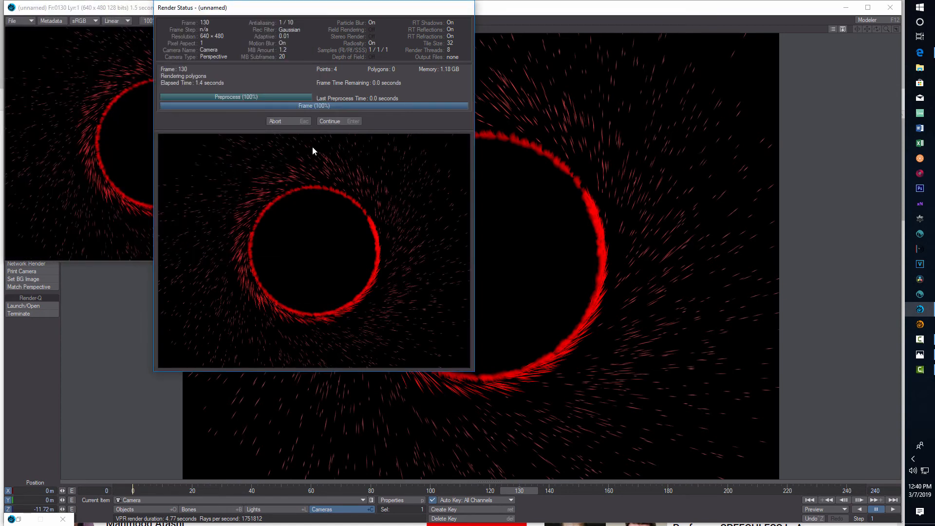
pyautogui.click(331, 121)
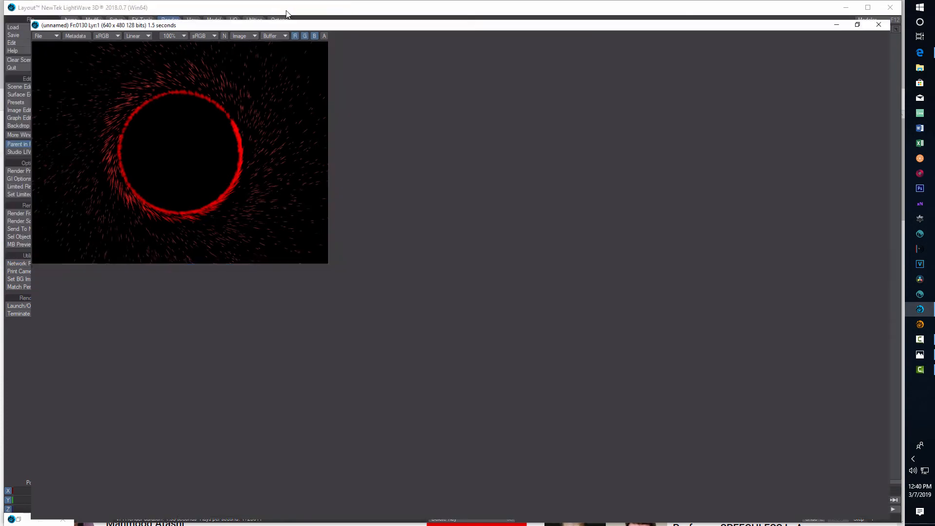
pyautogui.click(285, 8)
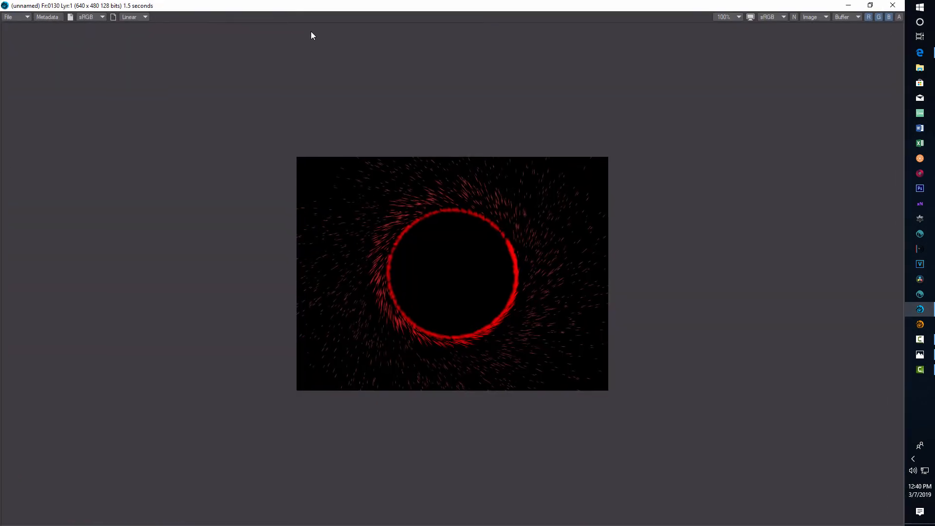
pyautogui.click(733, 17)
pyautogui.click(740, 83)
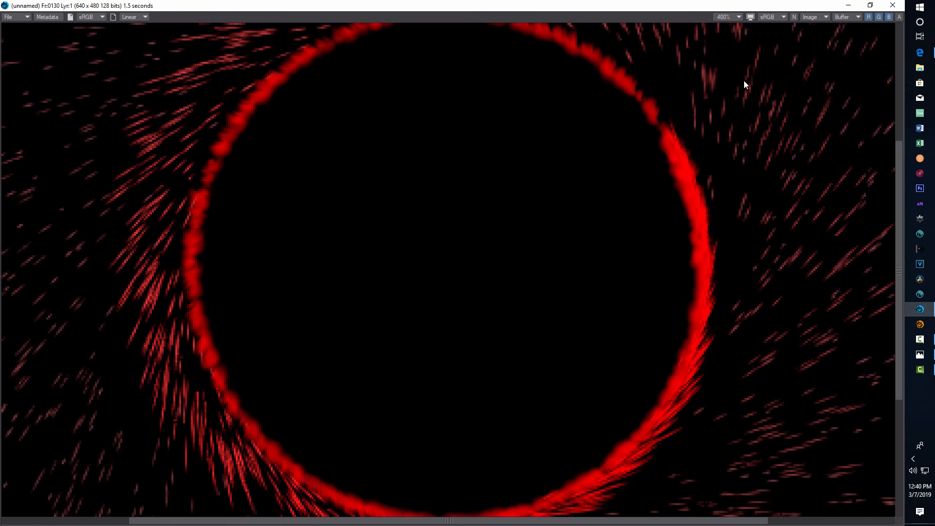
pyautogui.click(738, 17)
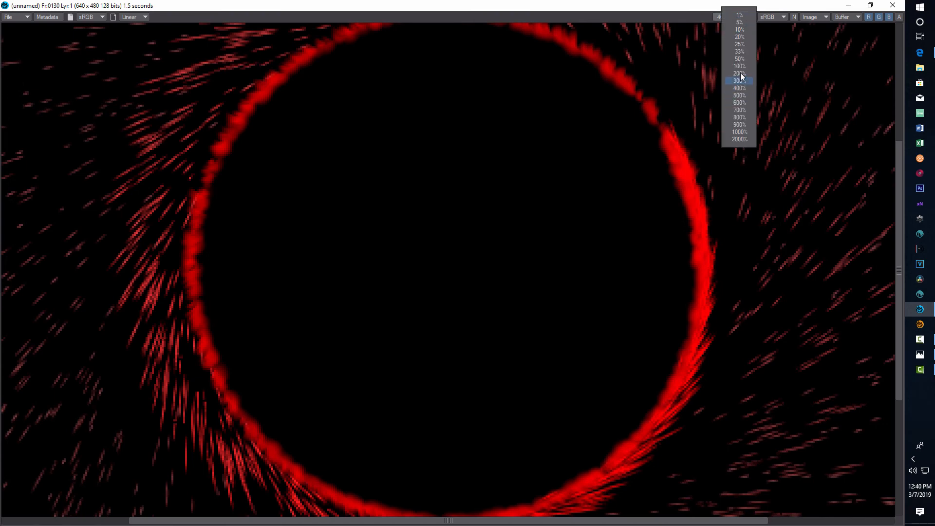
pyautogui.click(739, 73)
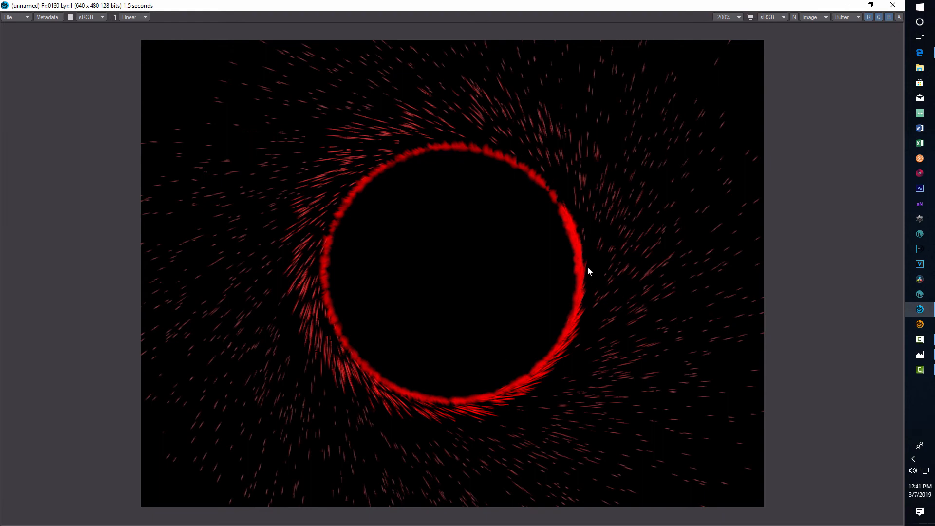
pyautogui.click(849, 6)
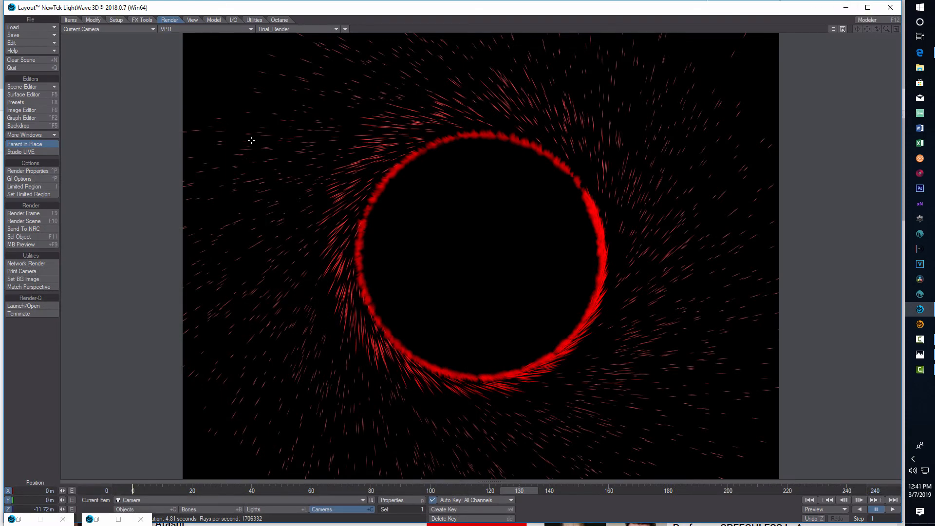
# - Review the HyperVoxels shading settings of Circle1 (1) and the geometry settings of Circle1 (2)
pyautogui.click(45, 127)
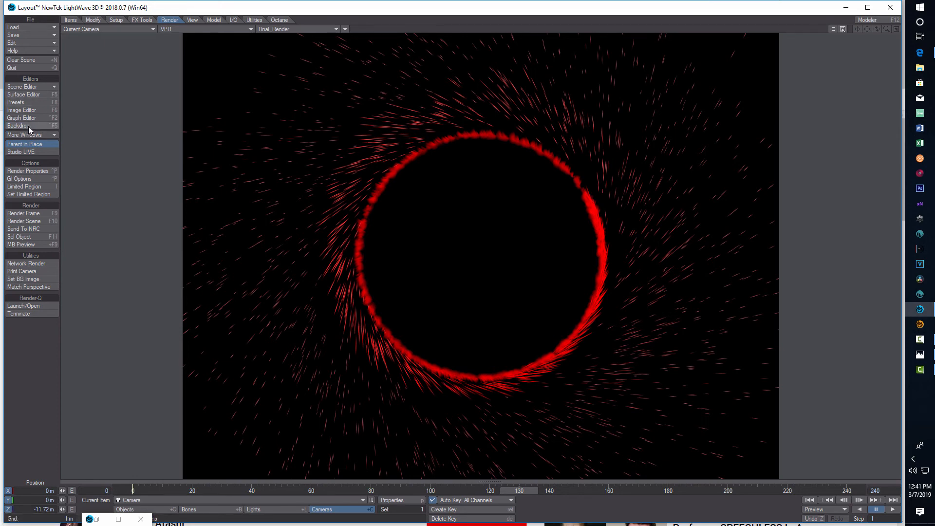
pyautogui.click(238, 155)
pyautogui.doubleClick(221, 187)
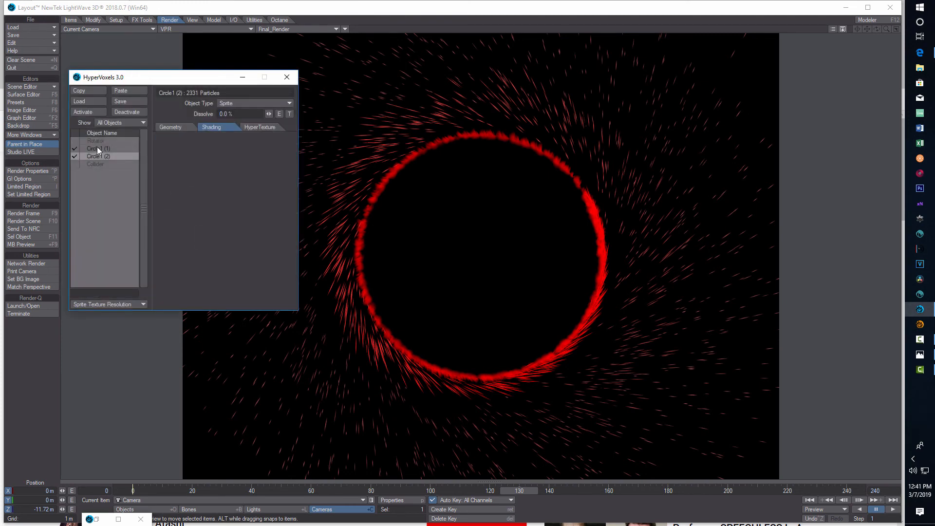
pyautogui.click(97, 148)
pyautogui.click(99, 156)
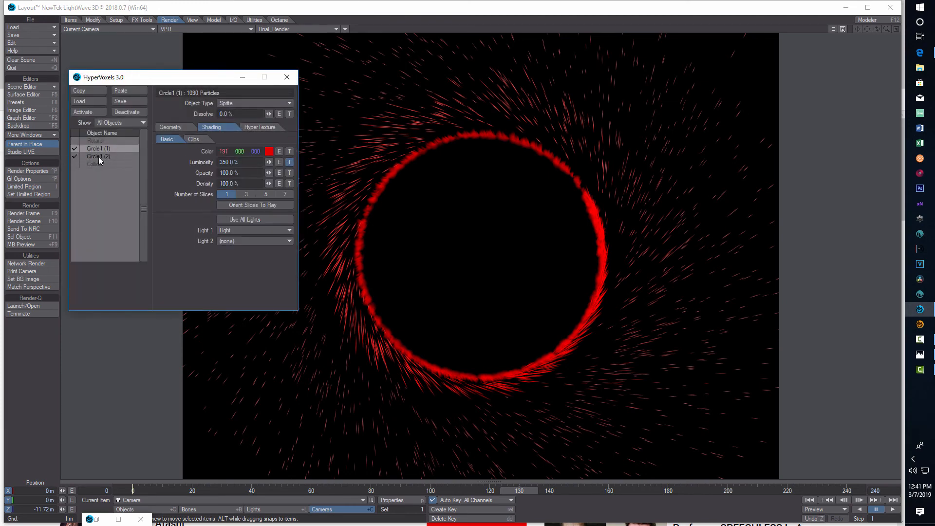
pyautogui.click(171, 128)
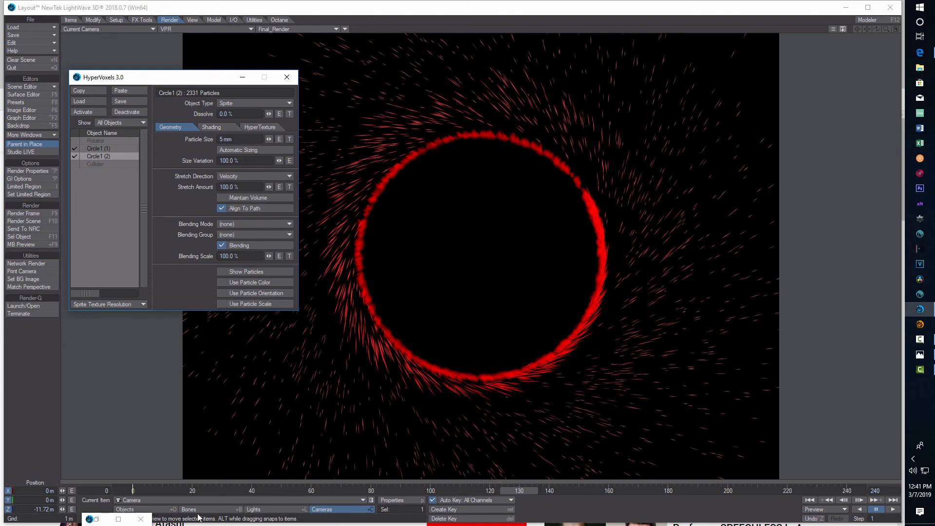
# - Review the generator, particle and motion settings of Circle1 (2)'s emitter, and close the Object Properties and HyperVoxels windows
pyautogui.click(353, 502)
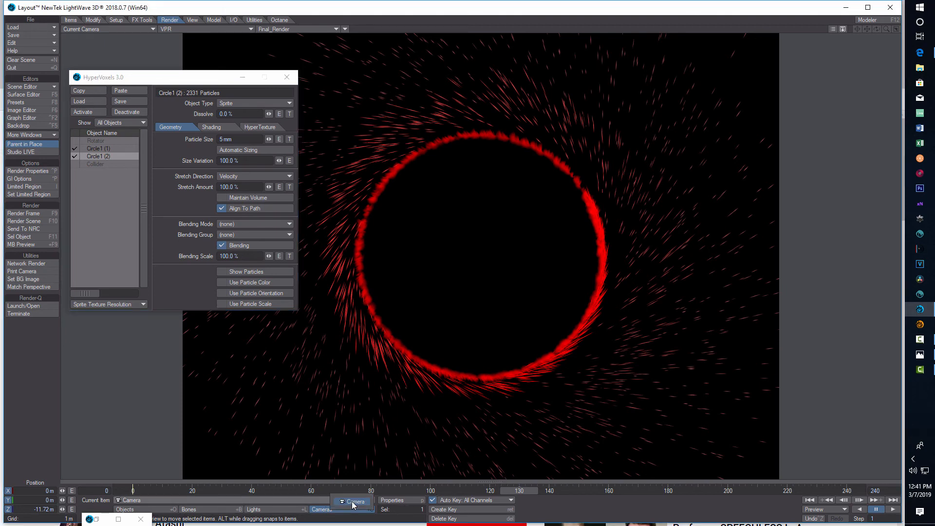
pyautogui.click(147, 510)
pyautogui.click(392, 500)
pyautogui.doubleClick(754, 214)
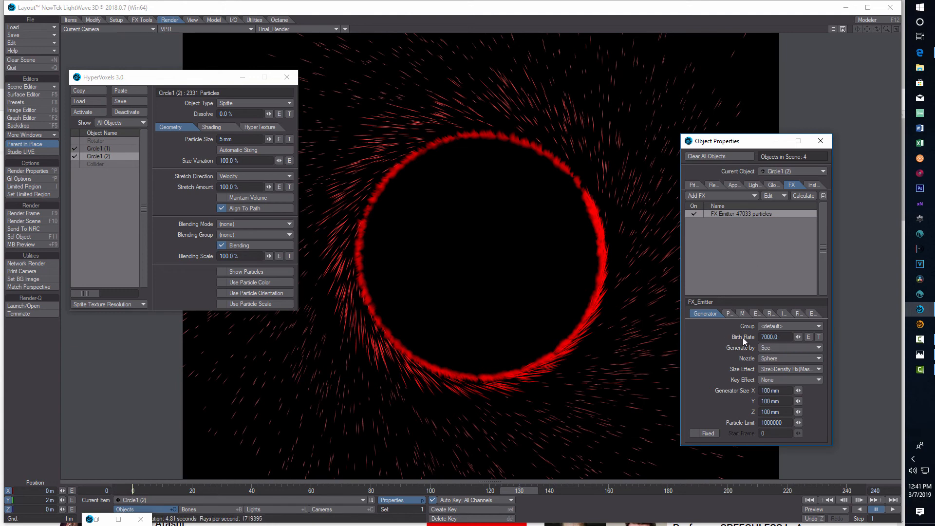
pyautogui.click(729, 314)
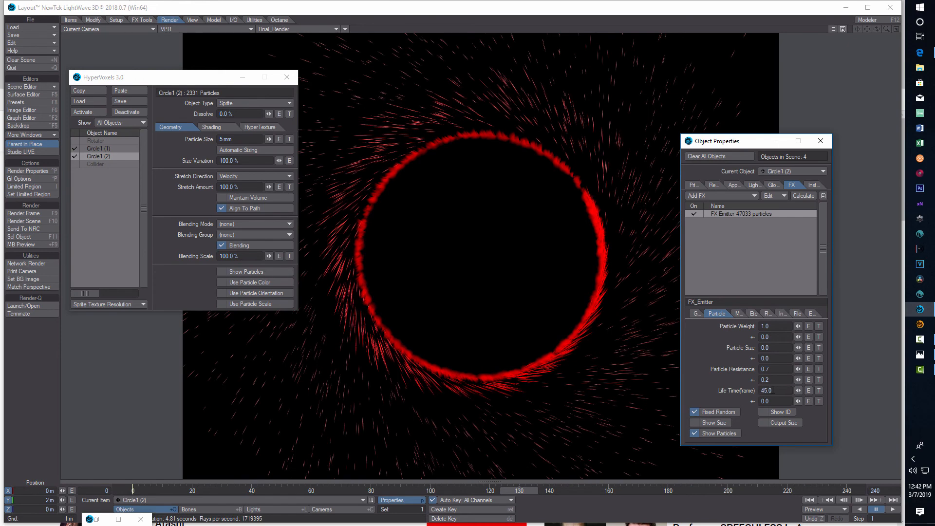
pyautogui.click(738, 313)
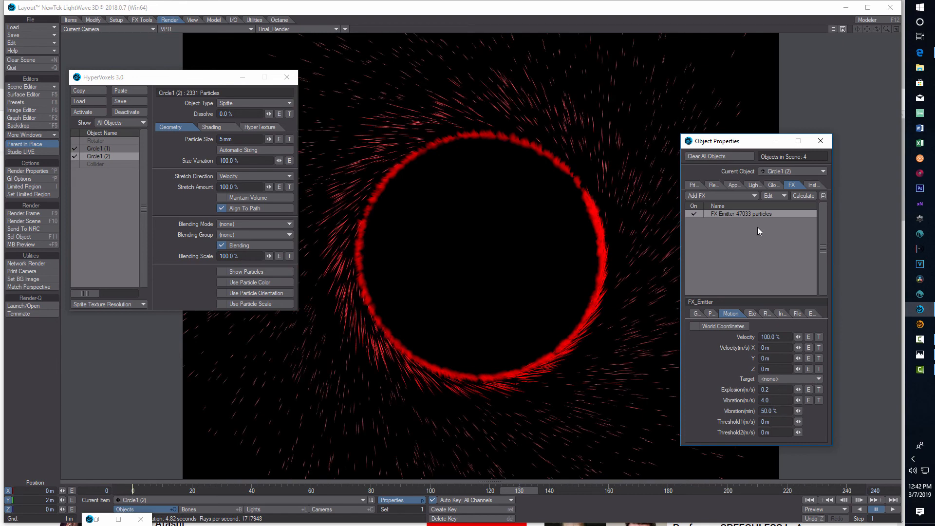
pyautogui.click(821, 141)
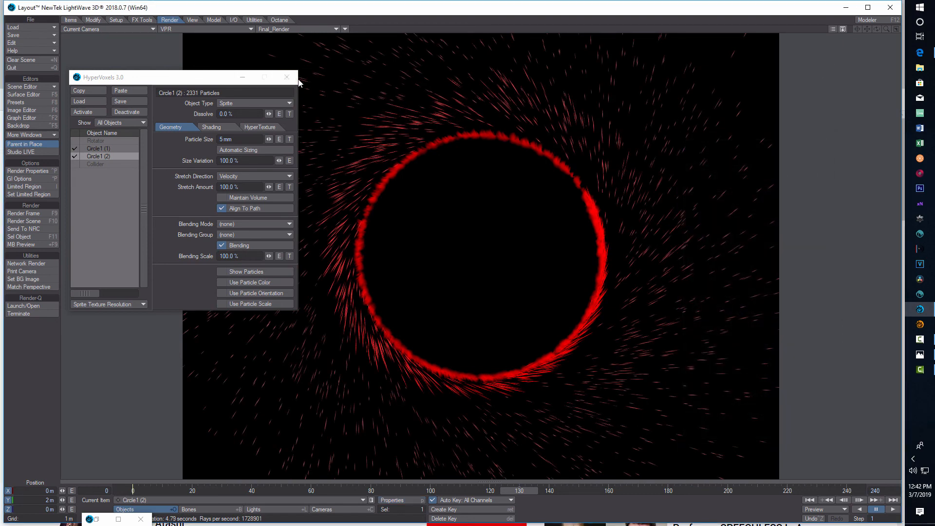
pyautogui.click(287, 77)
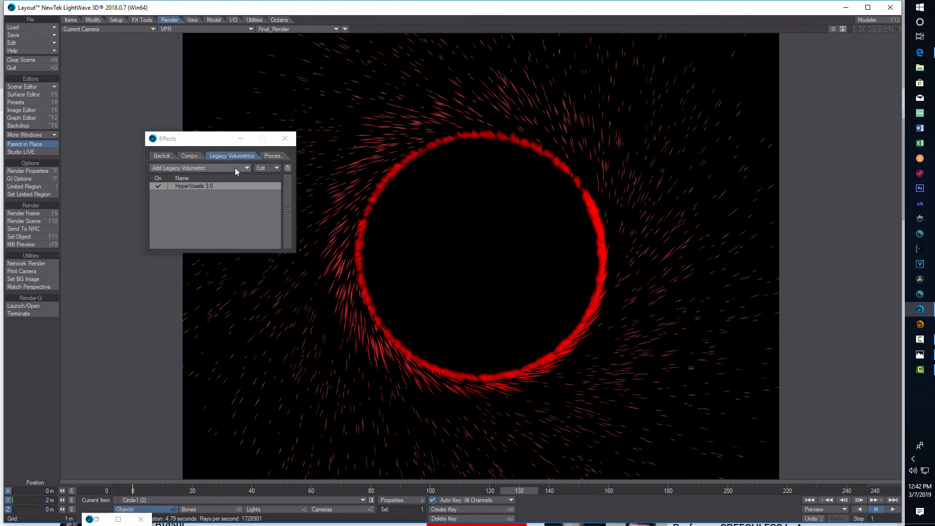
# - Add a Corona image filter to the processing effects and open its settings
pyautogui.click(282, 156)
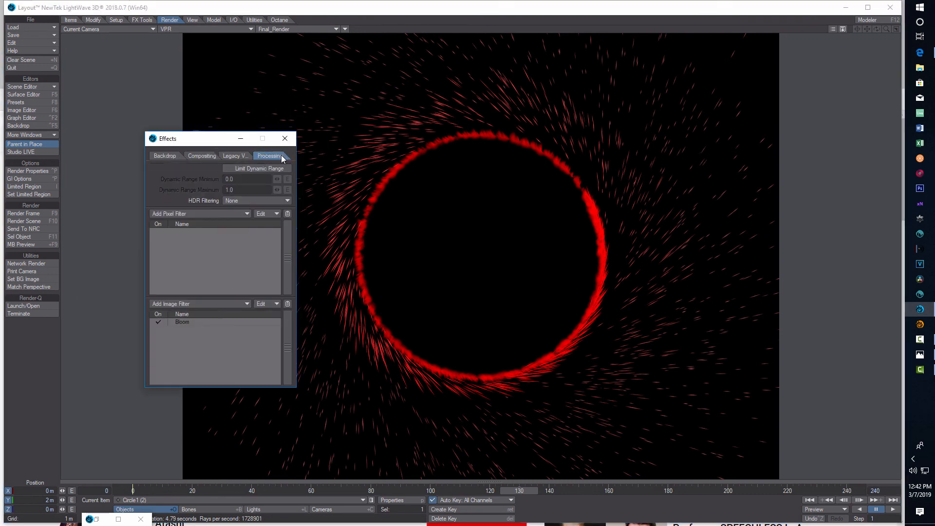
pyautogui.click(239, 305)
pyautogui.click(225, 299)
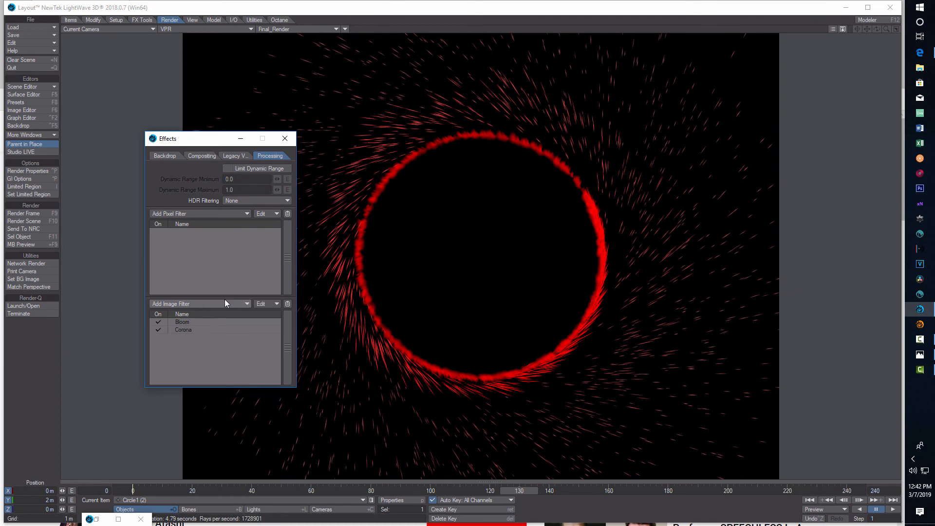
pyautogui.doubleClick(207, 331)
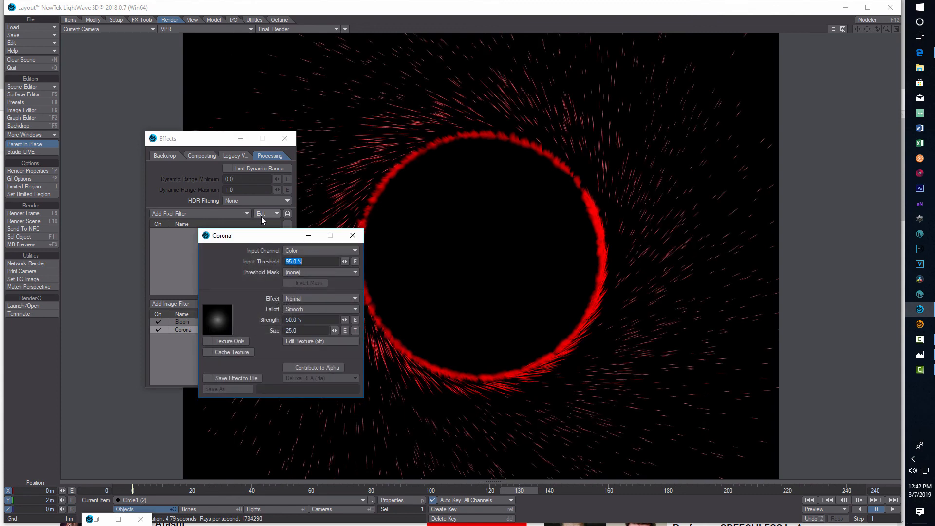
# - Render the current frame to check the Corona filter, and minimize the render viewer
pyautogui.click(36, 215)
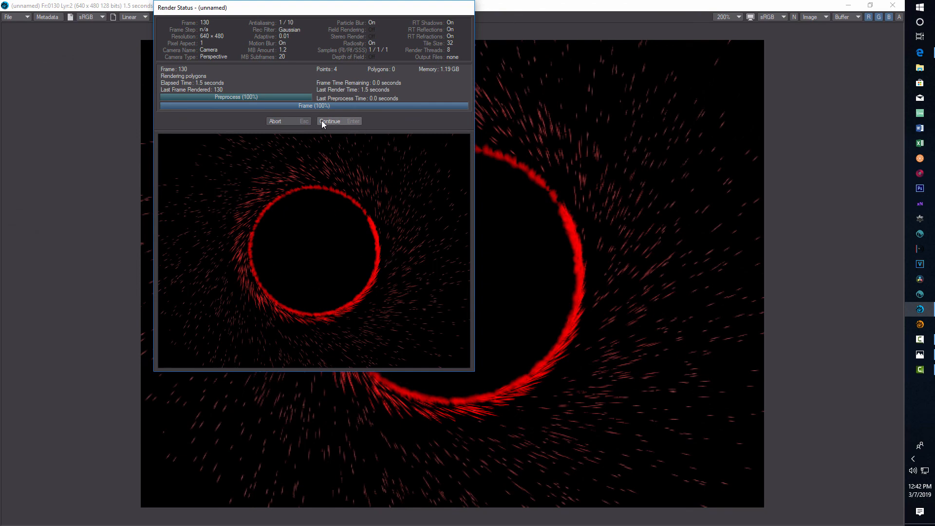
pyautogui.click(274, 121)
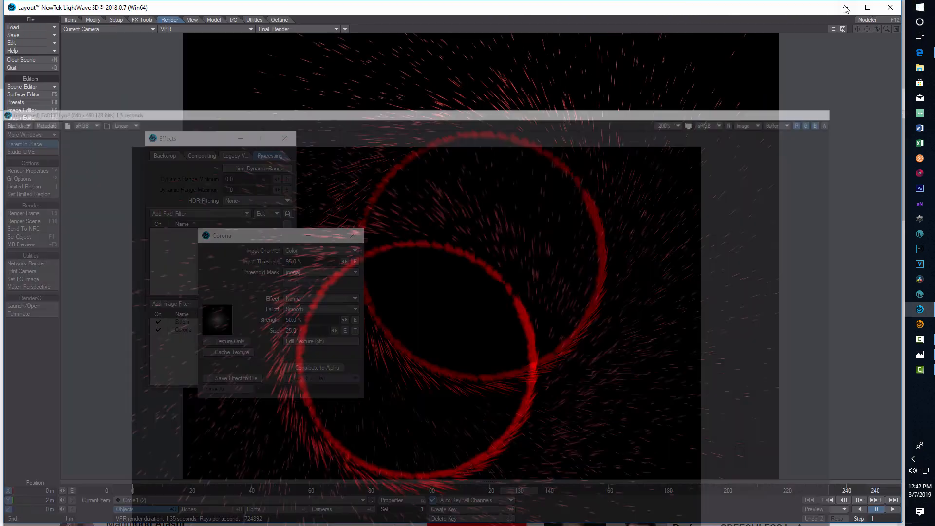
pyautogui.click(848, 5)
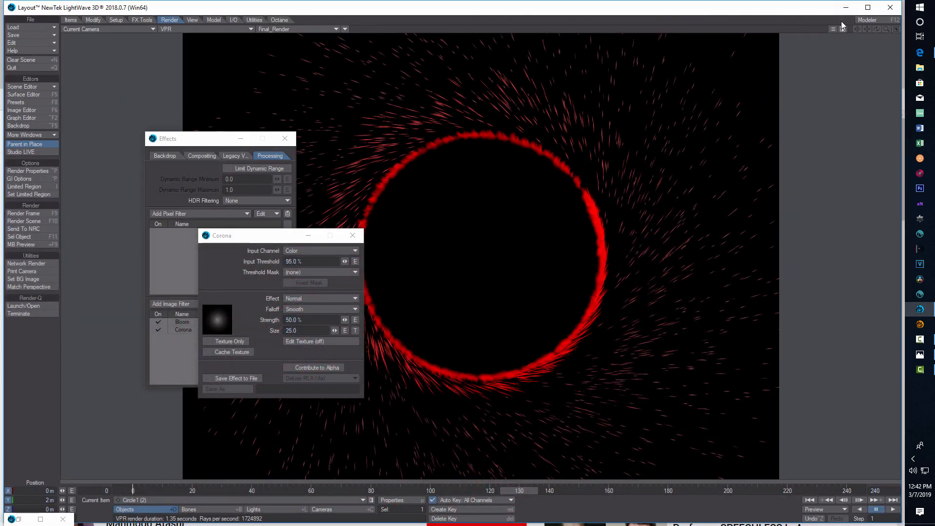